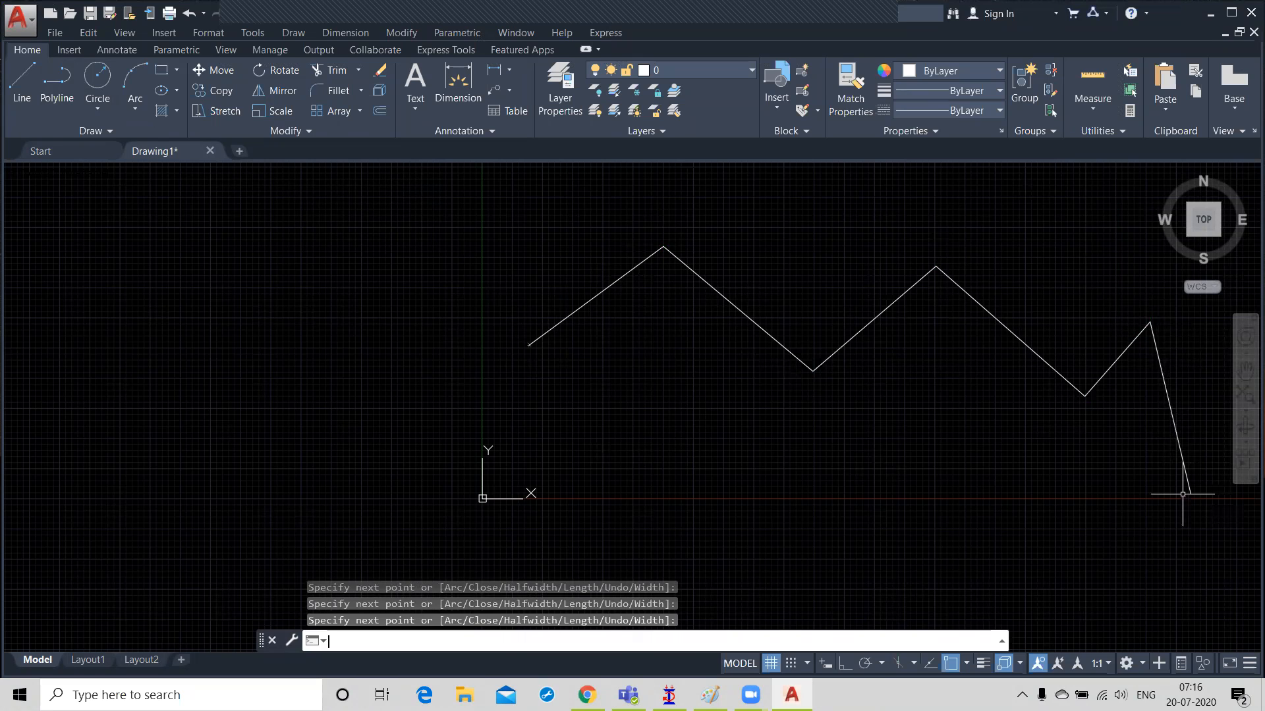
Step: Close the open zigzag polyline with PEDIT, and reopen it within the same command
middle_click_drag(875, 409, 538, 427)
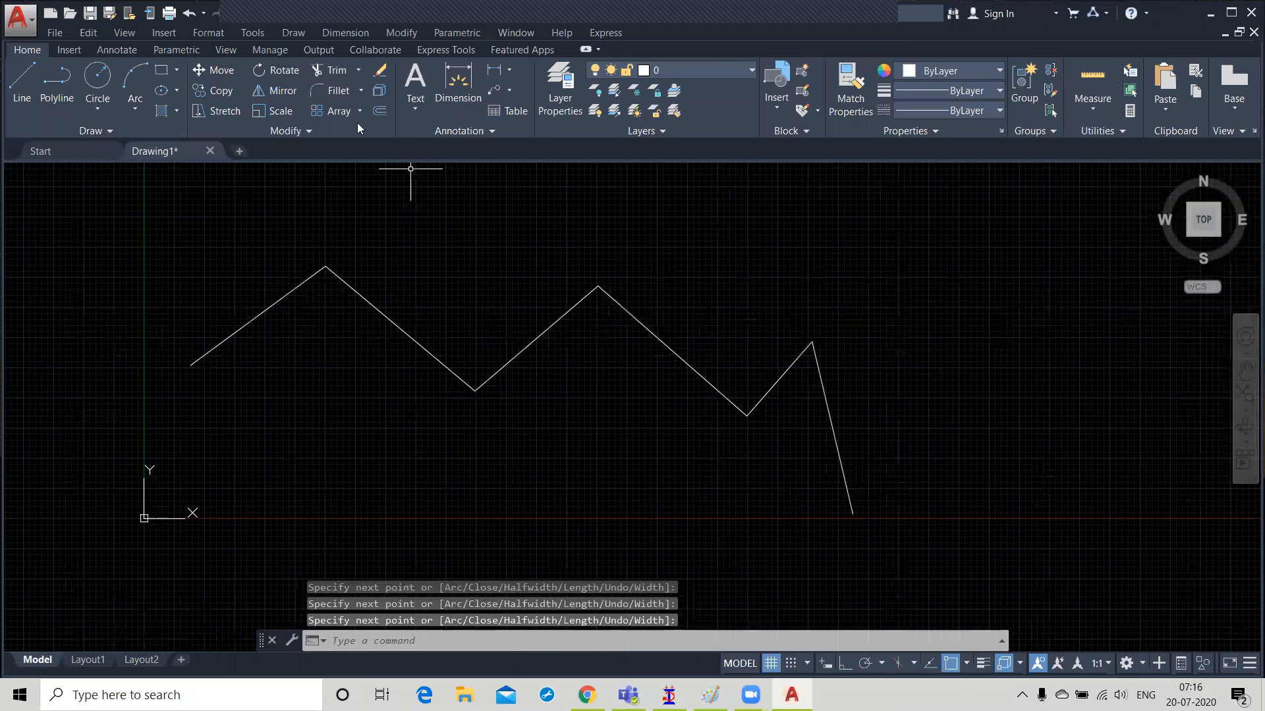
left_click(312, 130)
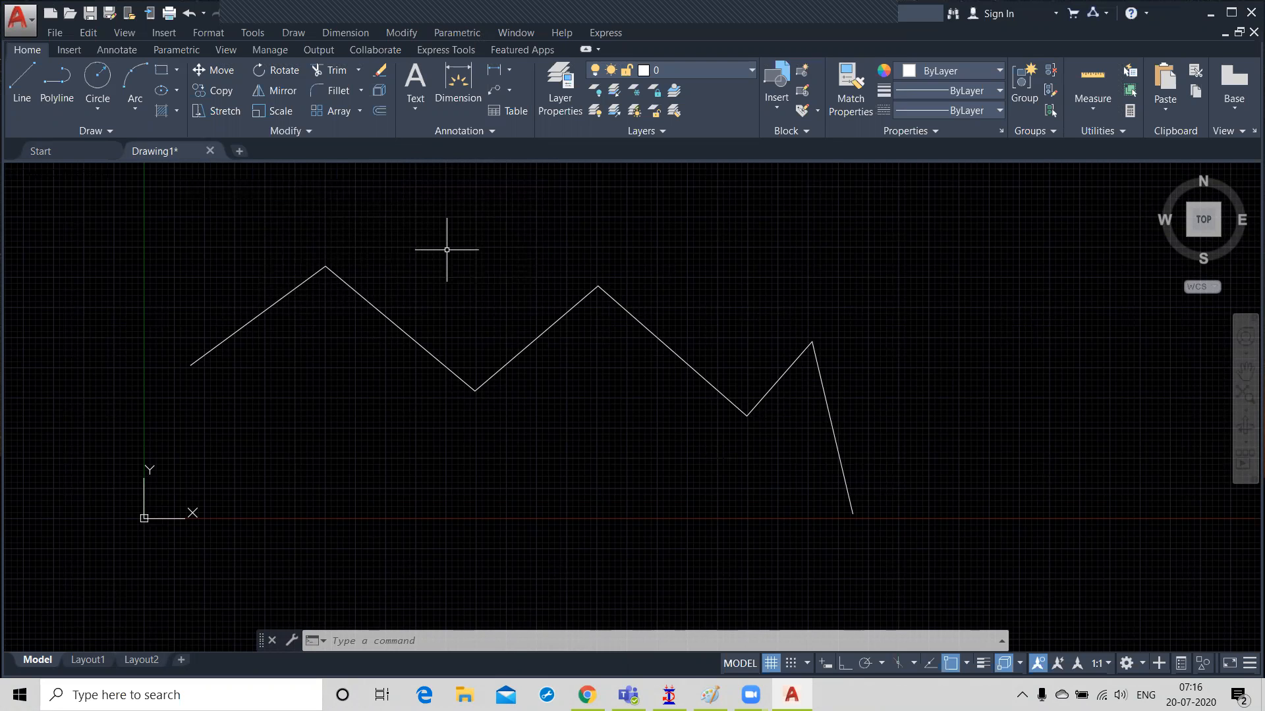
type("pedi")
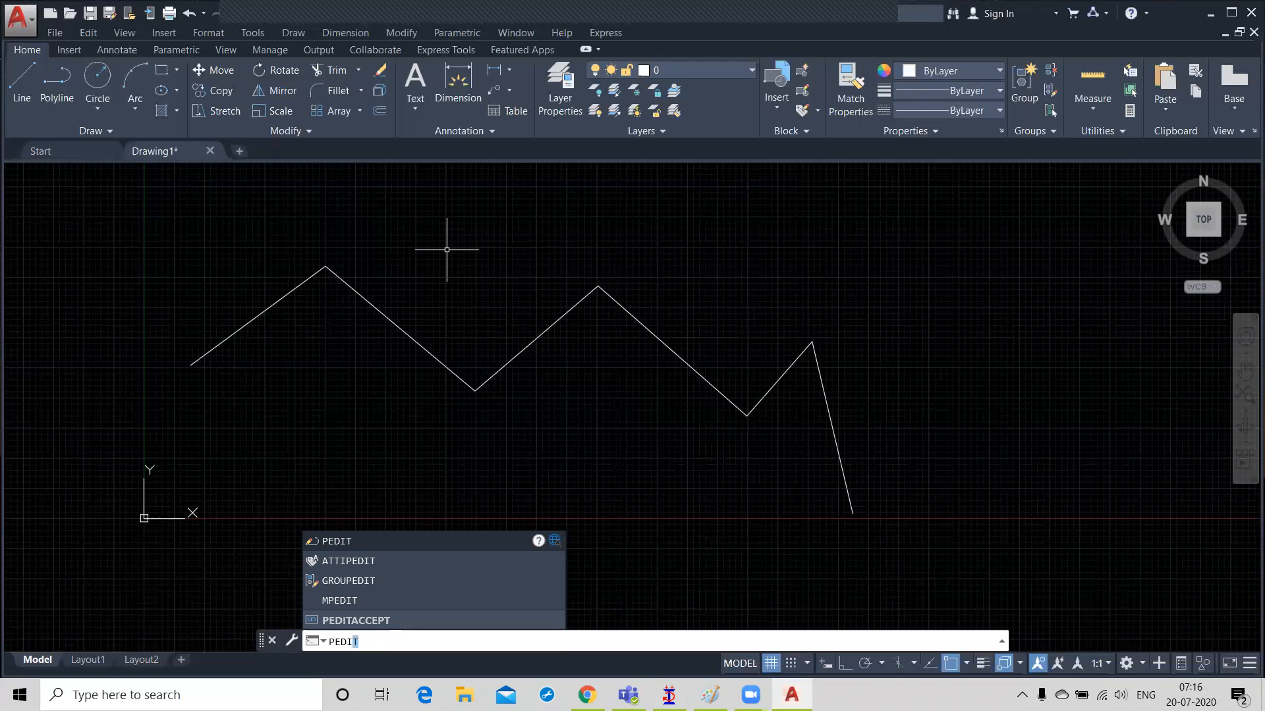
key("Return")
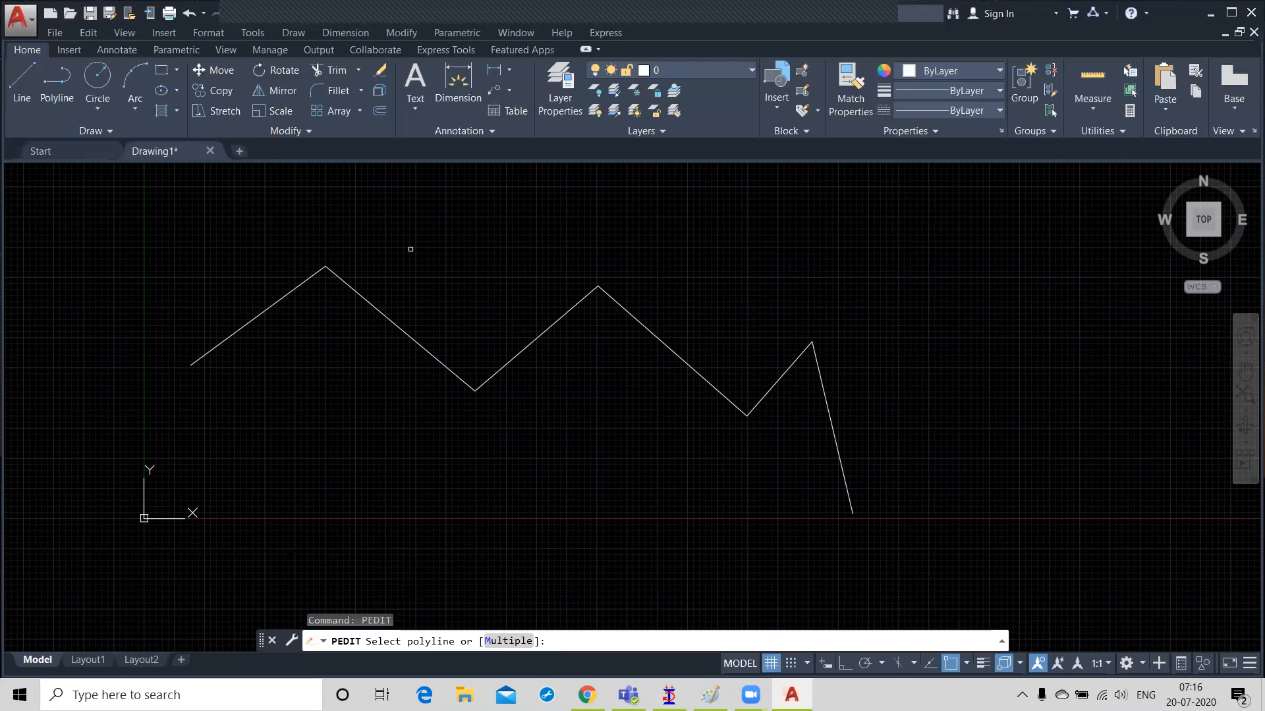
left_click(306, 274)
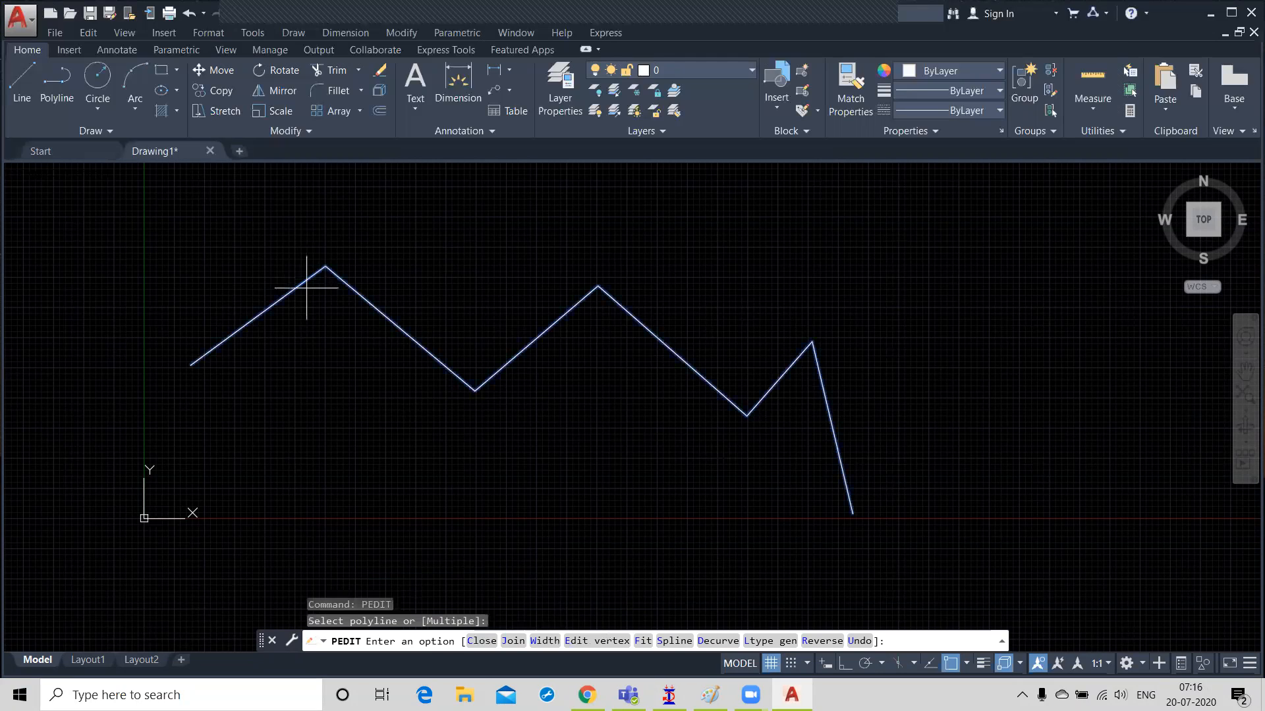
left_click(479, 642)
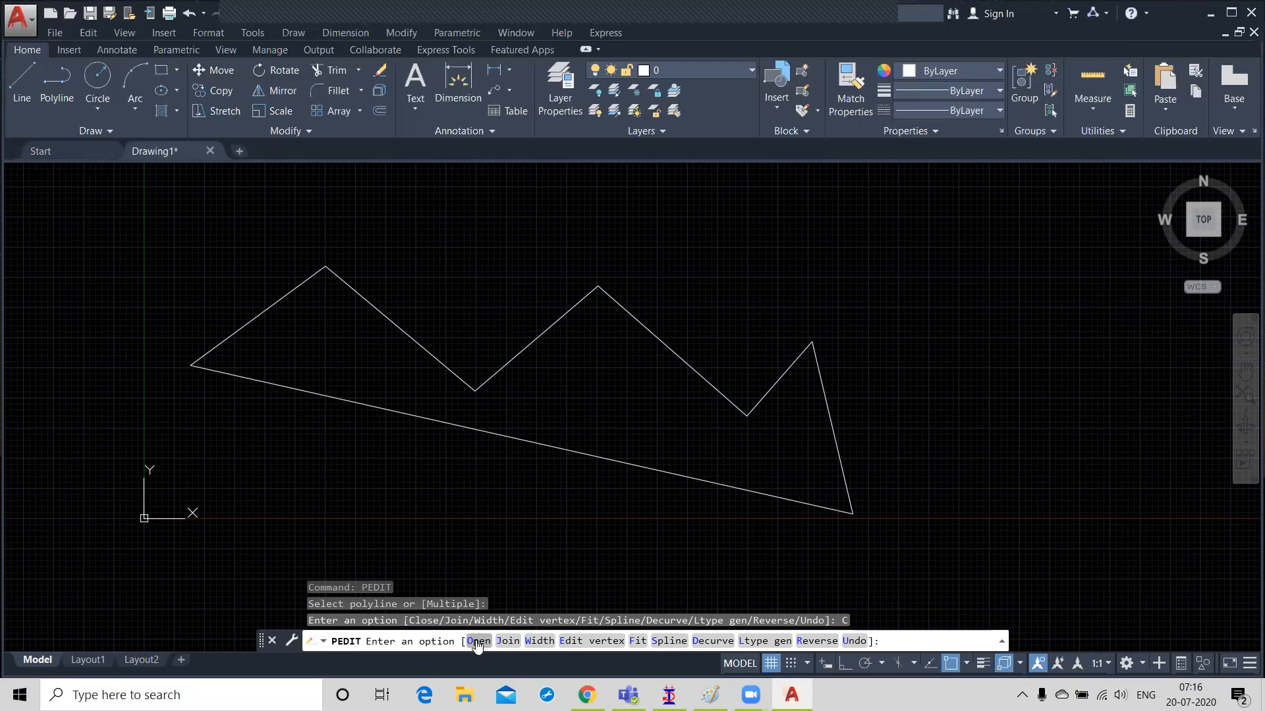
left_click(478, 642)
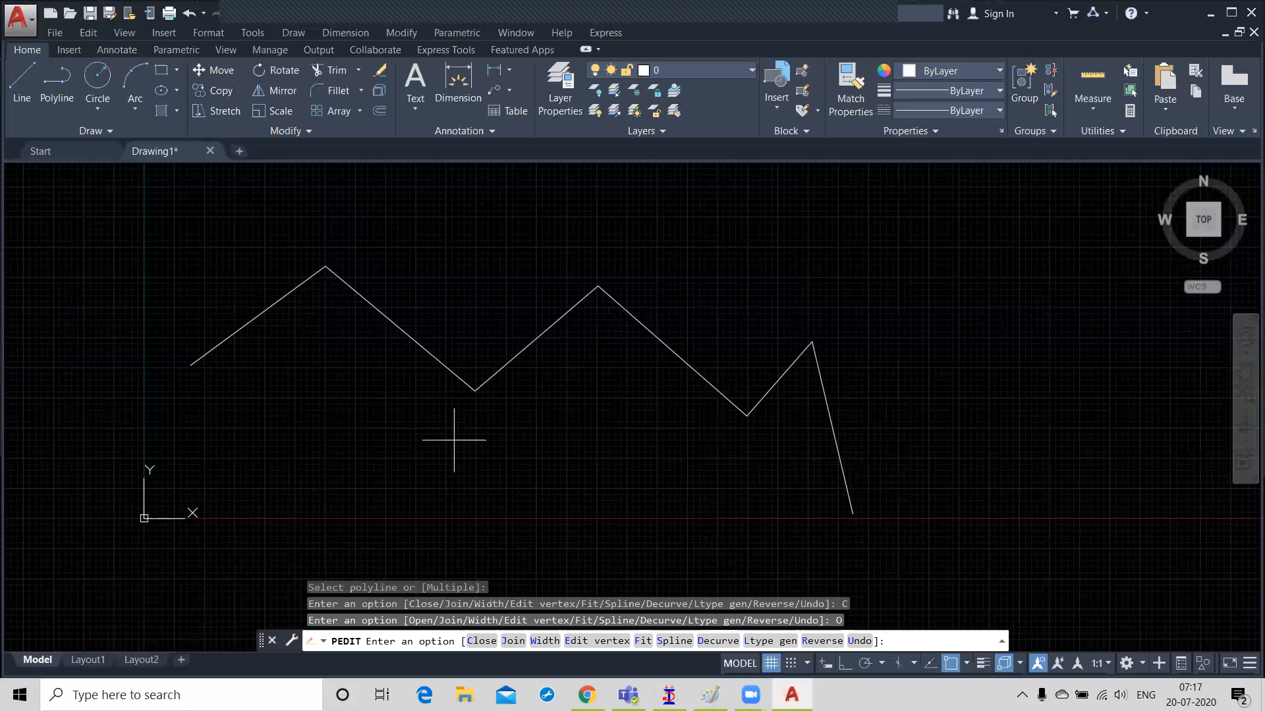
Step: Set the width of all segments of the zigzag polyline to 5 and inspect the thickened line up close
left_click(541, 641)
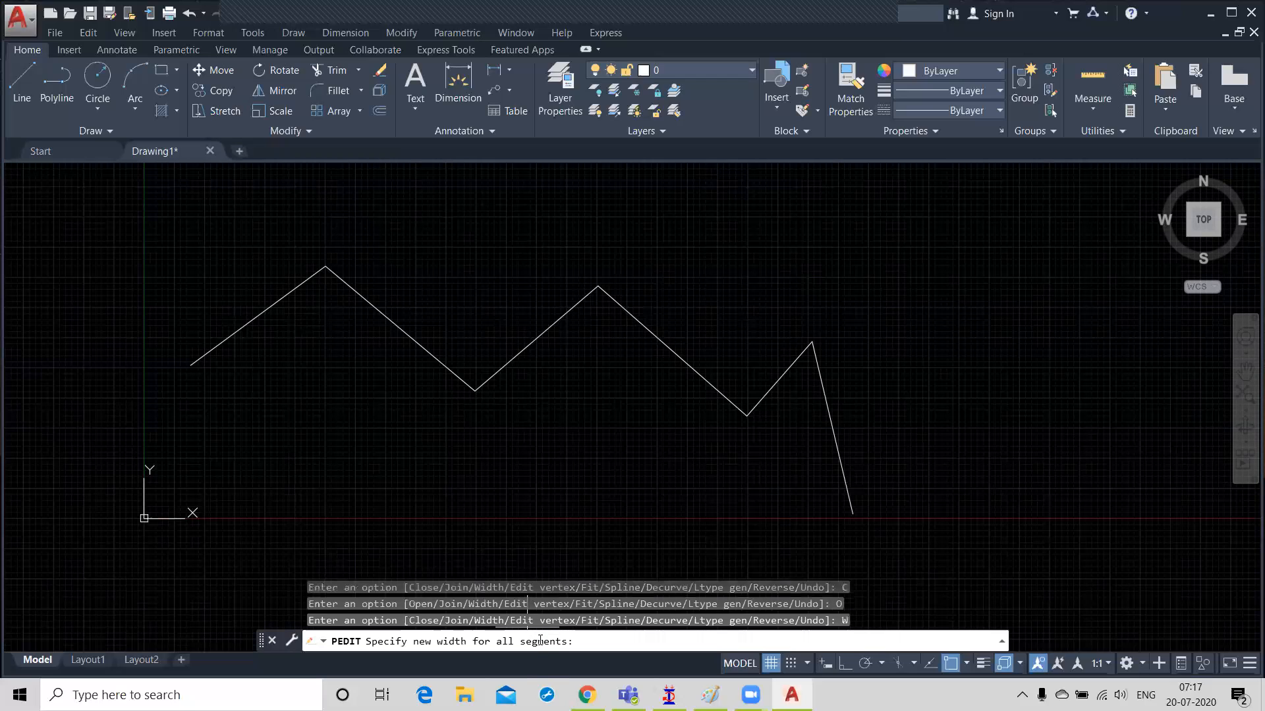
type("5")
key("Return")
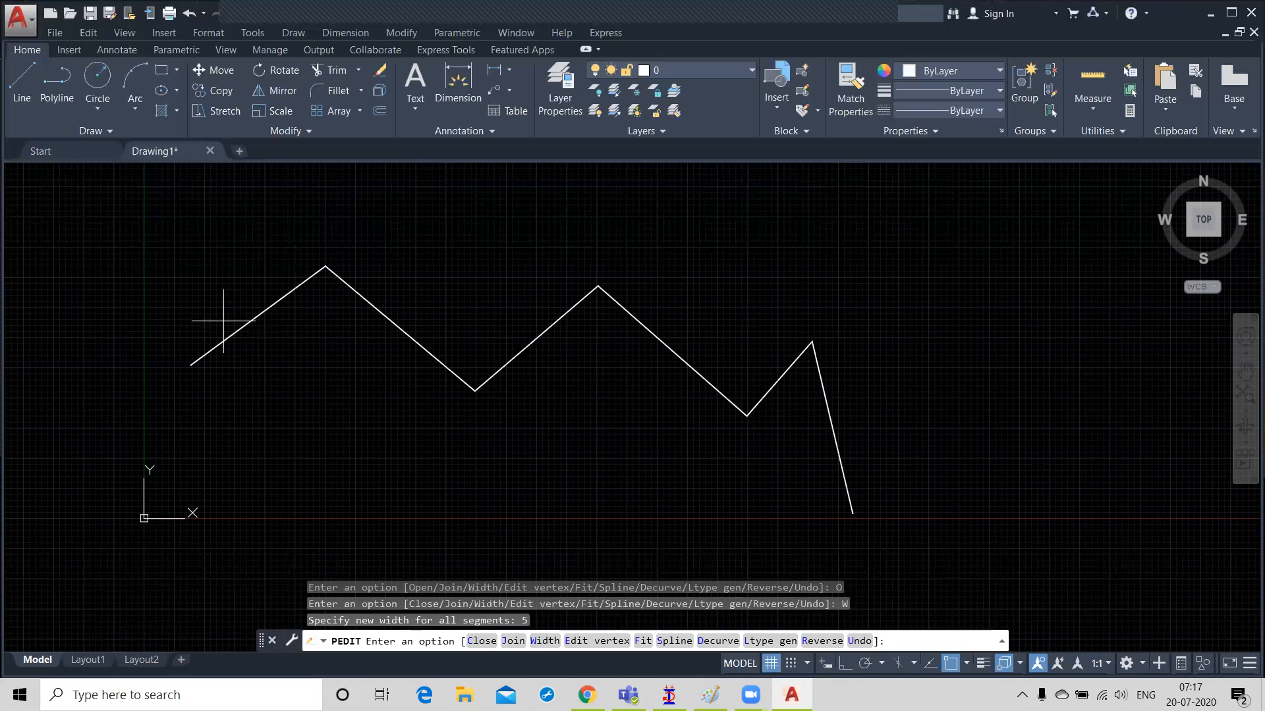
scroll(214, 336, "up", 2)
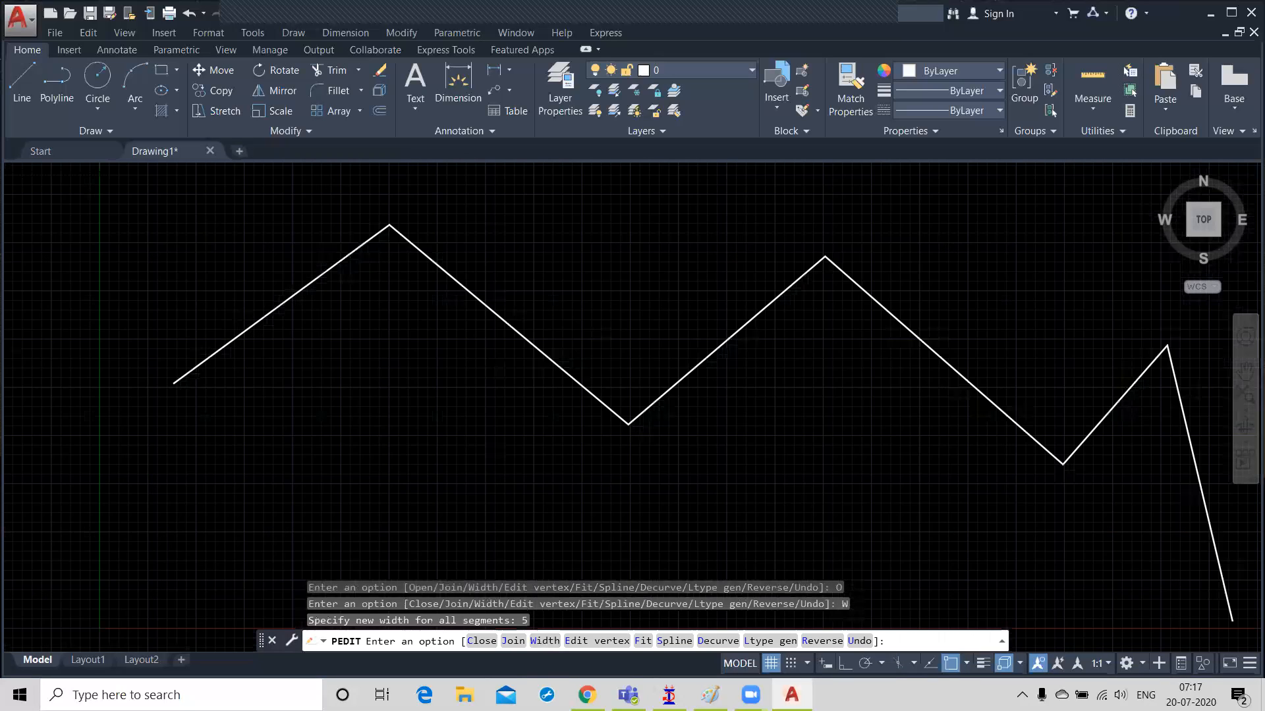
scroll(279, 366, "up", 3)
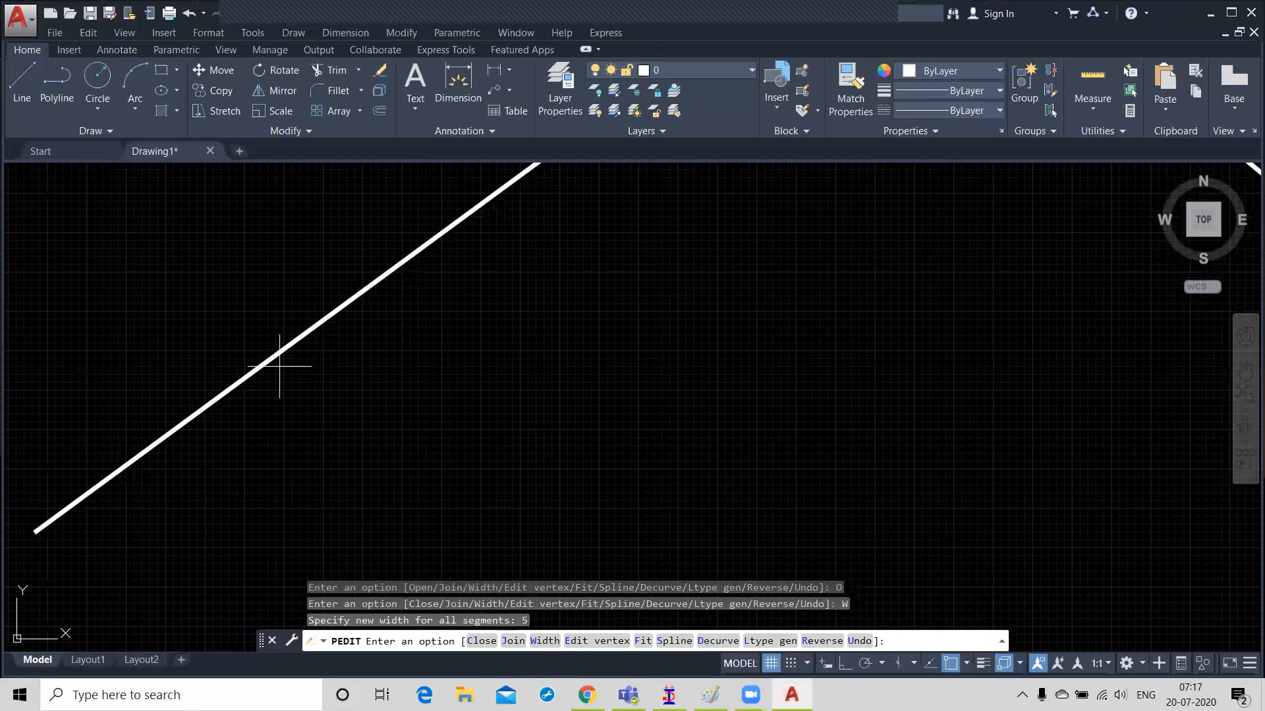
Step: Set the width of all segments of the zigzag polyline to 10 and inspect its thickness
scroll(279, 366, "down", 5)
type("w")
key("Return")
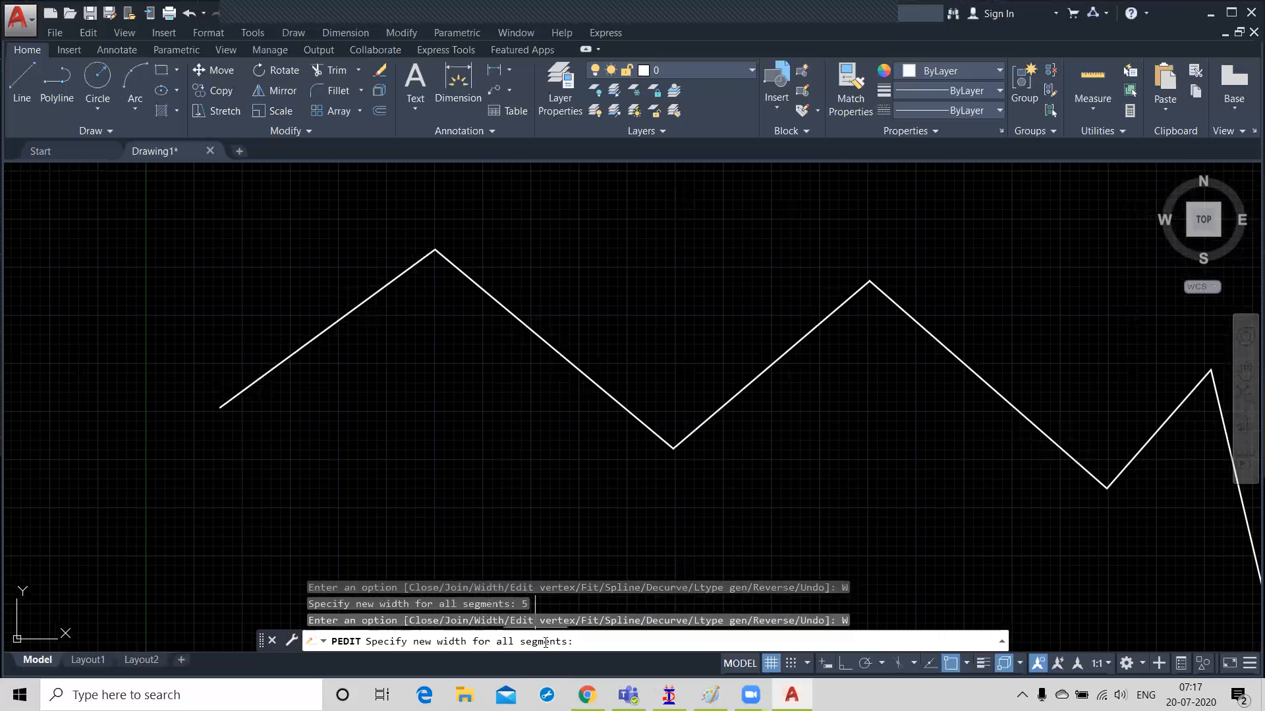
type("10")
key("Return")
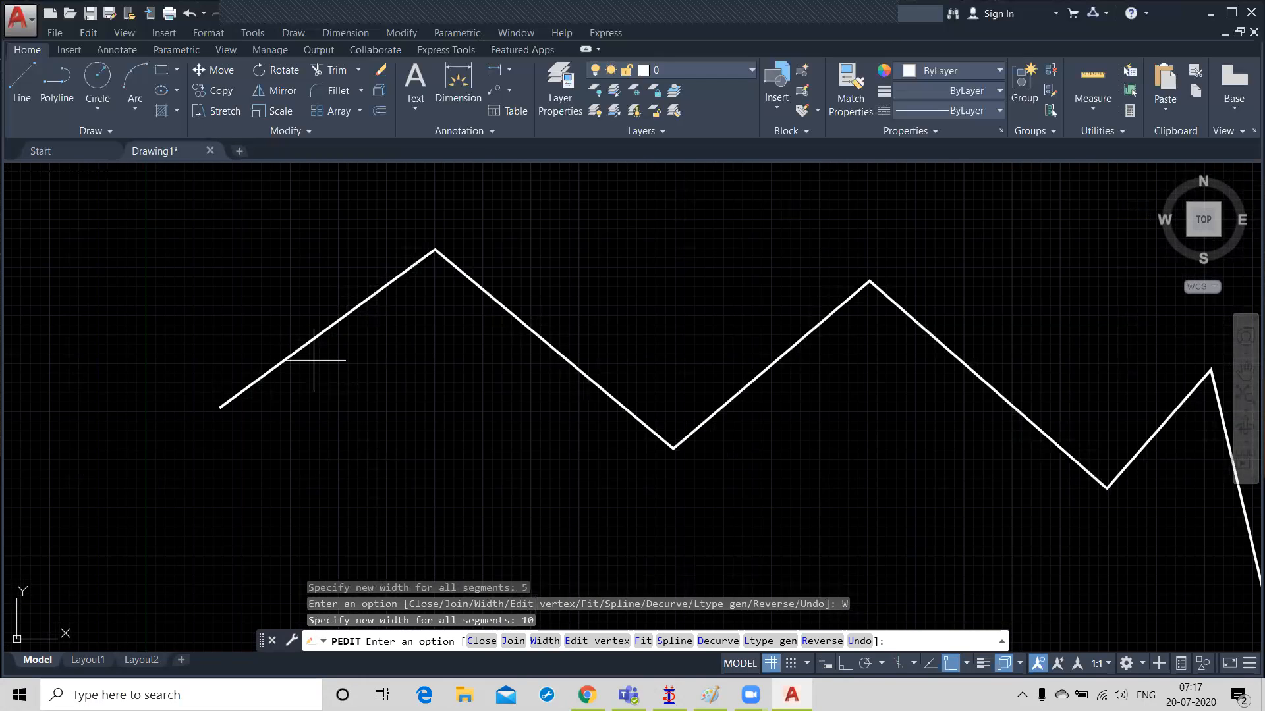
scroll(297, 338, "up", 2)
scroll(297, 337, "up", 2)
scroll(297, 338, "down", 2)
scroll(297, 338, "down", 2)
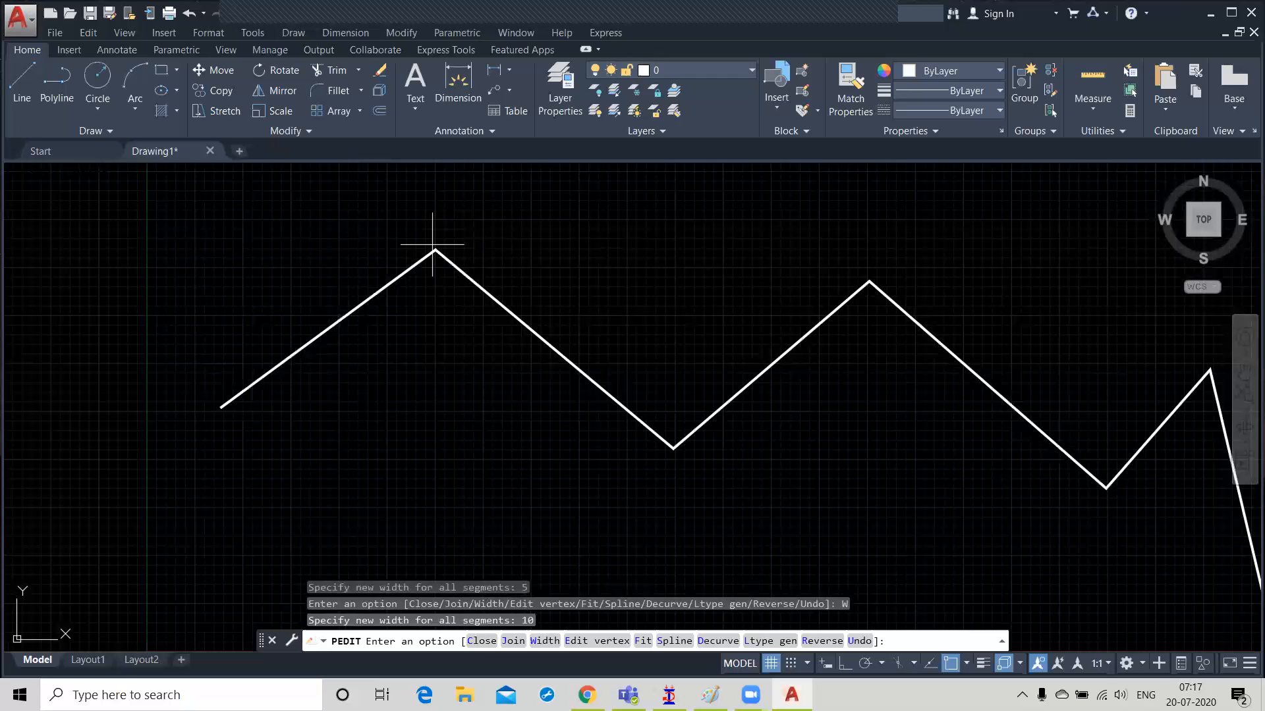
Step: Break the zigzag polyline at its second vertex, the first peak, and exit vertex editing
left_click(595, 641)
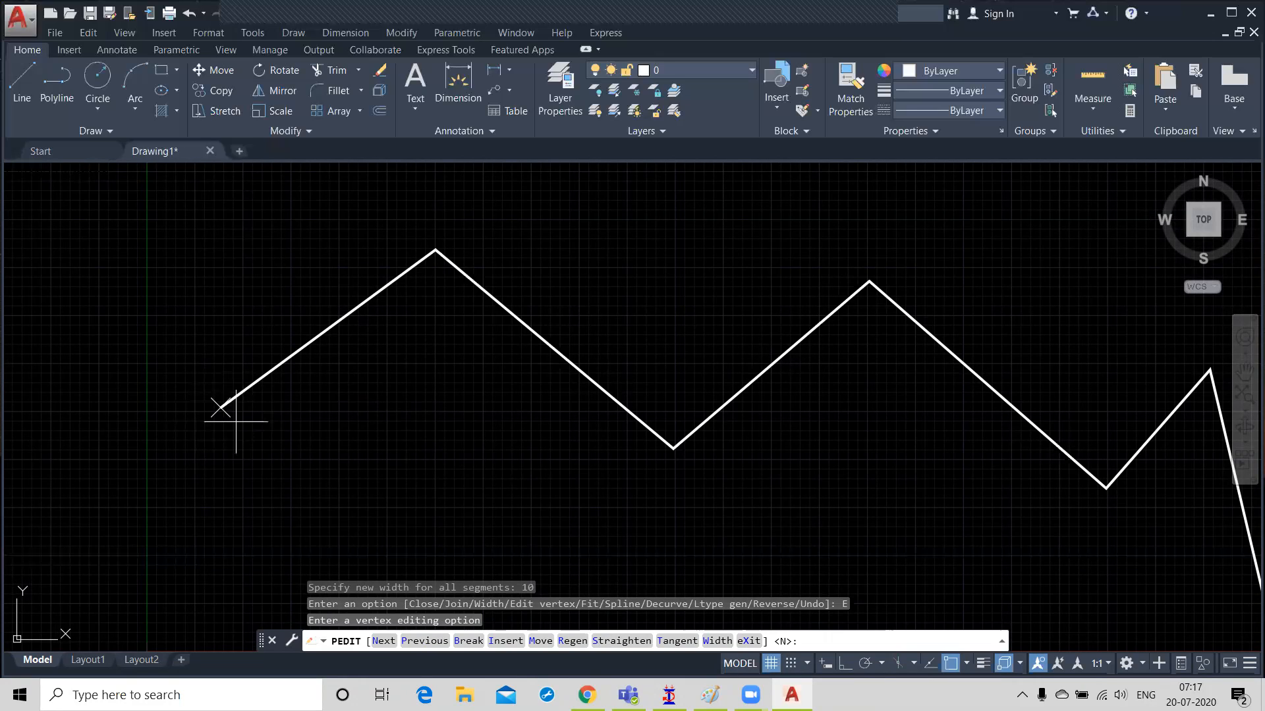
left_click(384, 641)
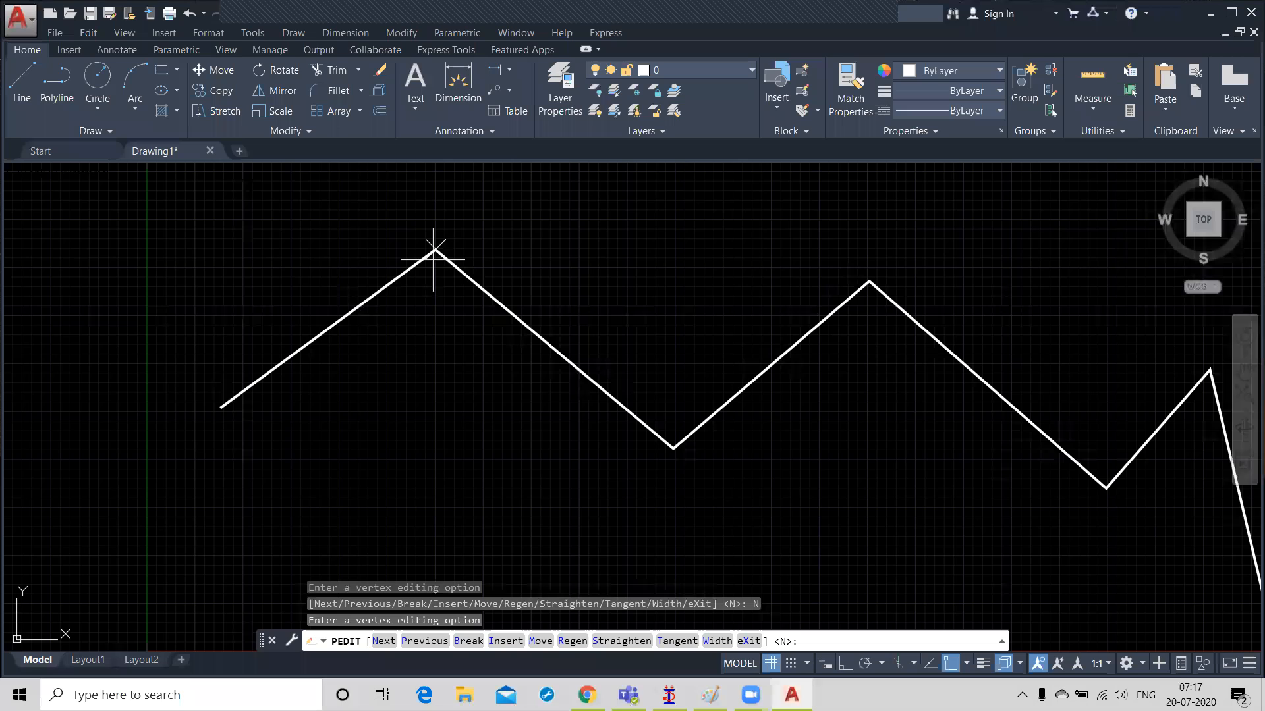
left_click(468, 641)
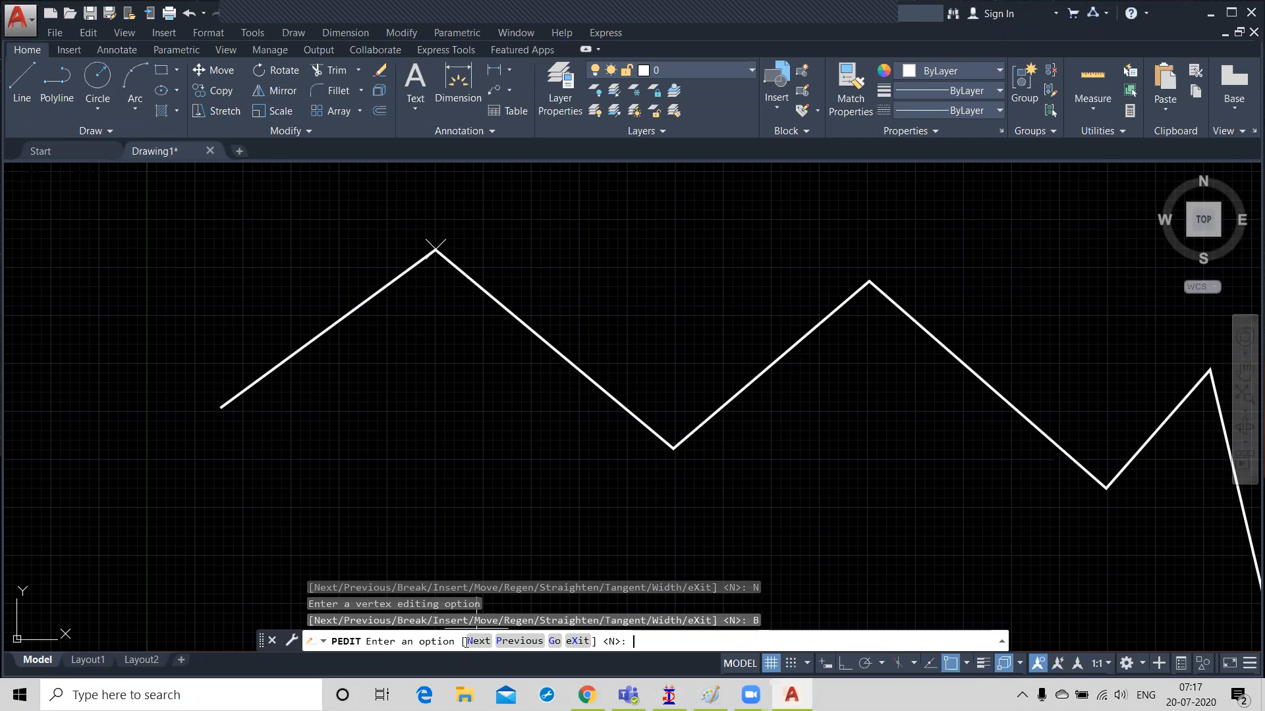
left_click(554, 641)
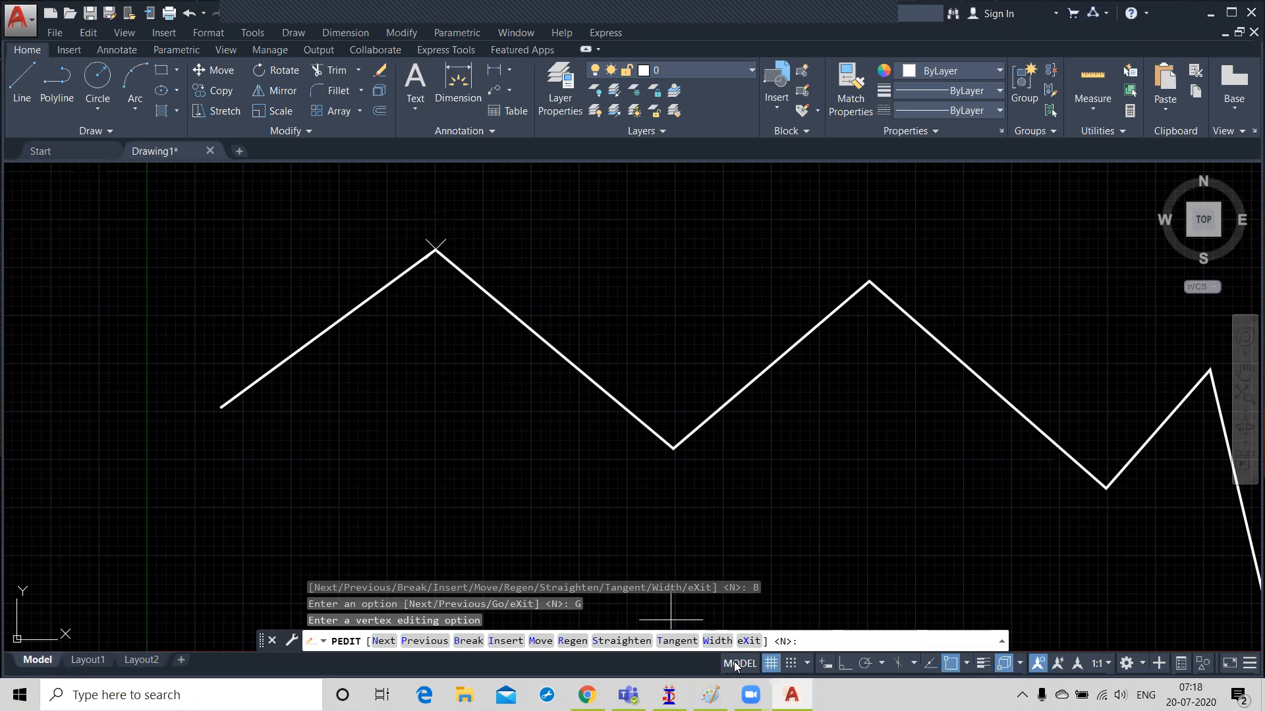
left_click(749, 641)
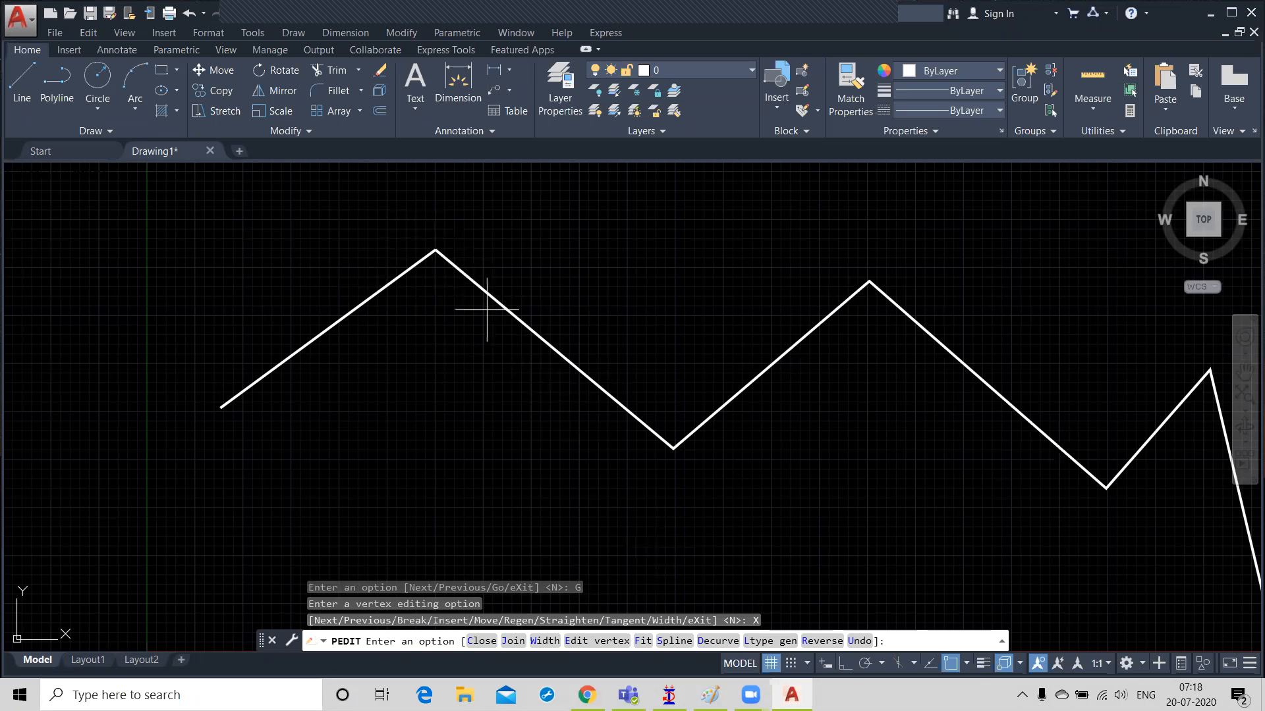
Step: Try to apply the Fit option to the polyline still being edited, and leave PEDIT
left_click(643, 642)
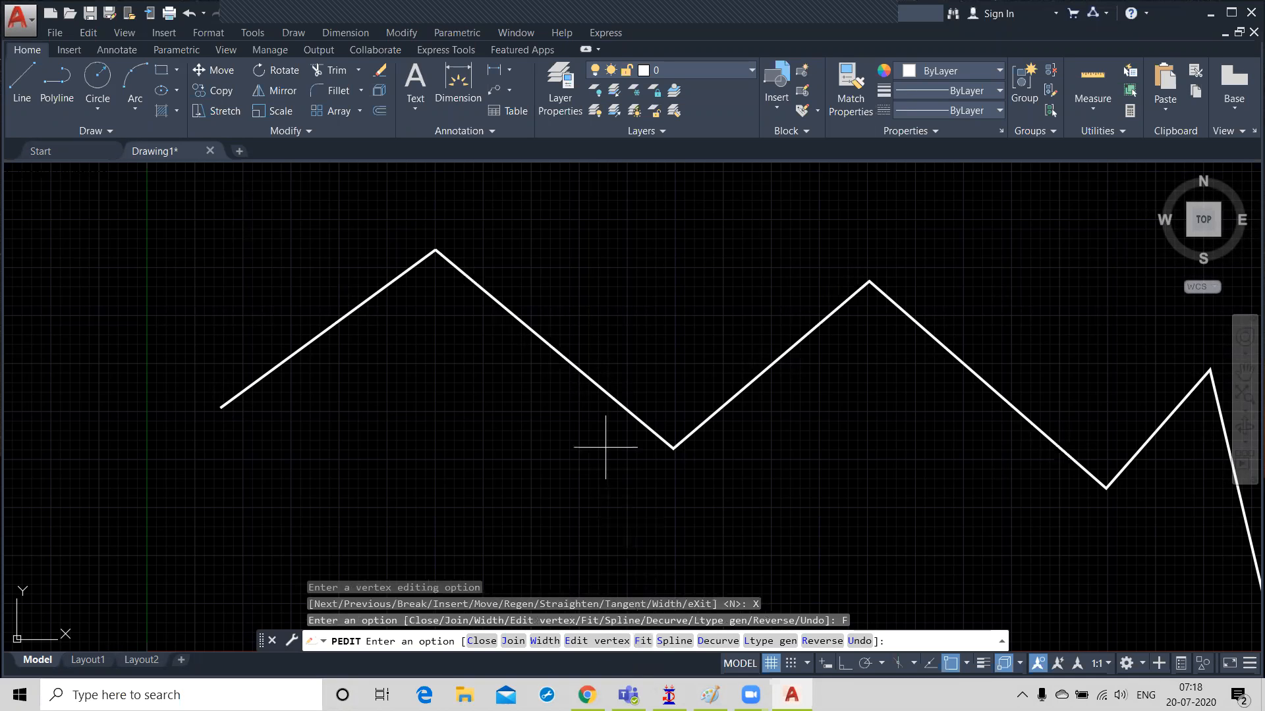
left_click(640, 641)
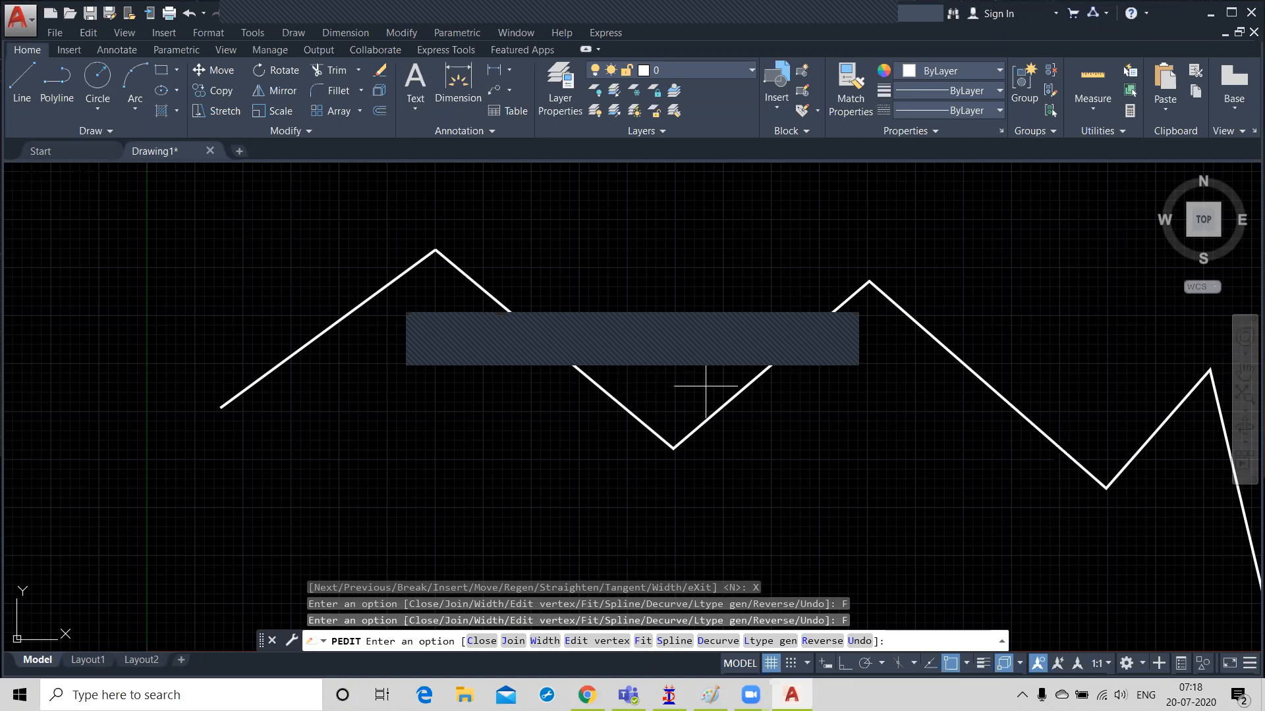
key("Escape")
key("Escape")
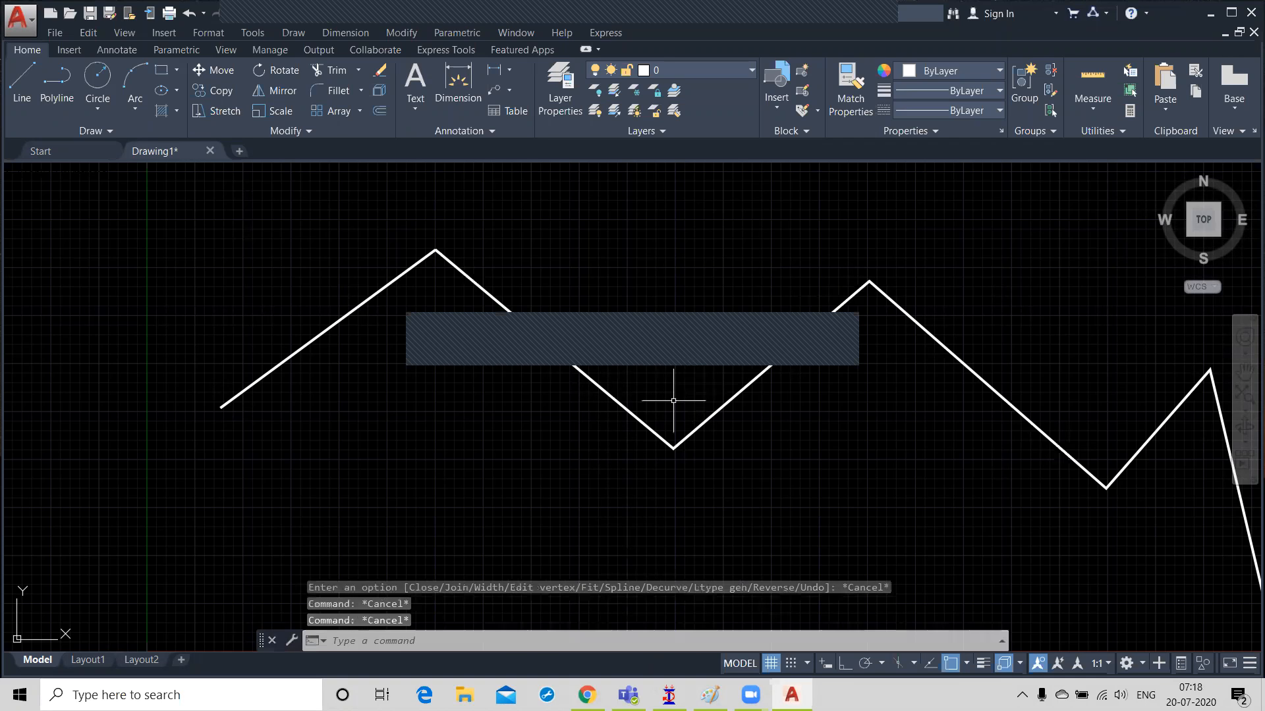
Step: Move the separated first segment to the left, away from the rest of the zigzag, and check that the remaining part selects separately
left_click(634, 415)
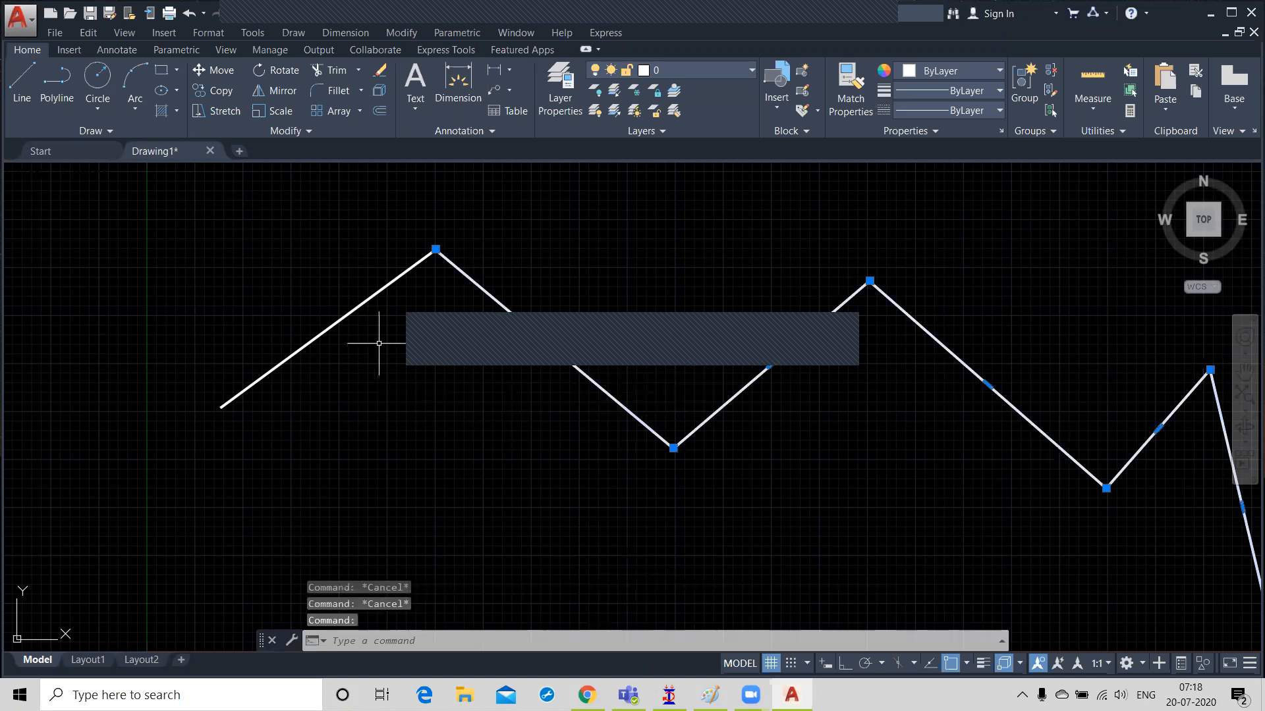
key("Escape")
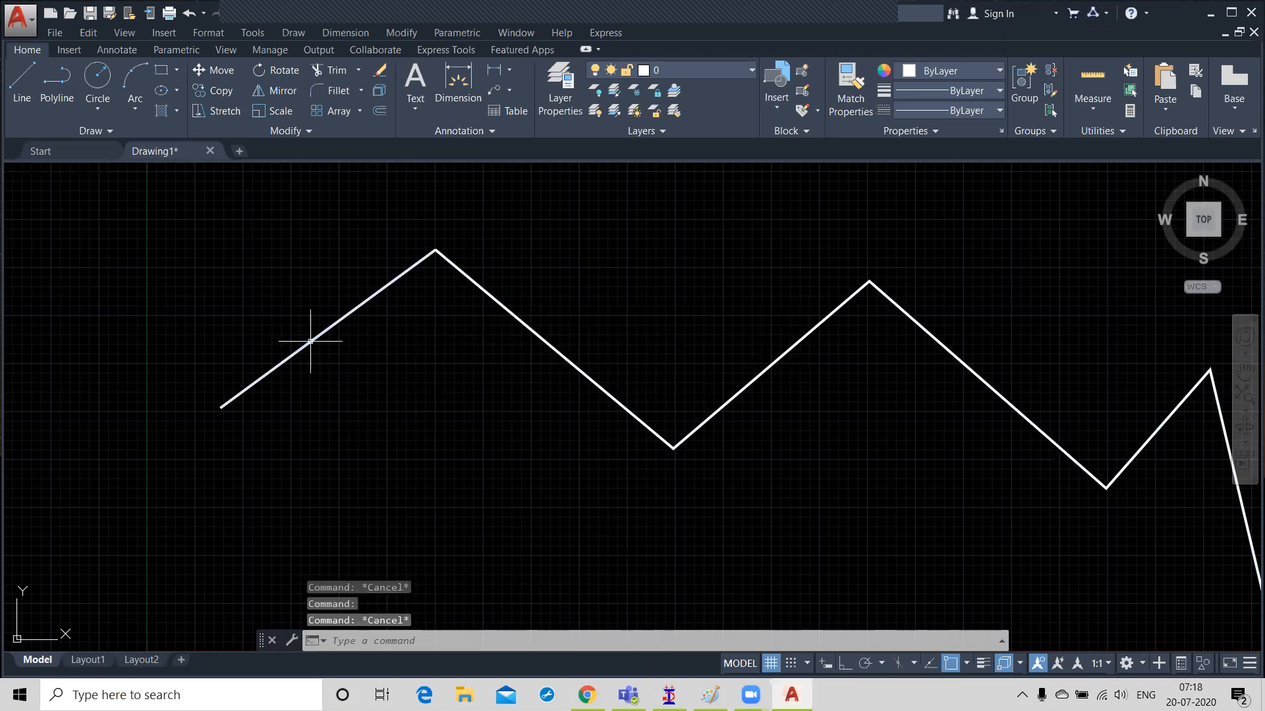
left_click(311, 340)
left_click_drag(323, 333, 197, 345)
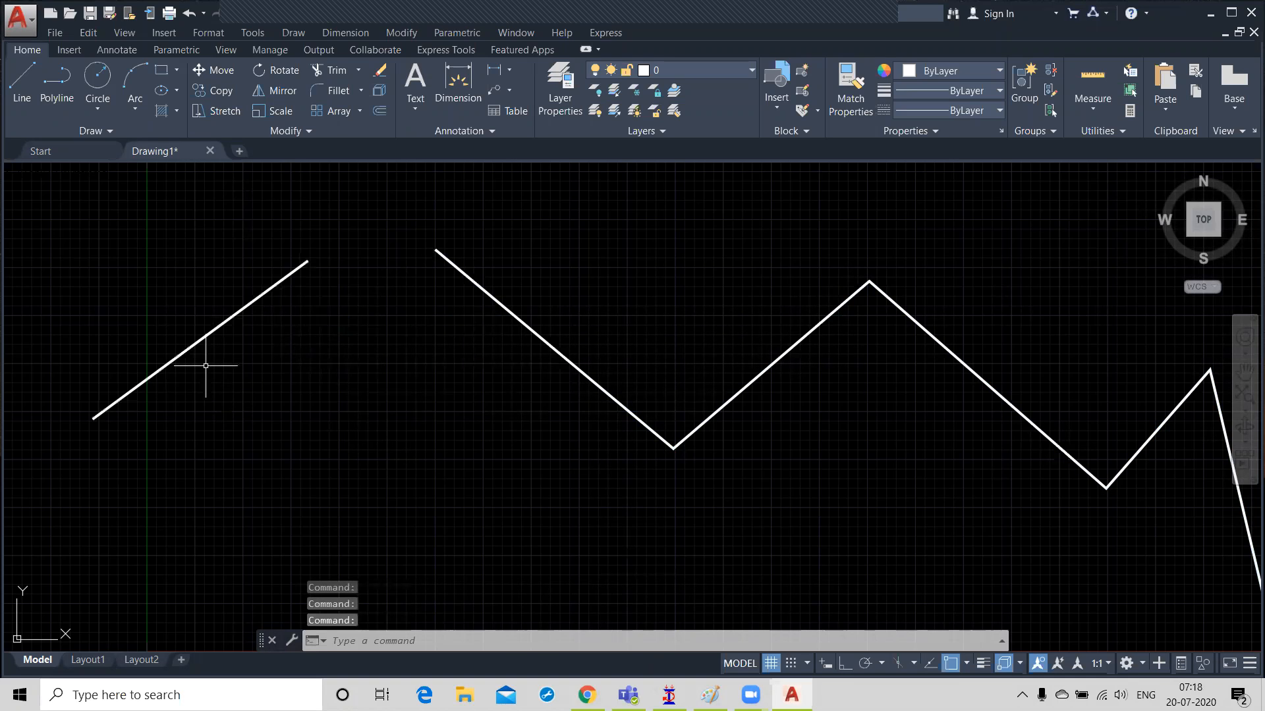
left_click(579, 375)
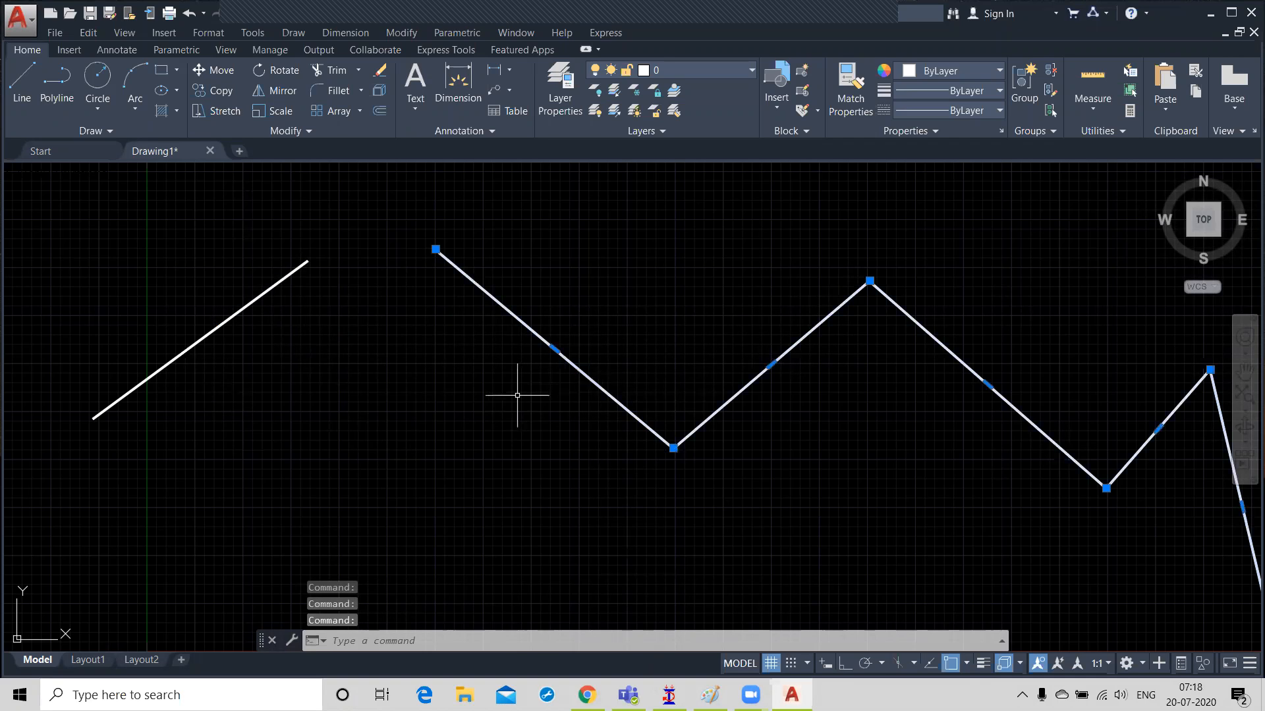
key("Escape")
key("Escape")
Step: Fit a curve through the vertices of the remaining zigzag polyline with PEDIT, and decurve it back to straight segments
left_click(315, 132)
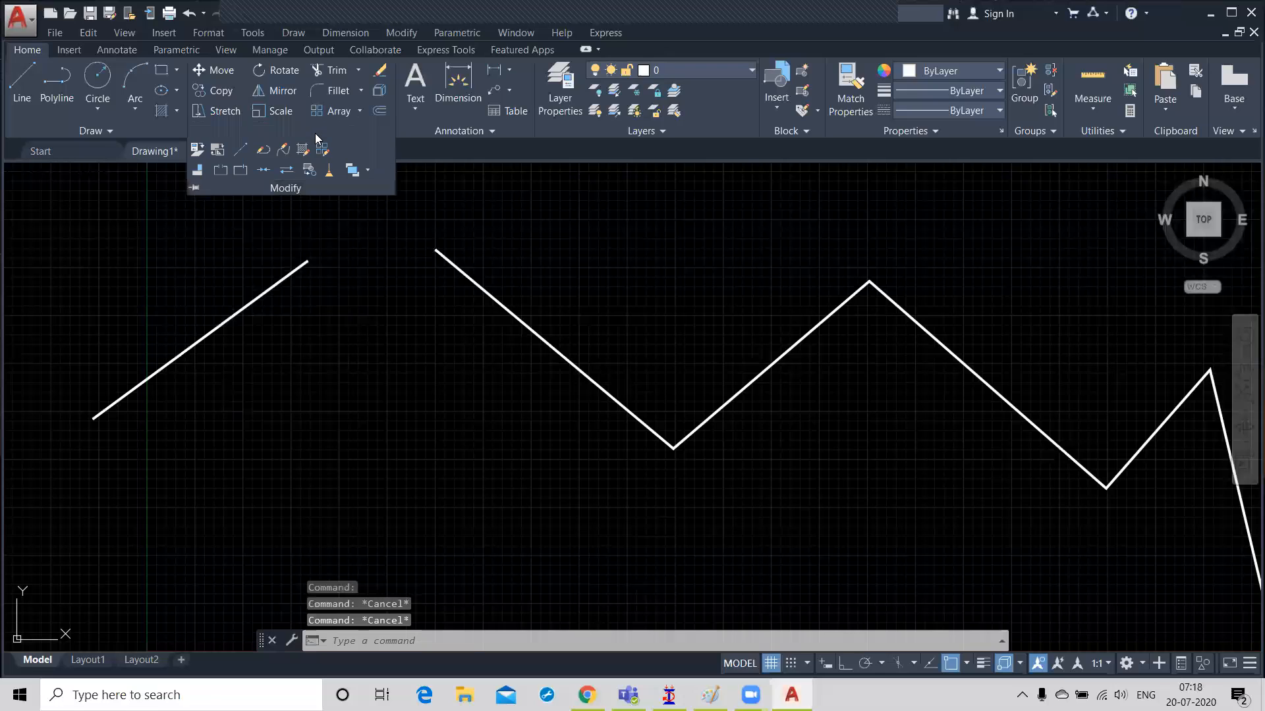
left_click(264, 150)
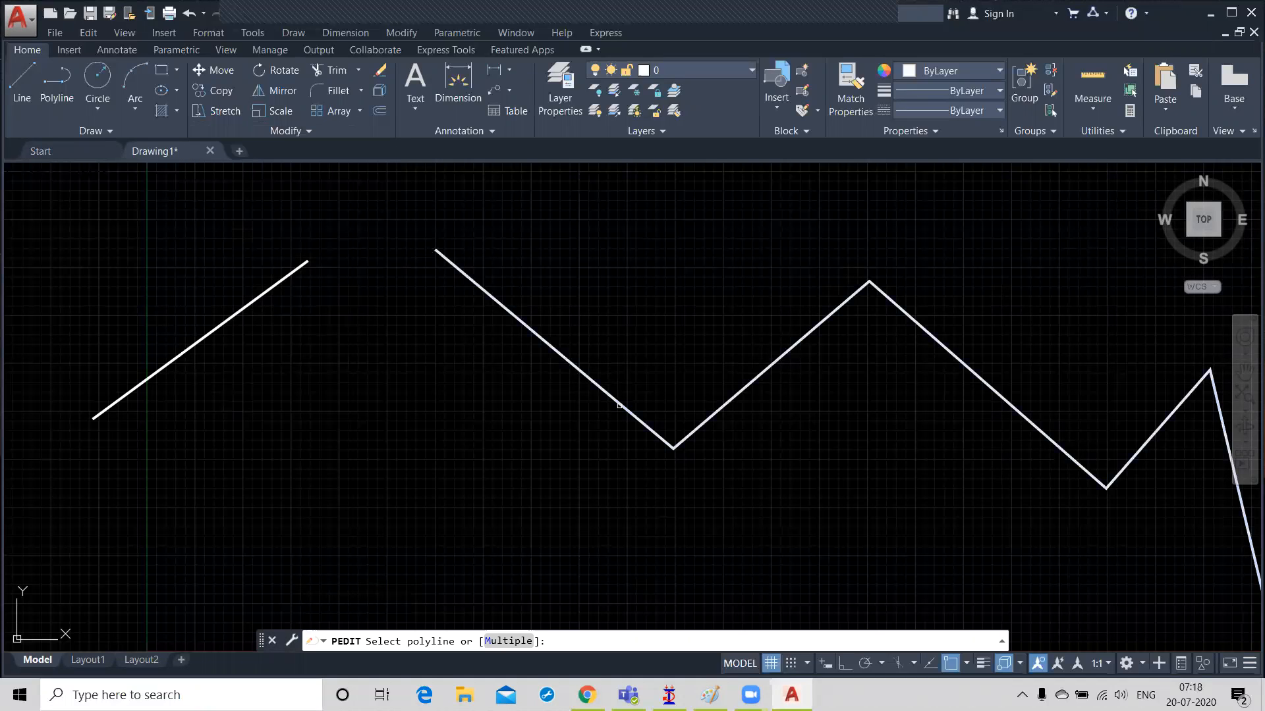
left_click(619, 404)
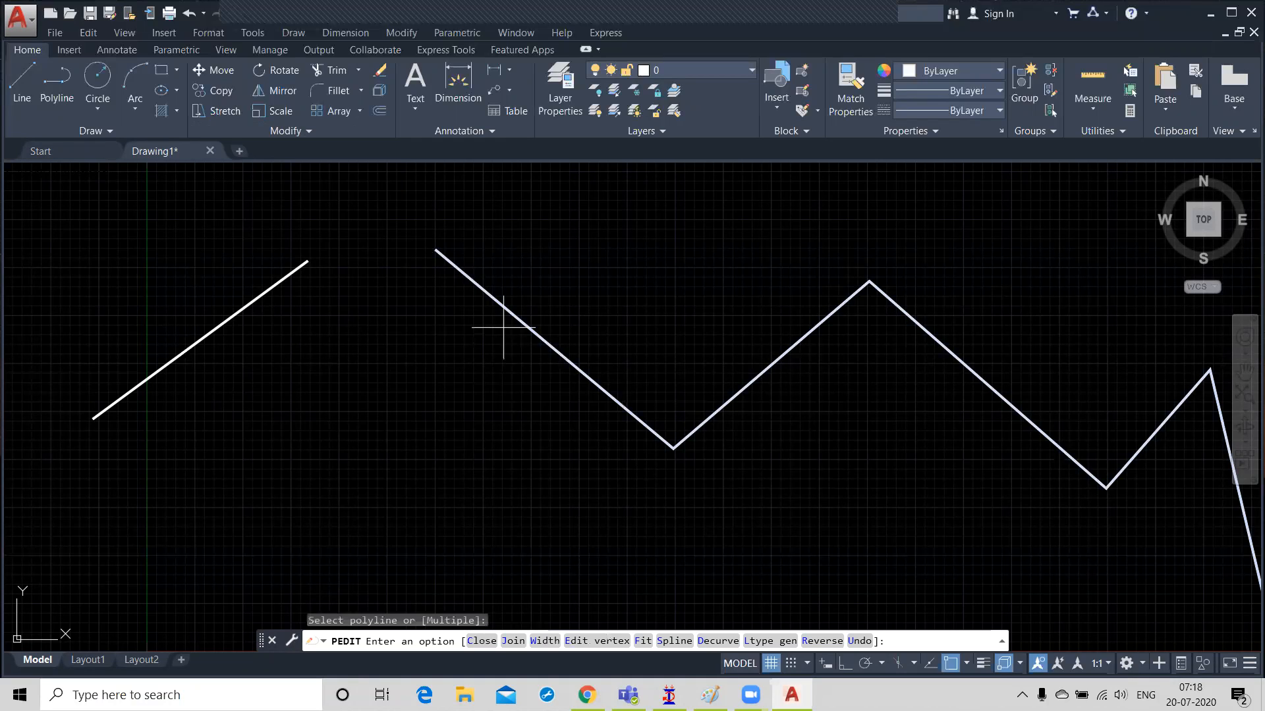
left_click(644, 642)
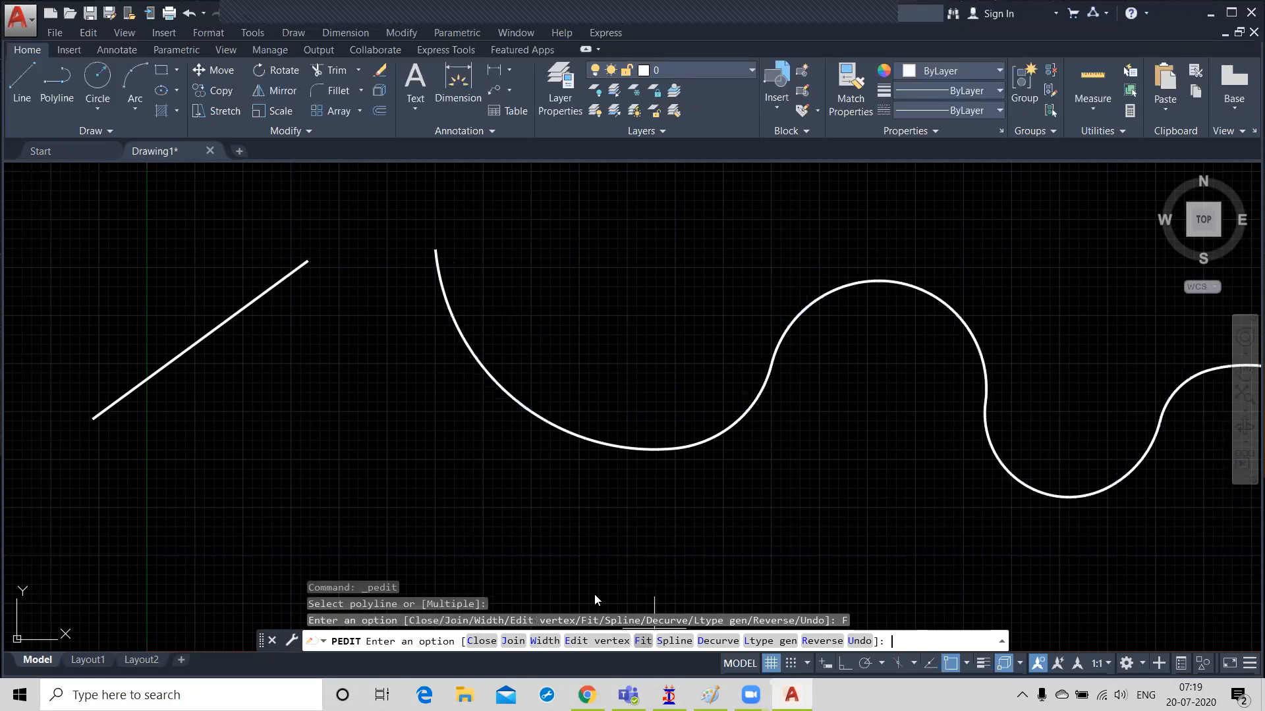
scroll(439, 424, "down", 2)
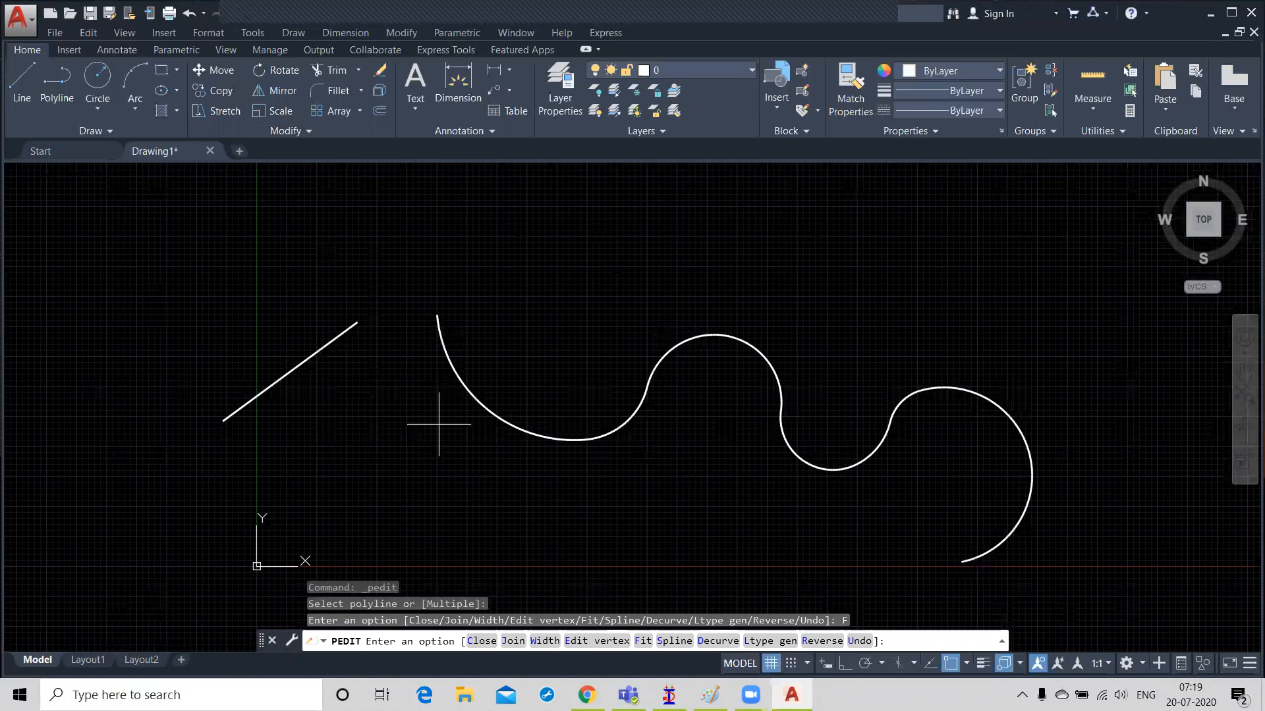
scroll(438, 425, "down", 2)
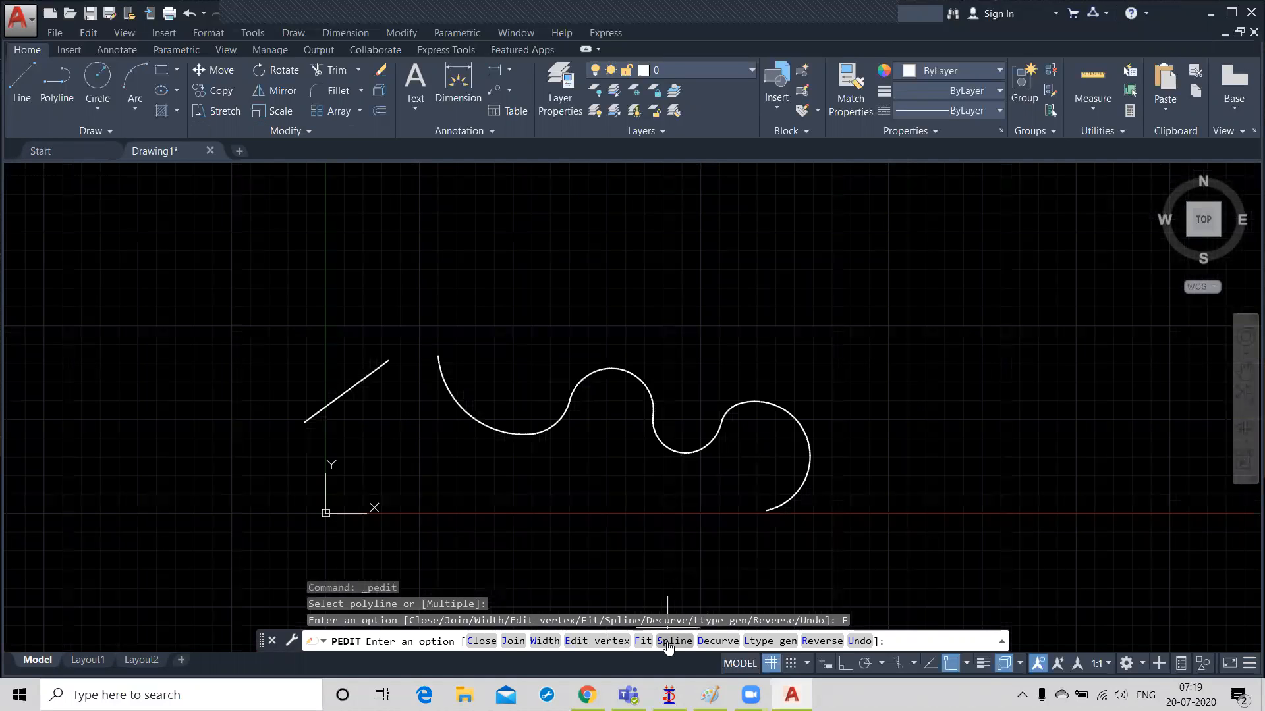
left_click(714, 644)
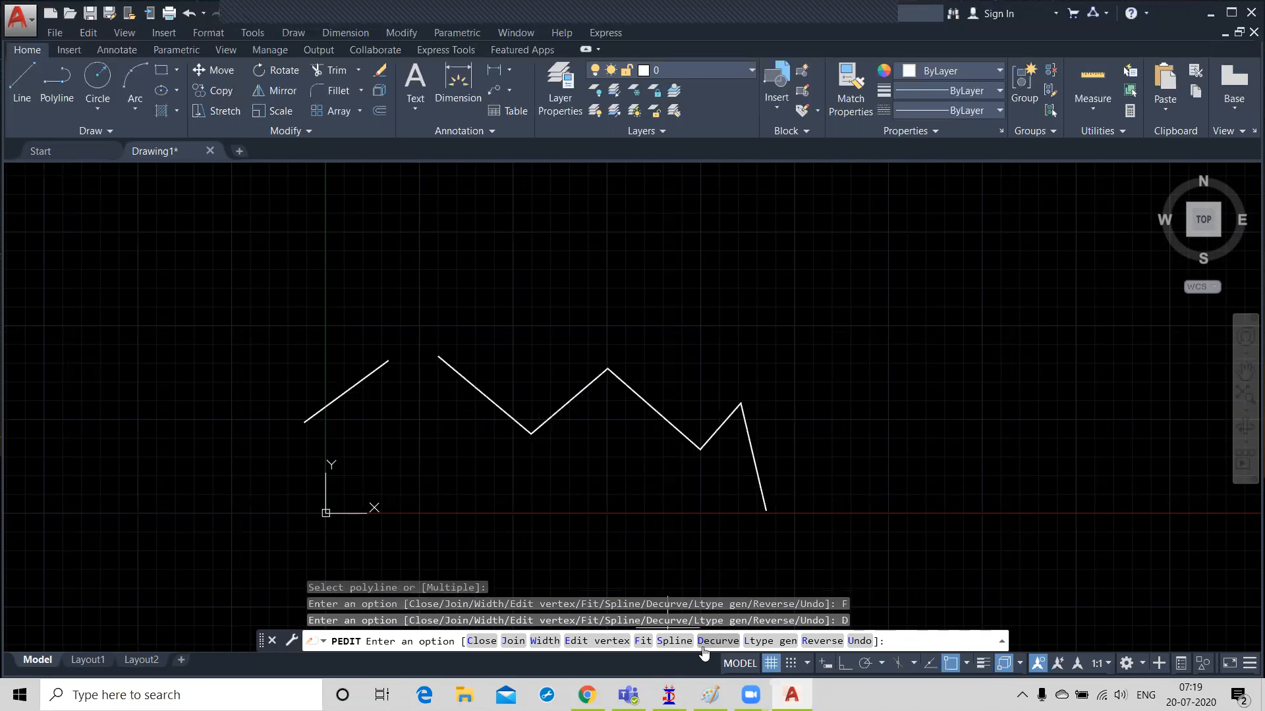
Step: Apply the Spline option to the remaining zigzag polyline, and decurve it again
left_click(675, 642)
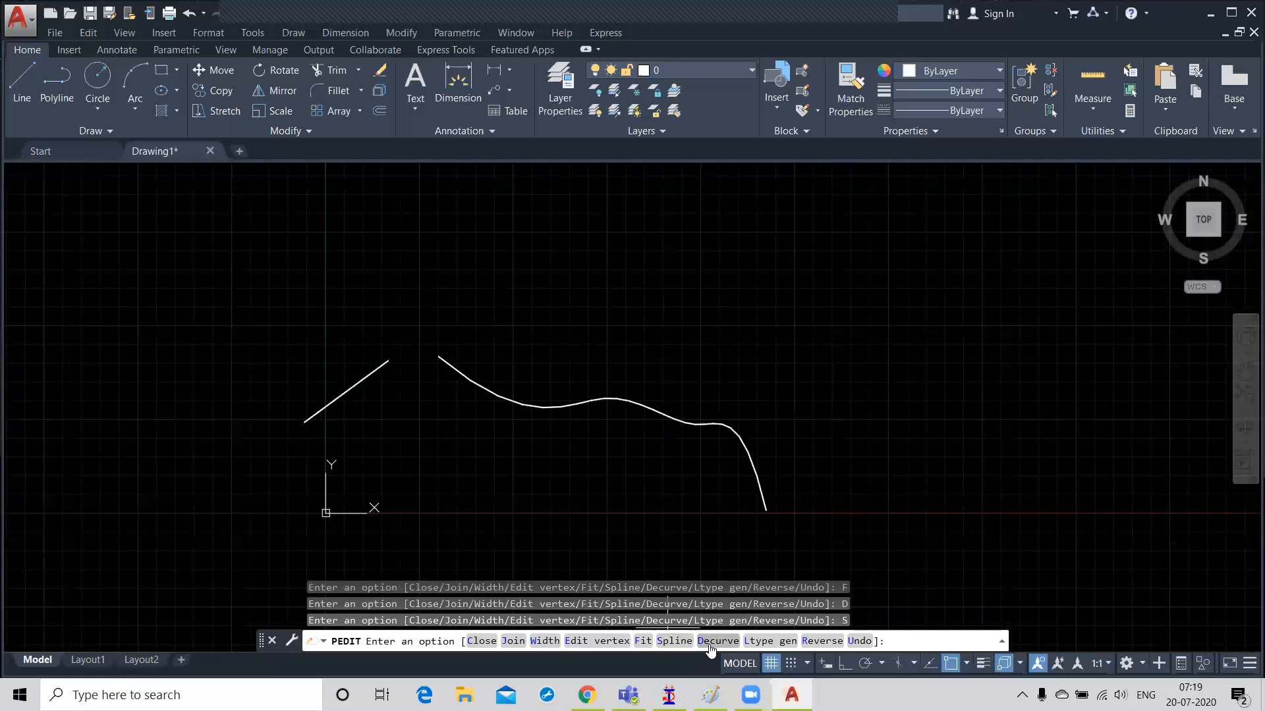
left_click(710, 649)
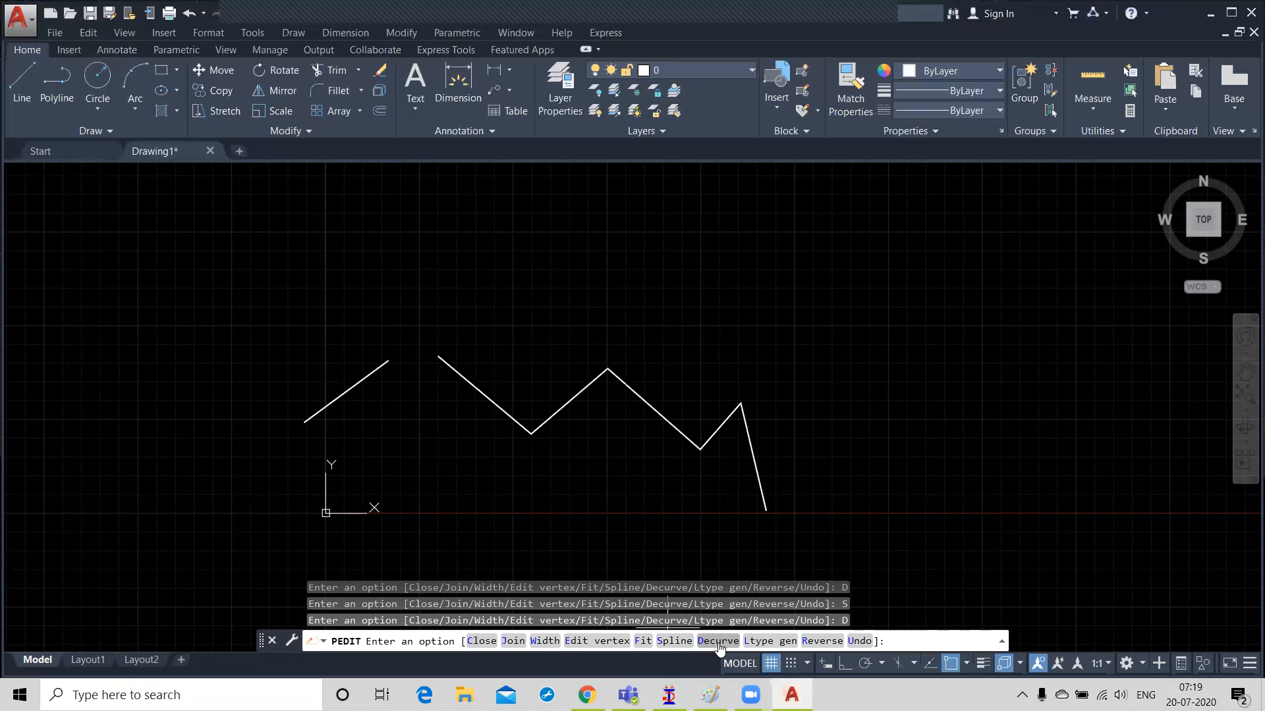
Step: Turn the remaining zigzag polyline's linetype generation on, reverse its direction, and leave PEDIT
left_click(774, 641)
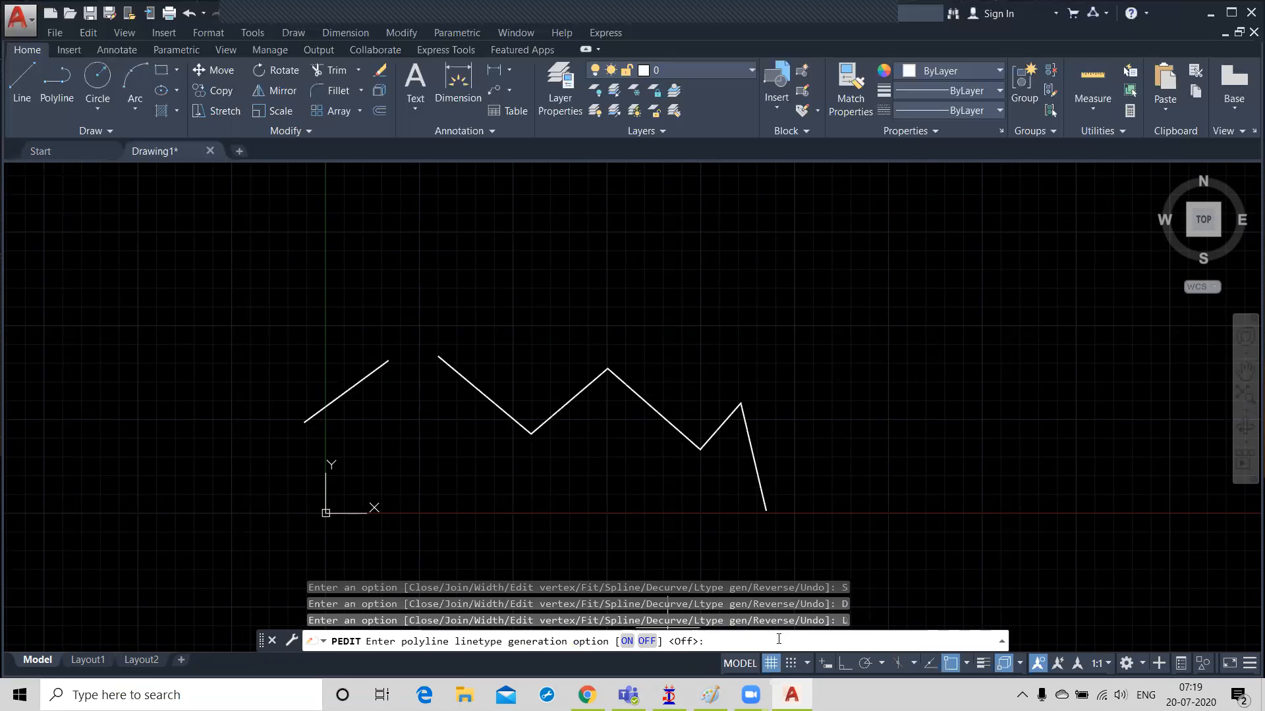
left_click(627, 642)
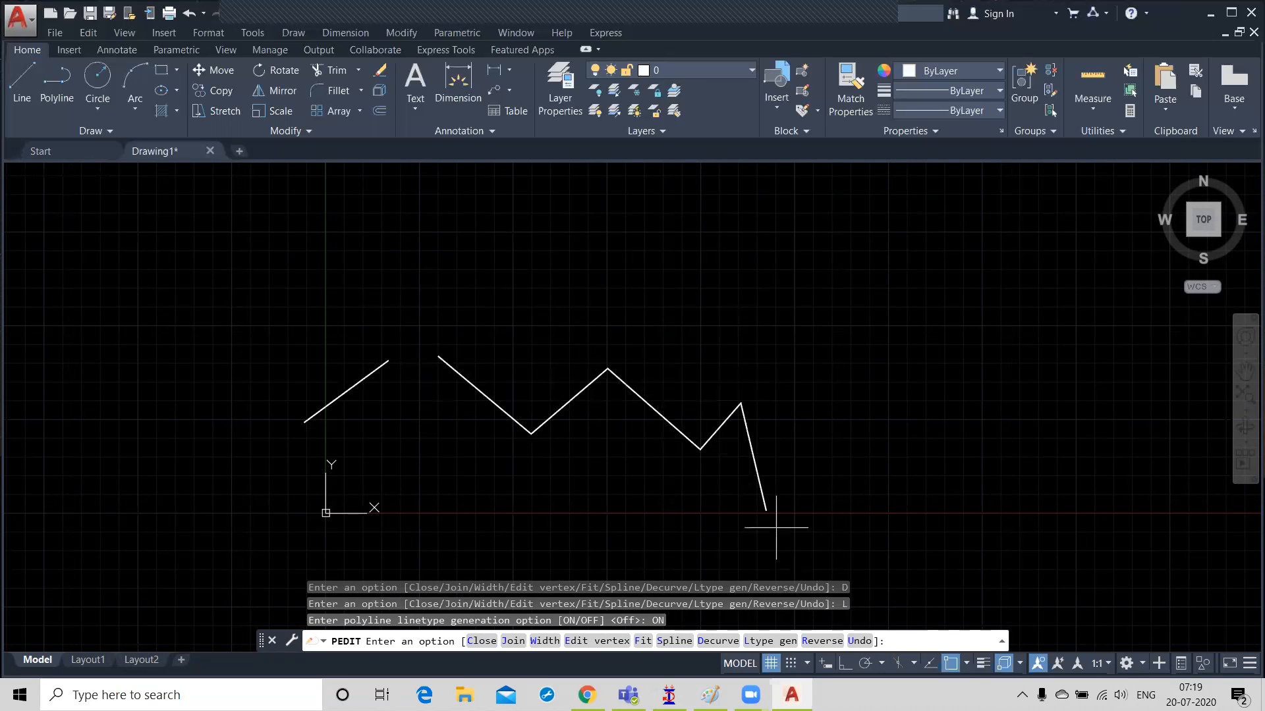
left_click(817, 641)
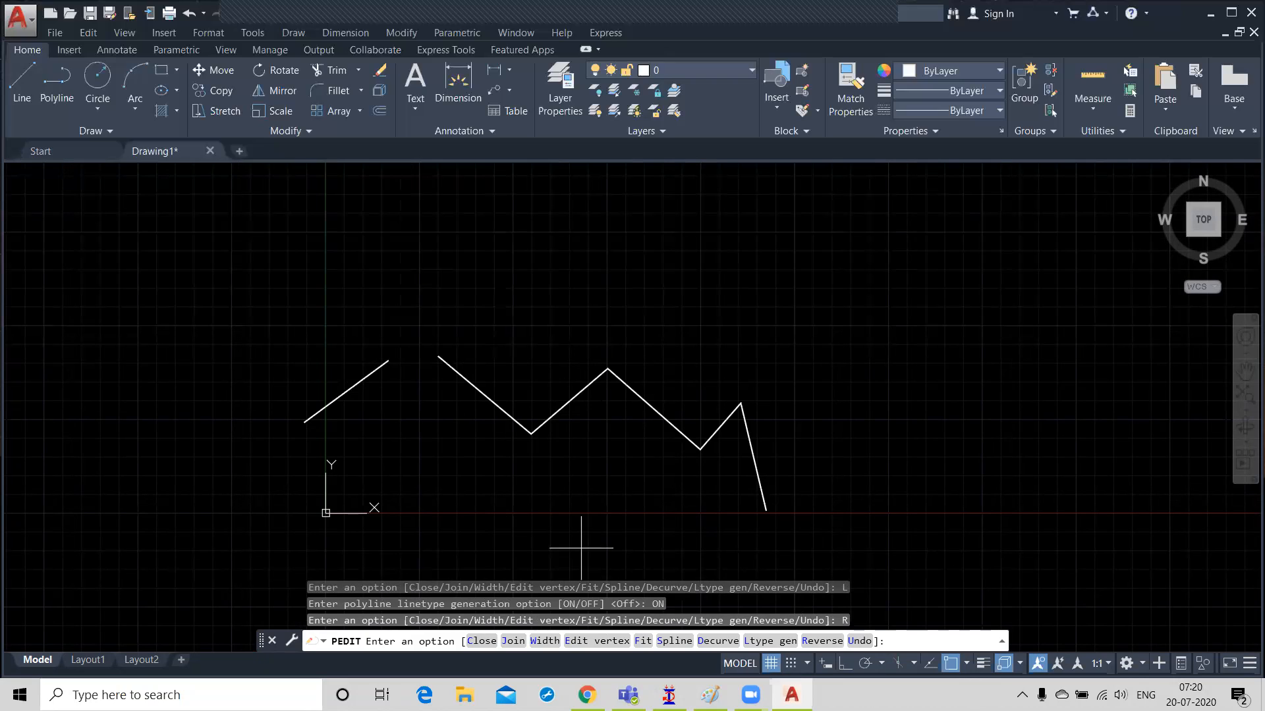
key("Return")
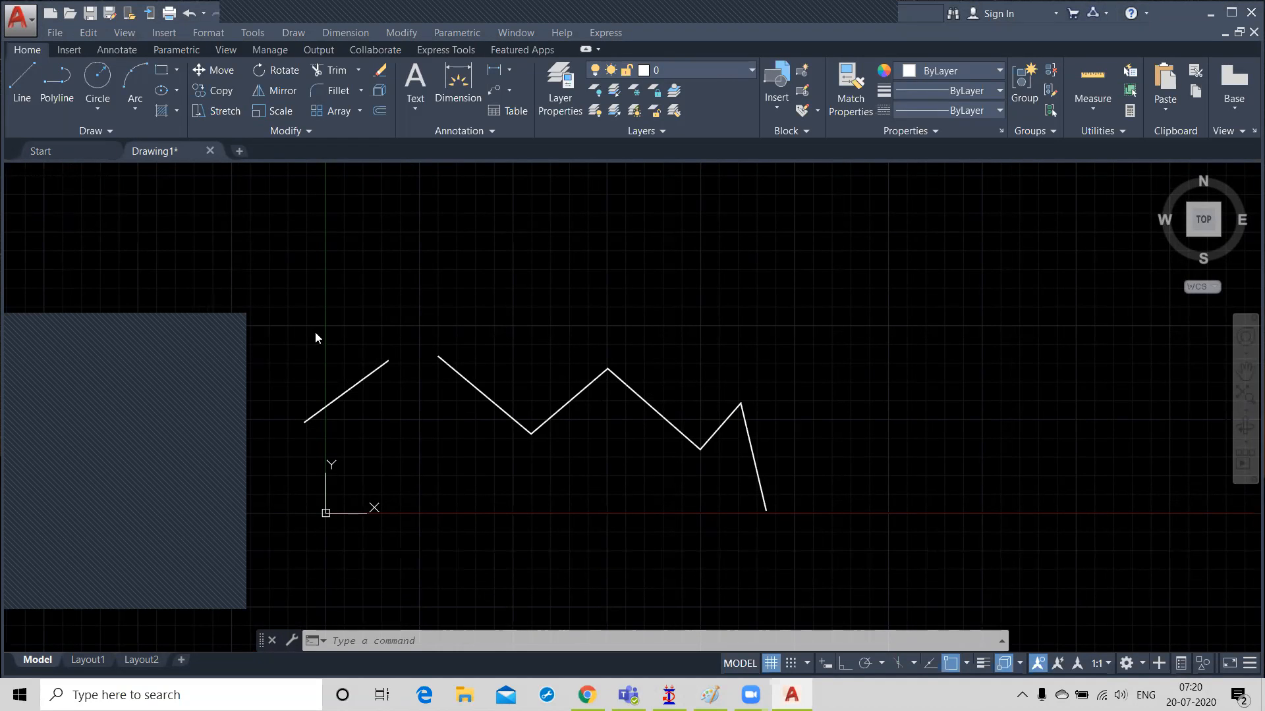
Step: Erase the separated line segment and the remaining zigzag polyline together
left_click(268, 290)
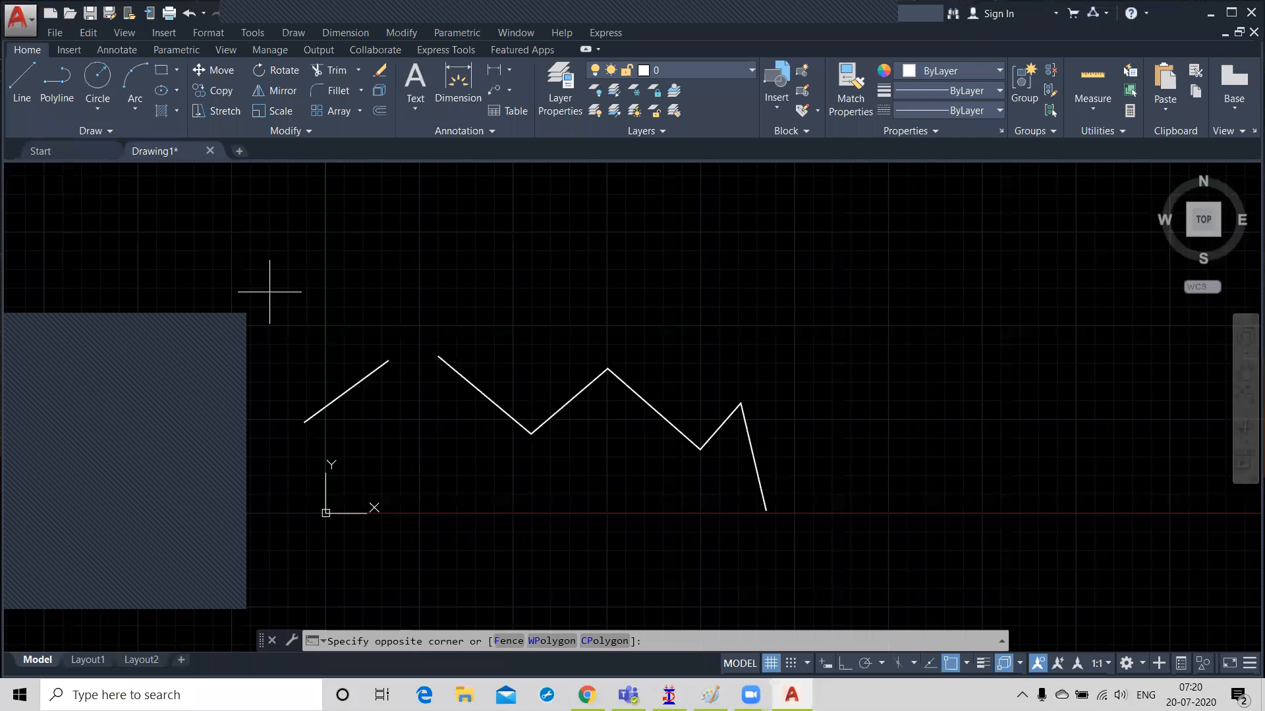
left_click(830, 565)
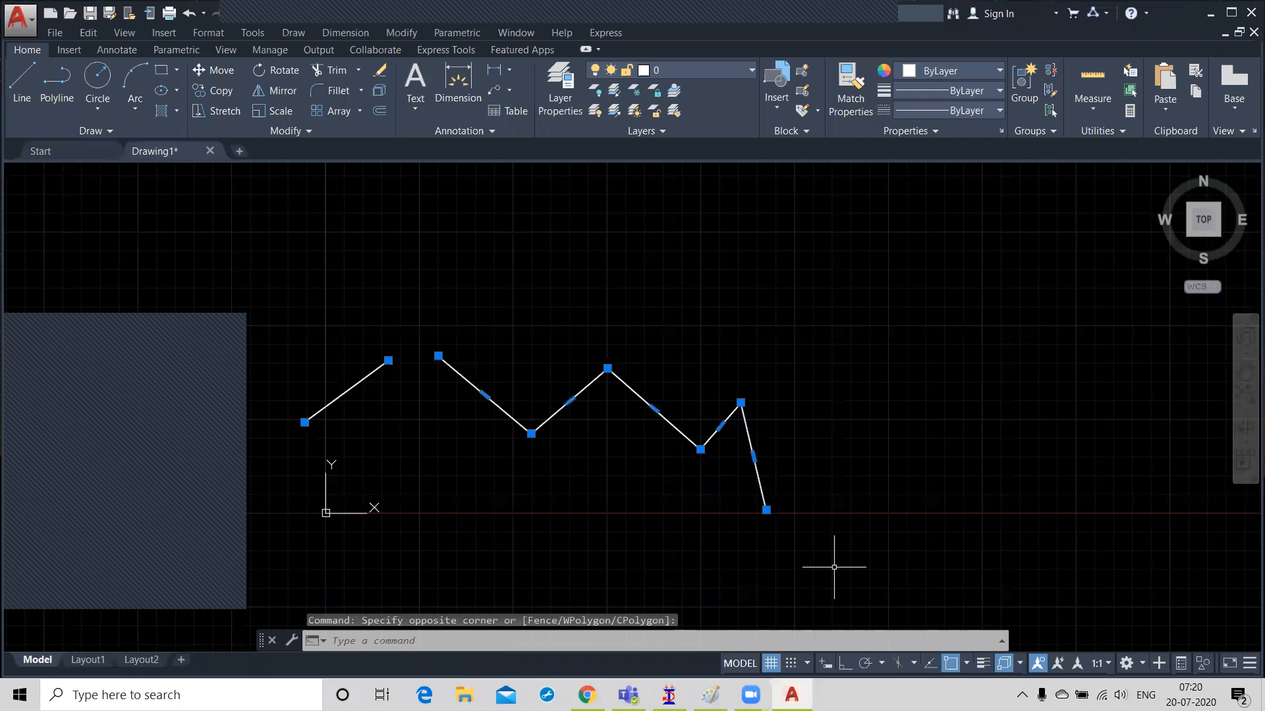
key("Delete")
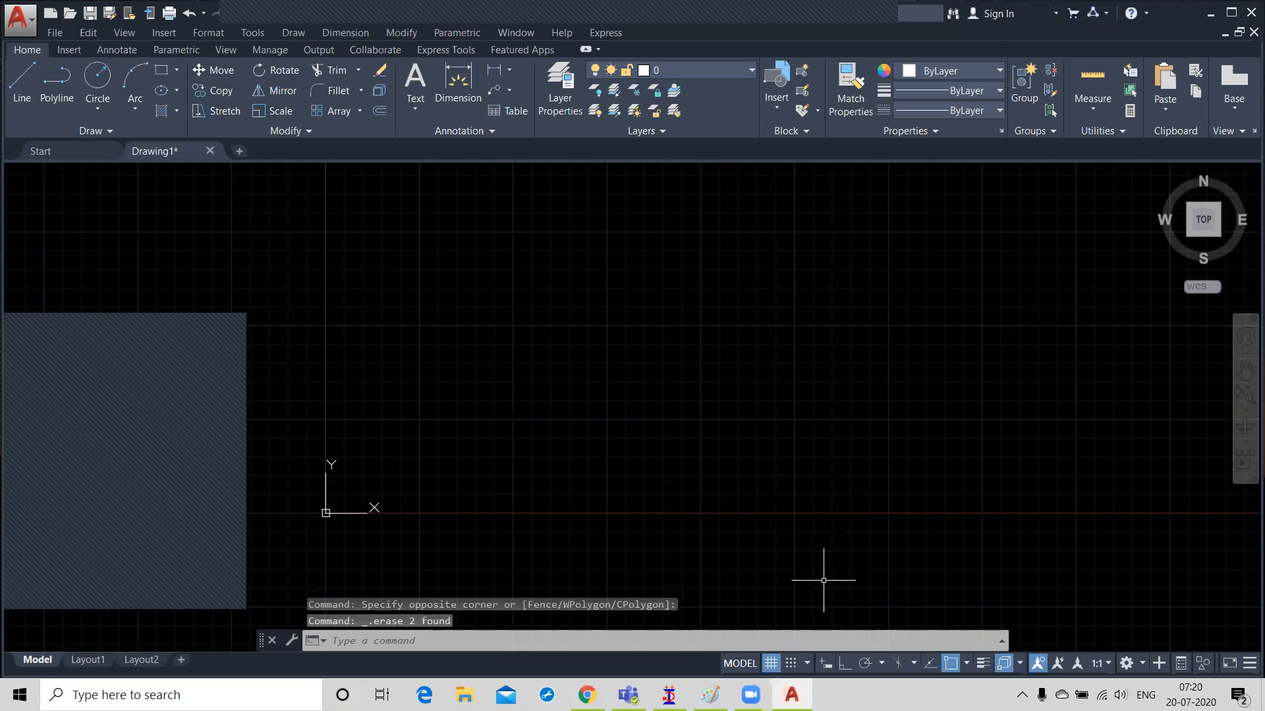
Step: Draw an open wave-shaped fit spline through five points, with two crests and a trough between them
left_click(95, 131)
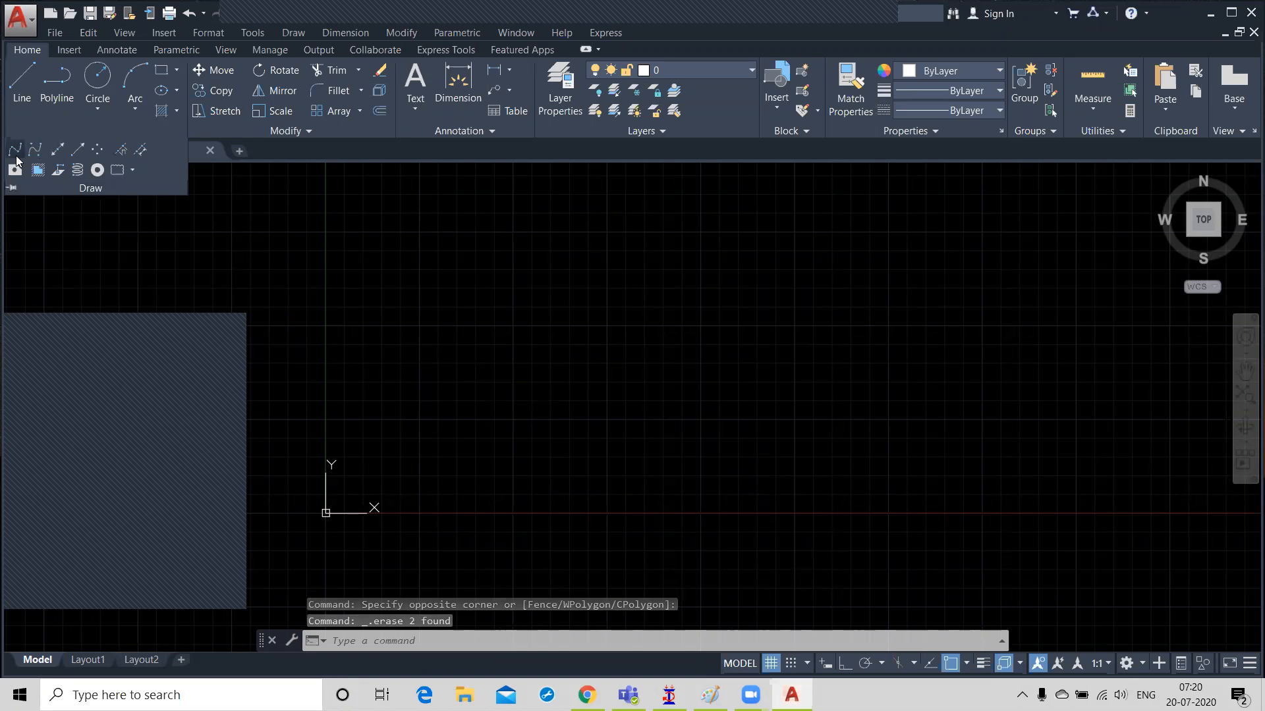
left_click(35, 149)
left_click(407, 437)
left_click(527, 299)
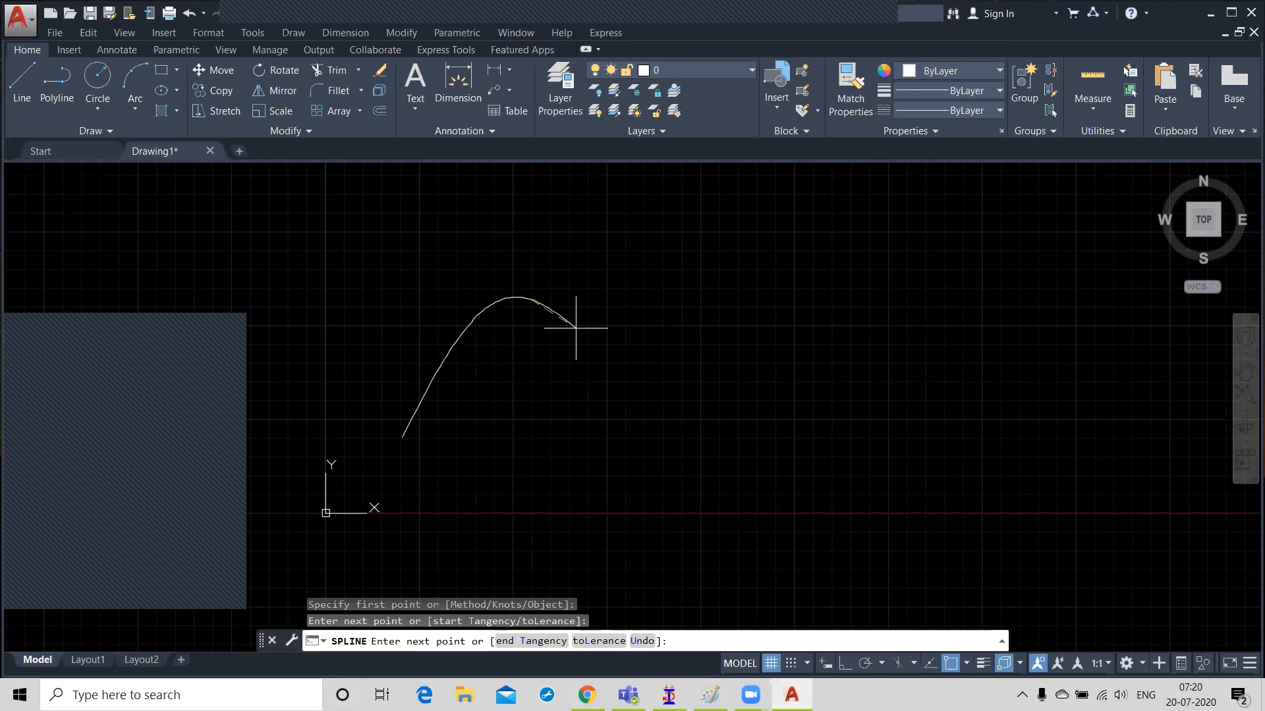
left_click(791, 469)
left_click(988, 319)
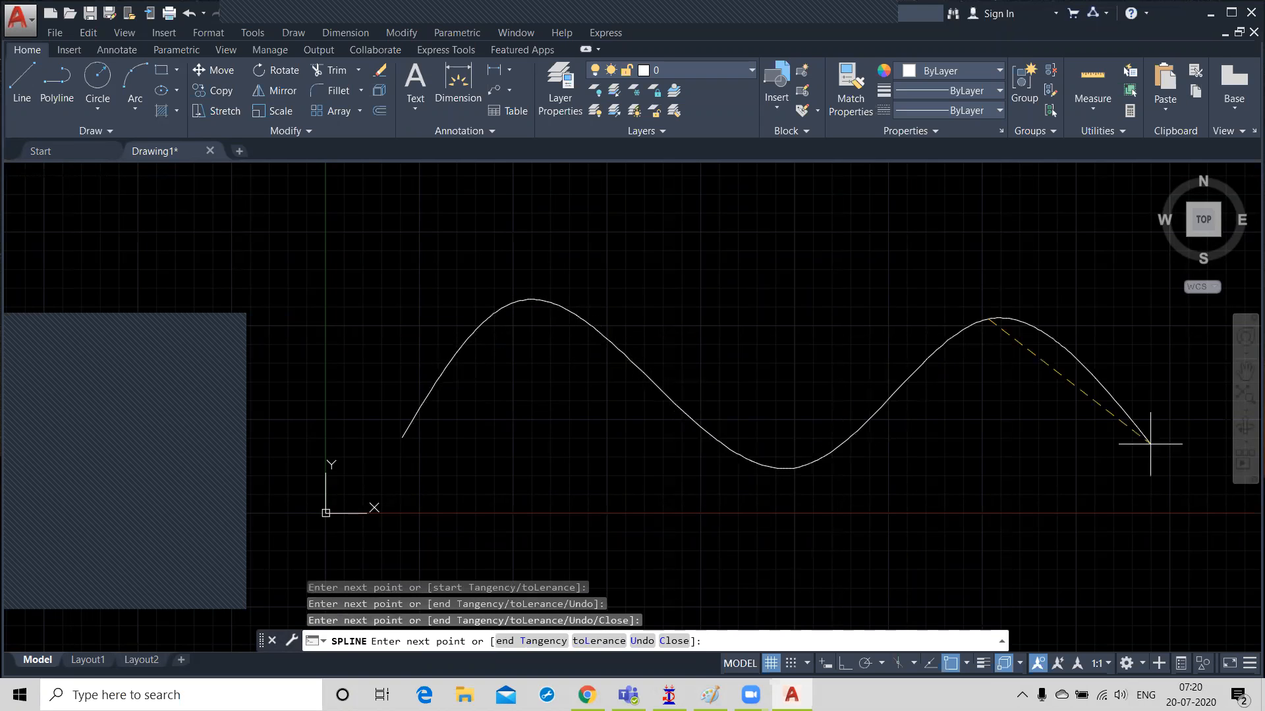
left_click(1204, 552)
key("Return")
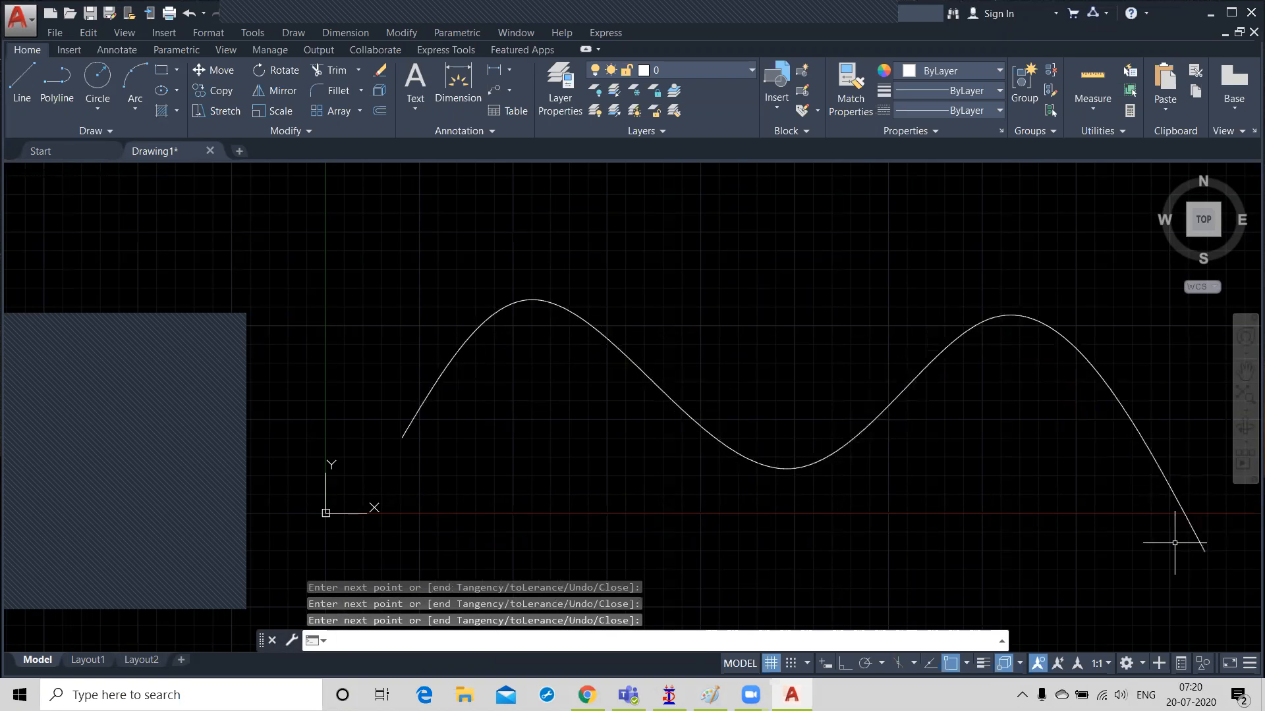
Step: Start SPLINEDIT on the wave-shaped spline to review its editing options, and exit without choosing an edit
left_click(309, 130)
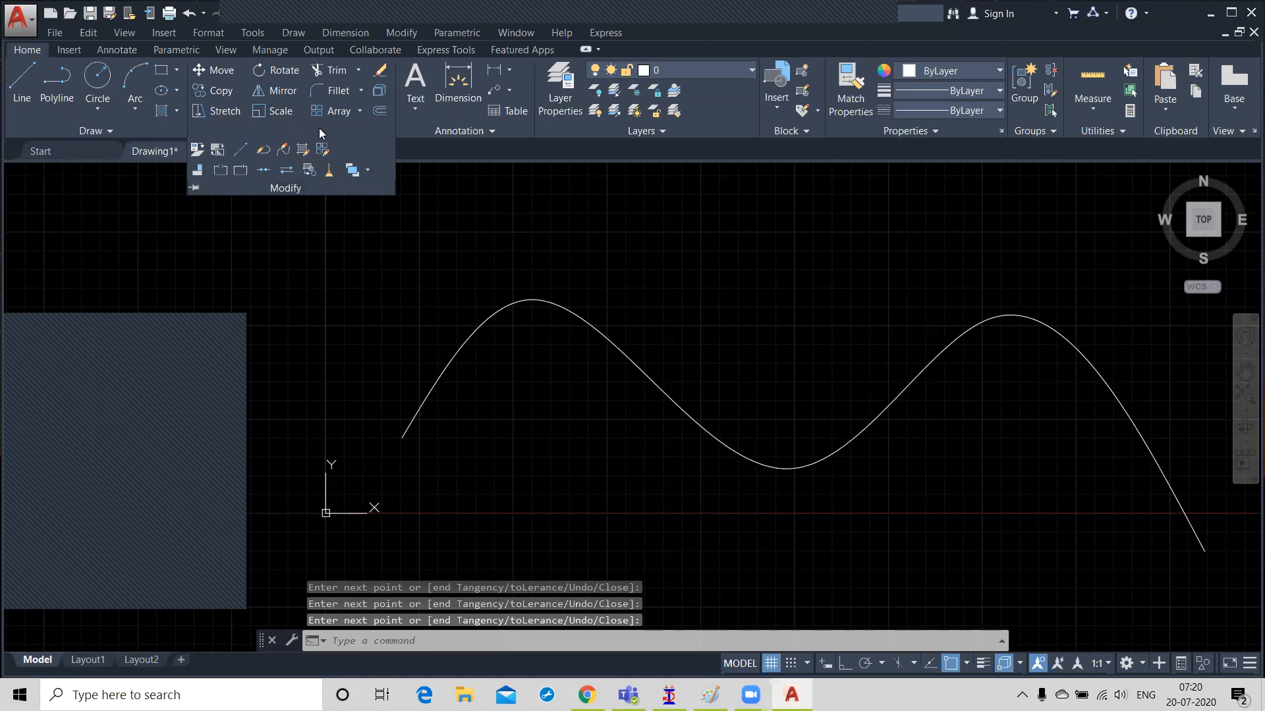
left_click(283, 151)
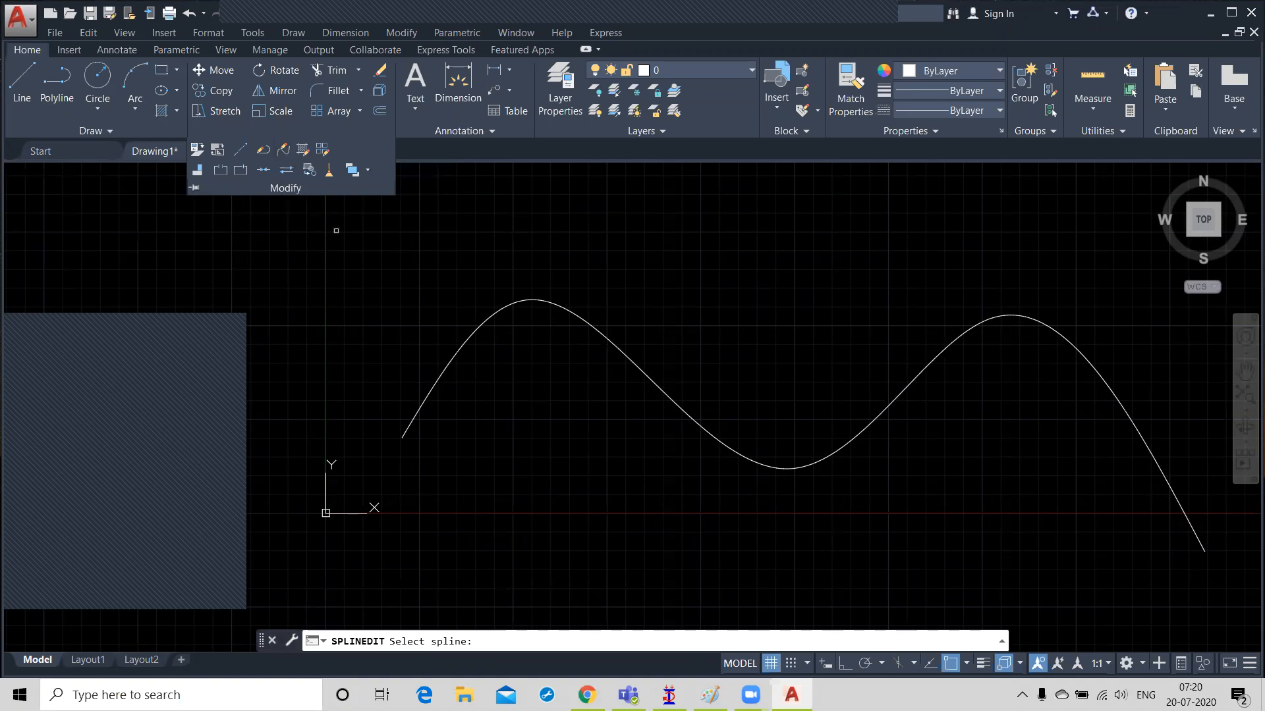
left_click(472, 336)
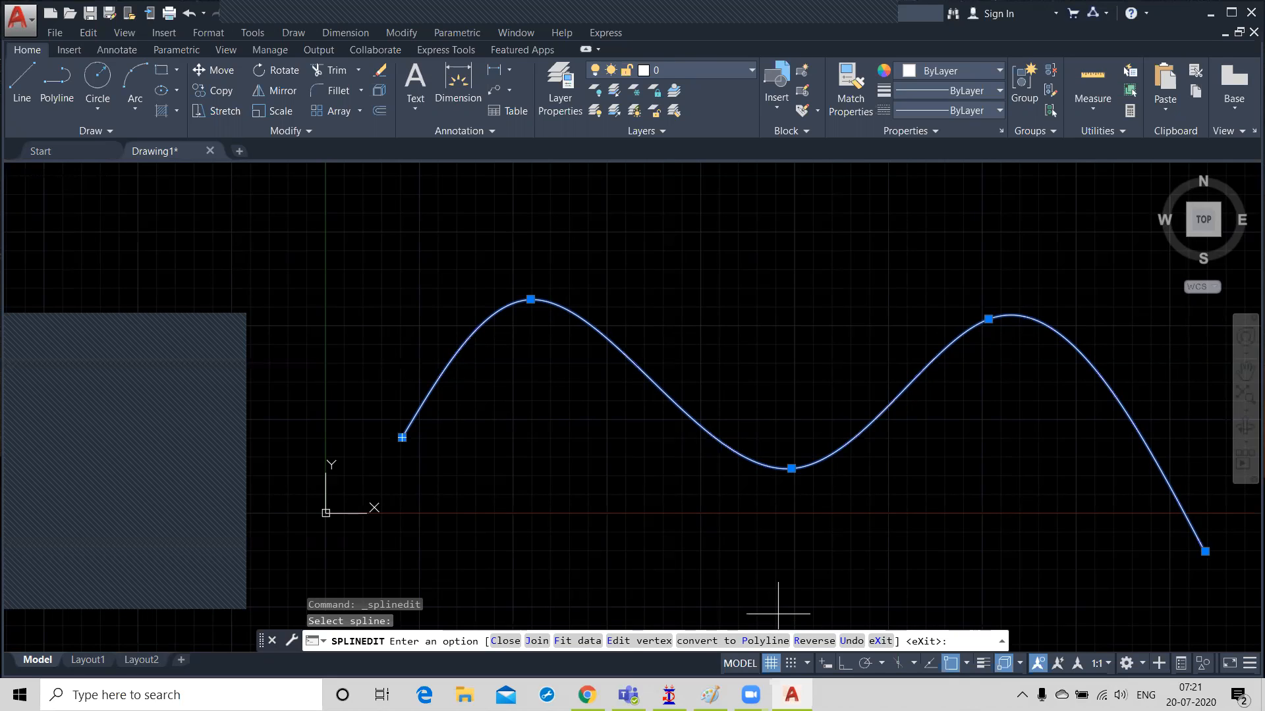
left_click(883, 640)
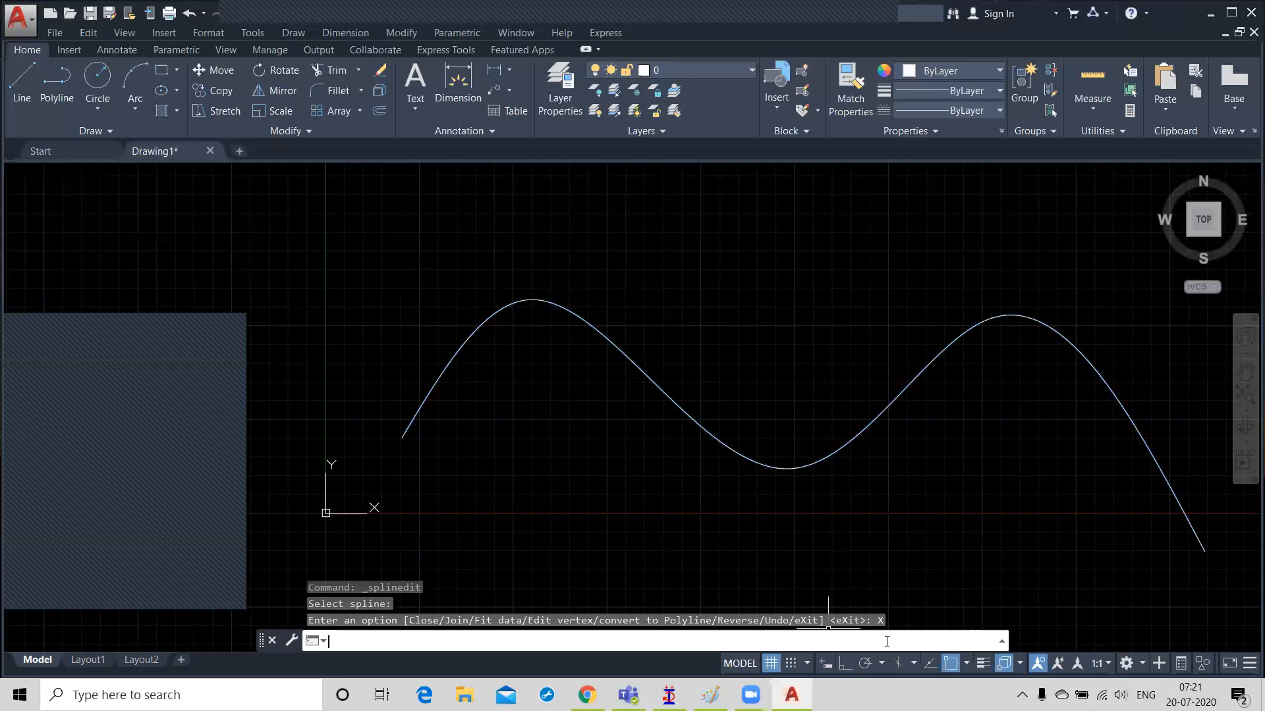
Step: Draw a circle above the spline's trough, between its two crests
left_click(308, 132)
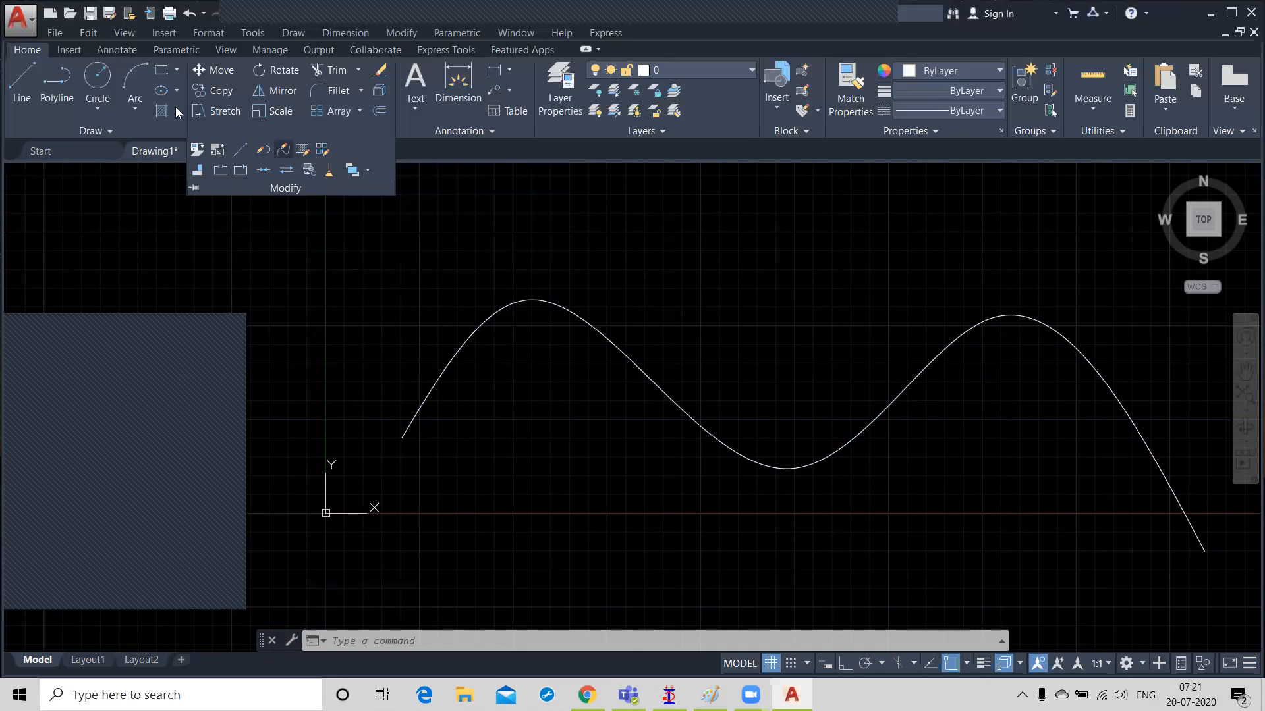
left_click(97, 78)
left_click(757, 273)
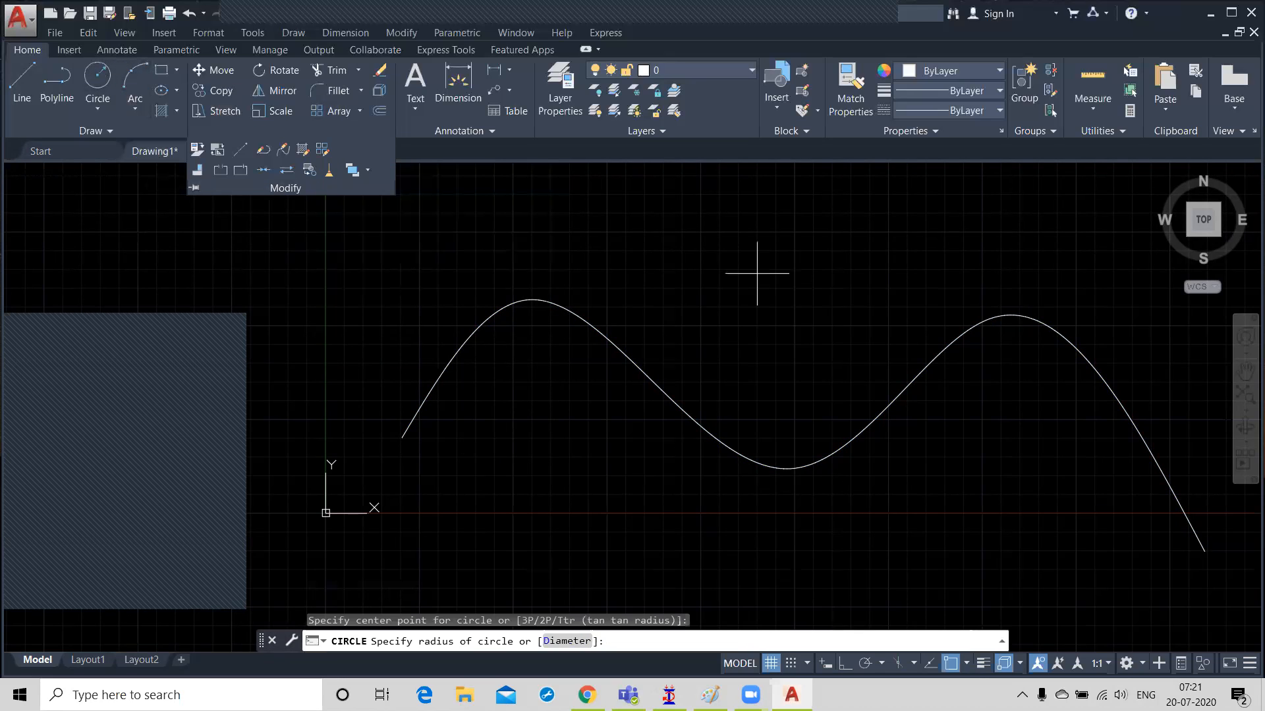
left_click(817, 342)
Step: Hatch the inside of the circle with the ANSI32 pattern, and check the finished hatch's properties in the Hatch Editor
left_click(162, 112)
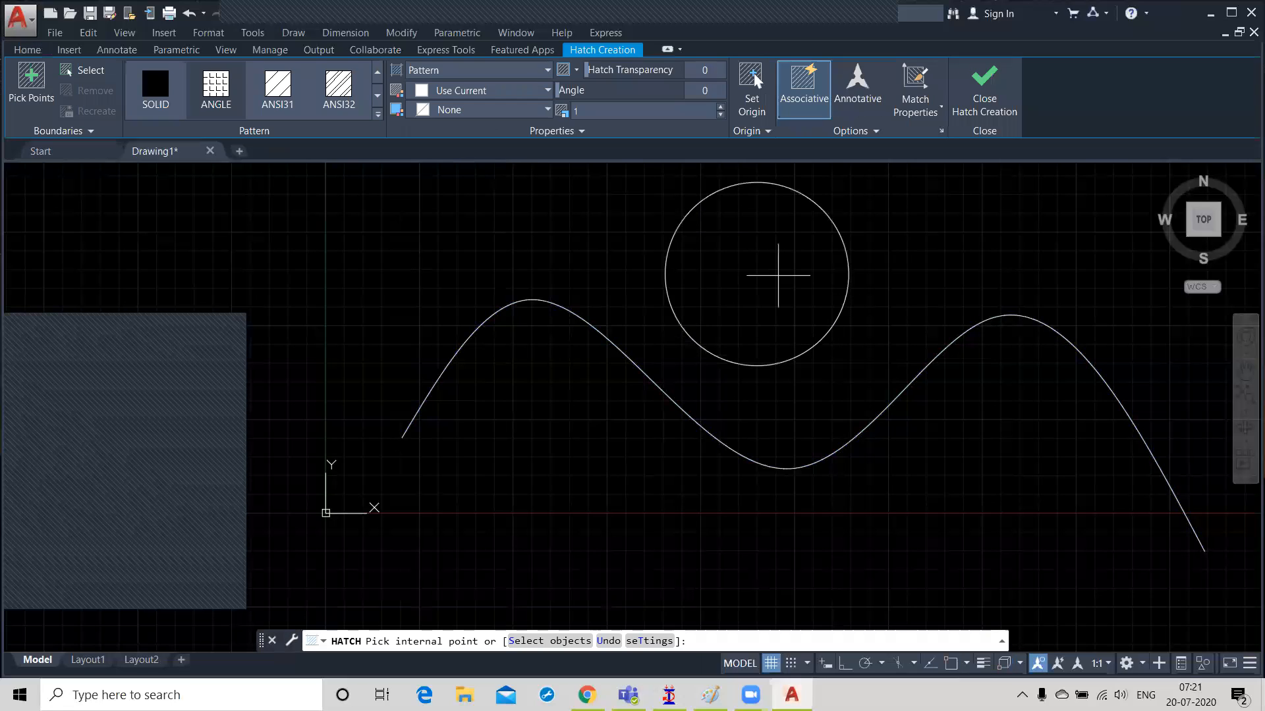
left_click(776, 274)
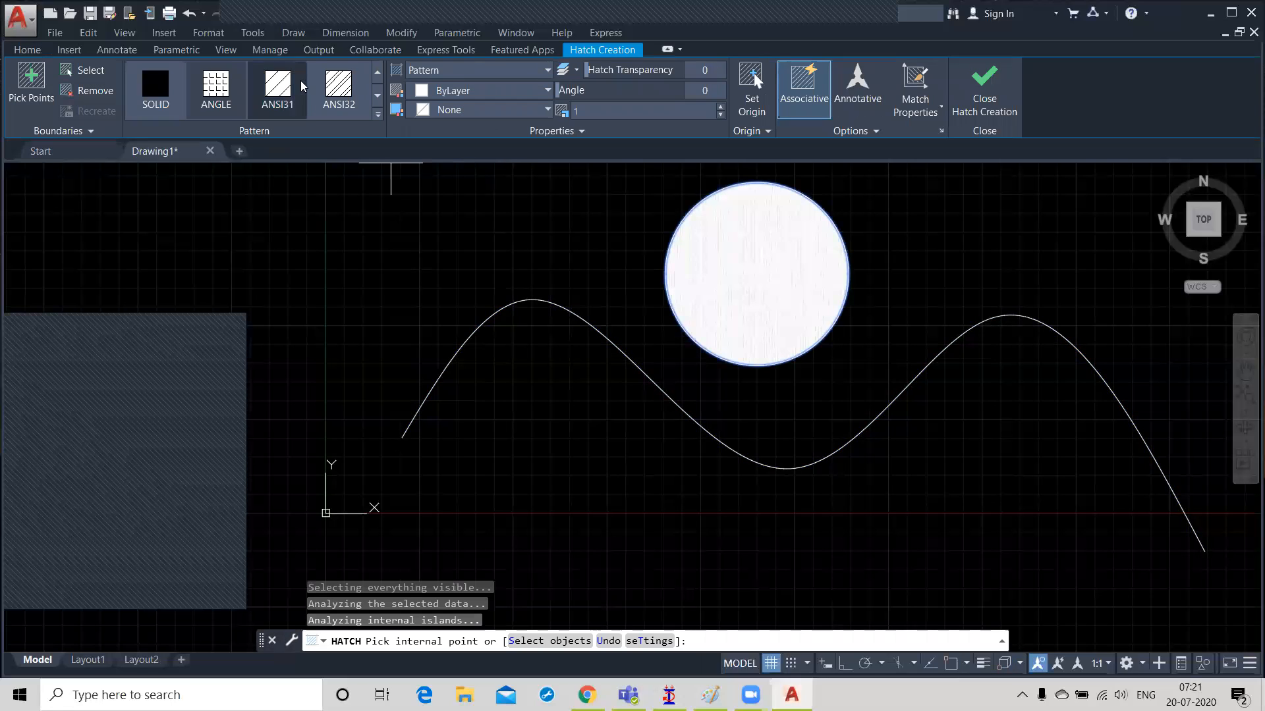
left_click(338, 89)
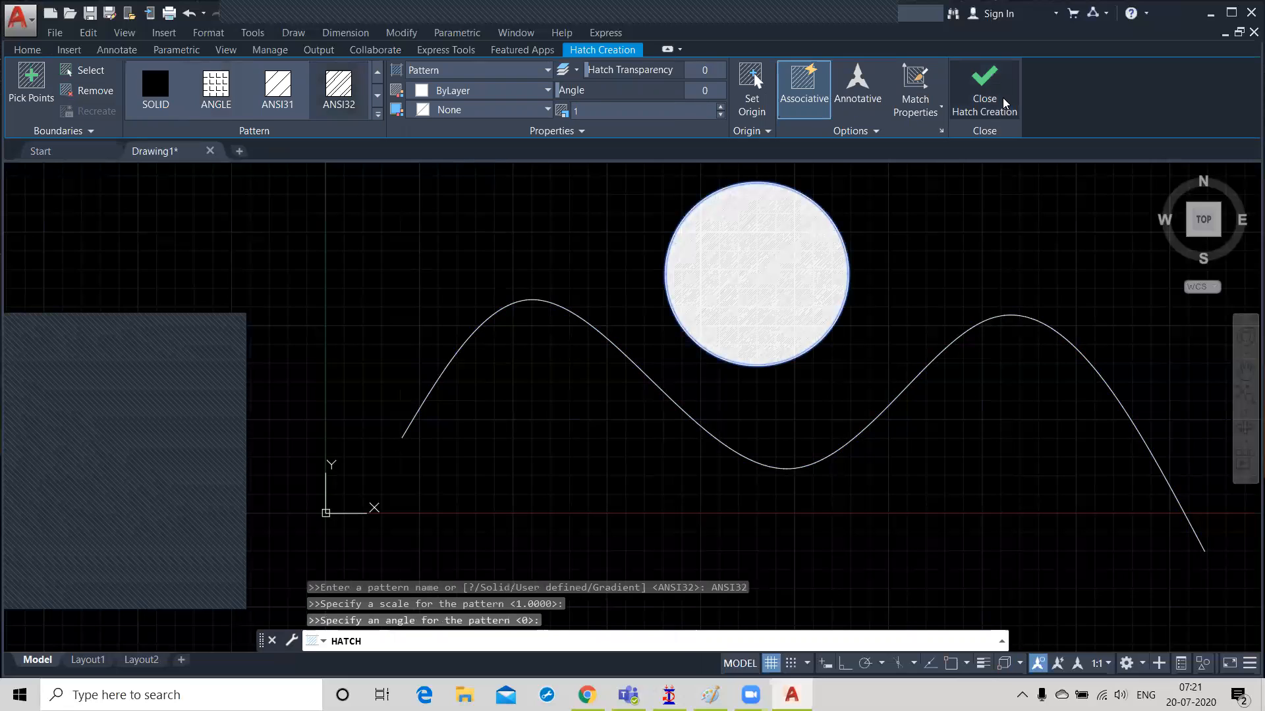
left_click(978, 116)
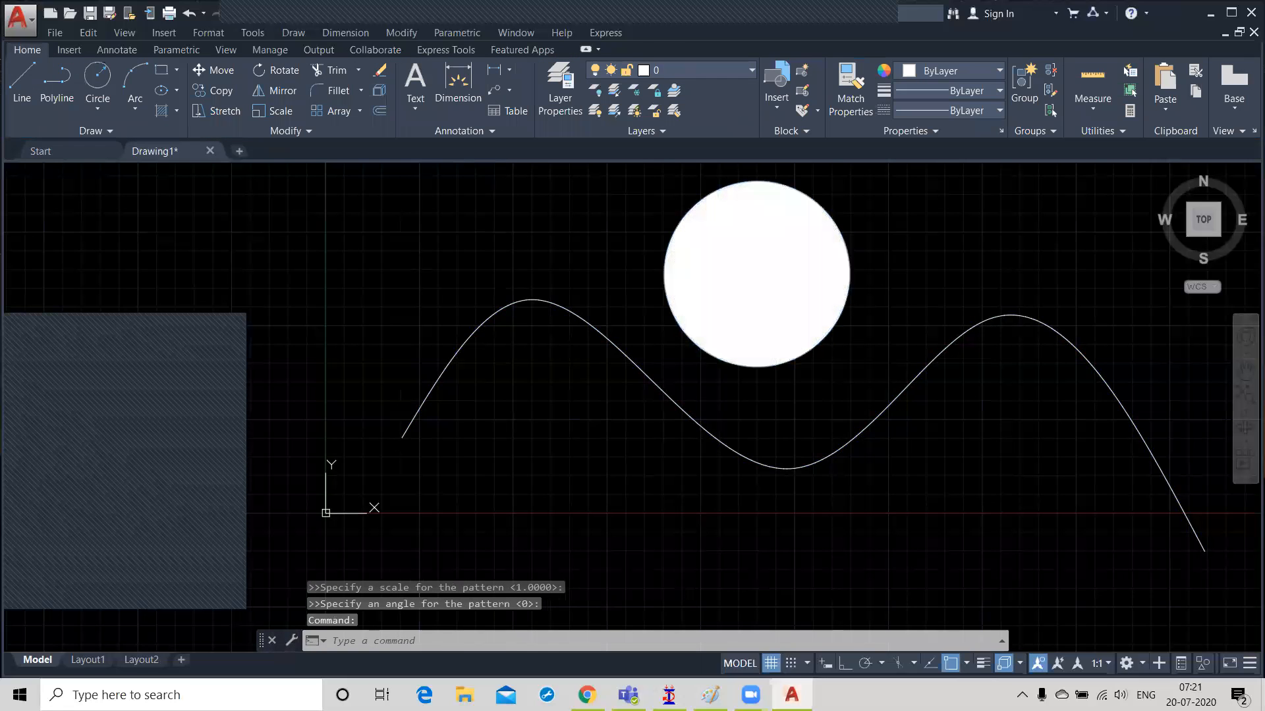
left_click(776, 260)
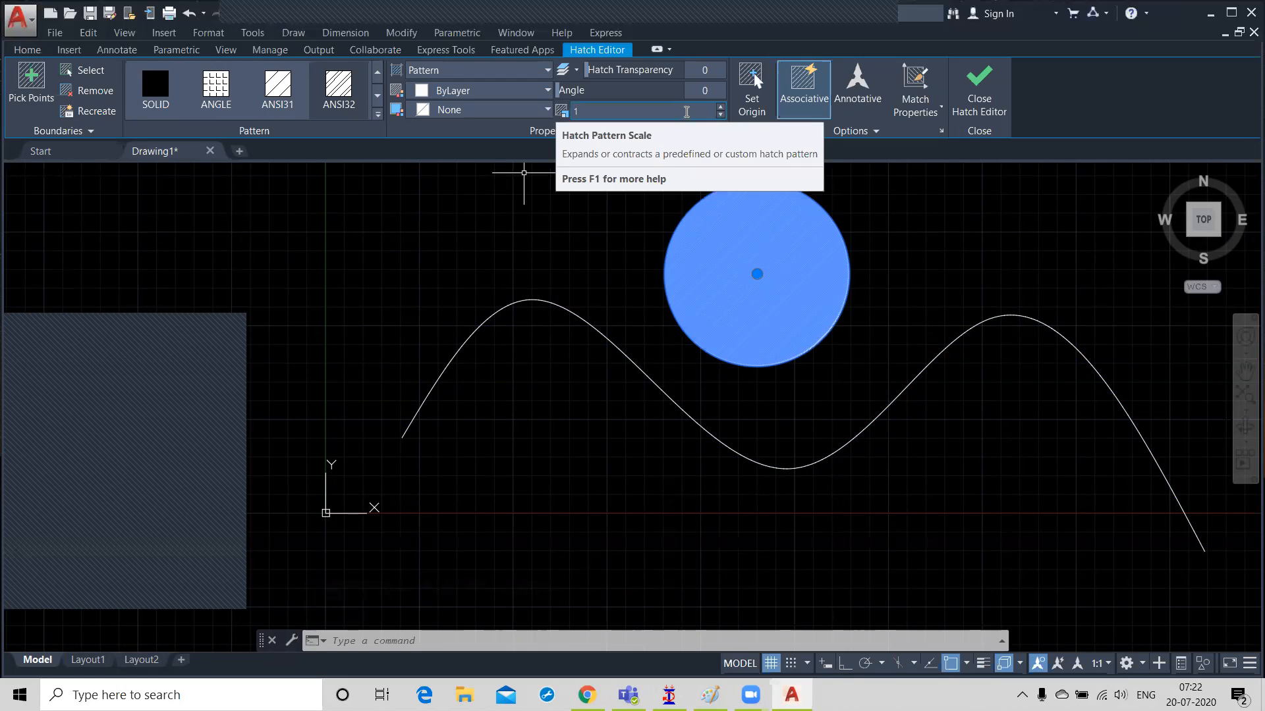
left_click(978, 98)
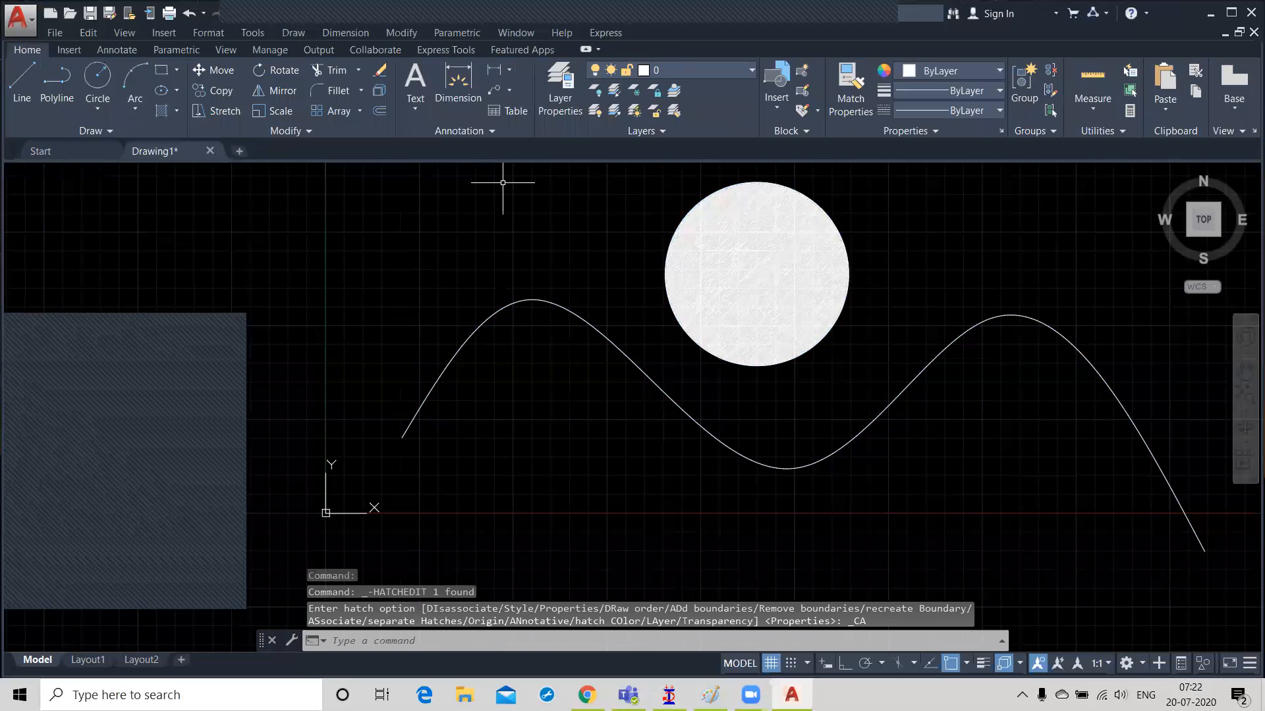
Step: Open the circle's hatch in the Hatch Edit dialog and bring up the Hatch Pattern Palette
left_click(313, 133)
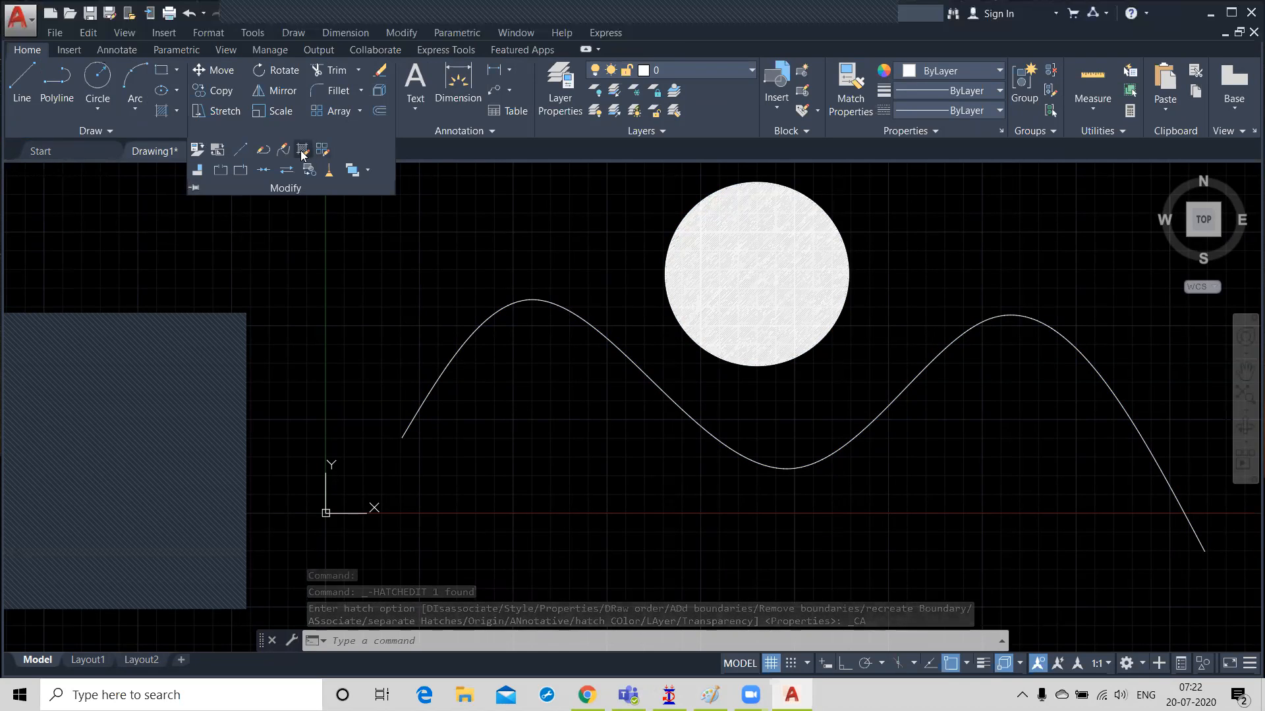
left_click(301, 150)
left_click(814, 309)
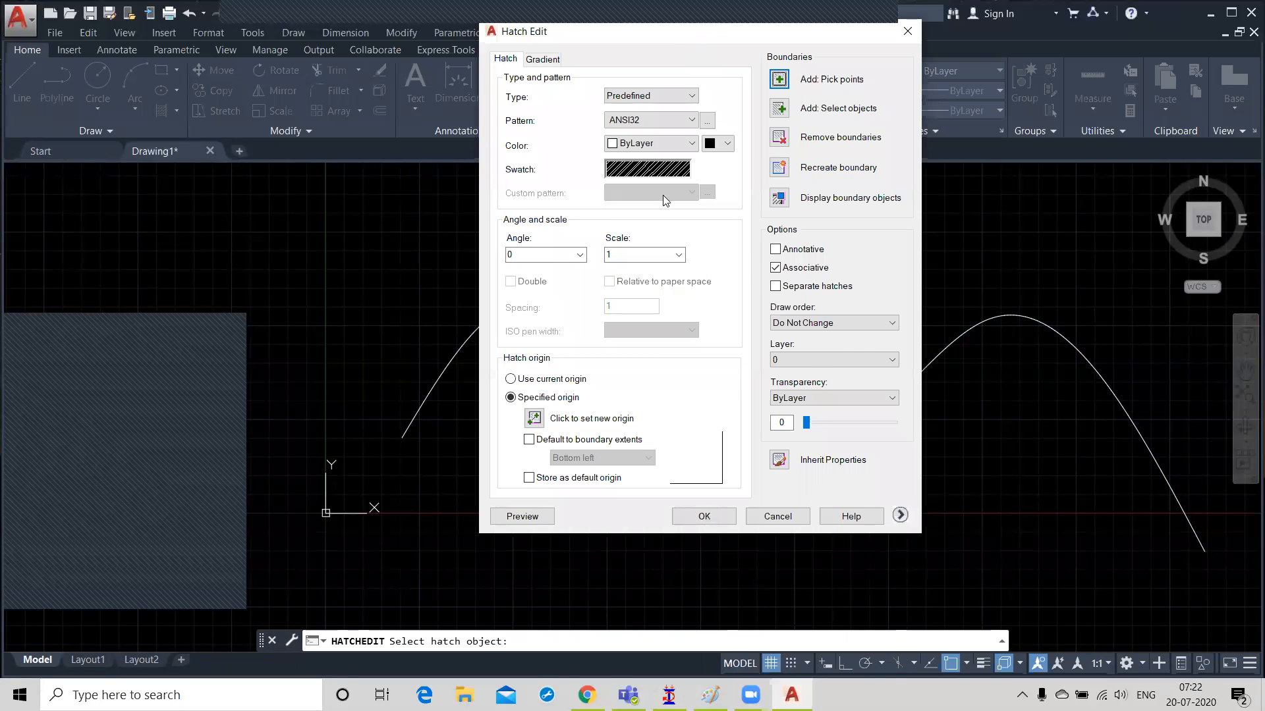
left_click_drag(689, 38, 662, 197)
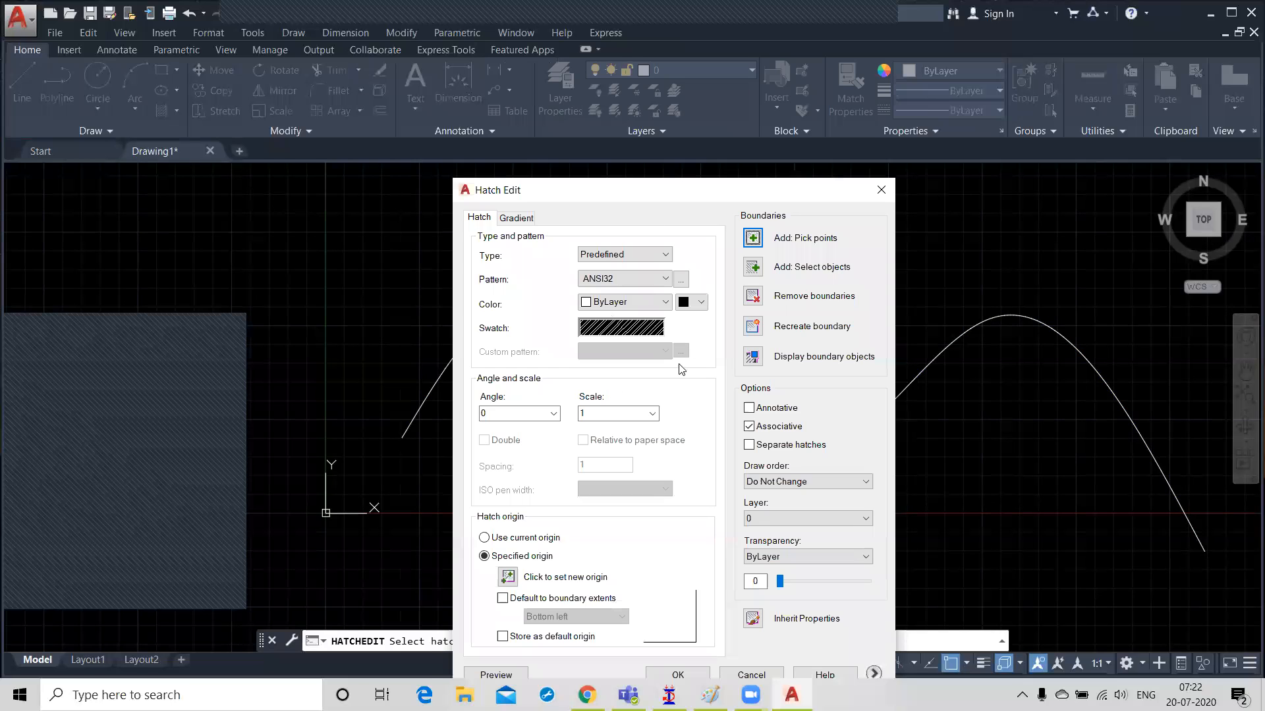
left_click(681, 280)
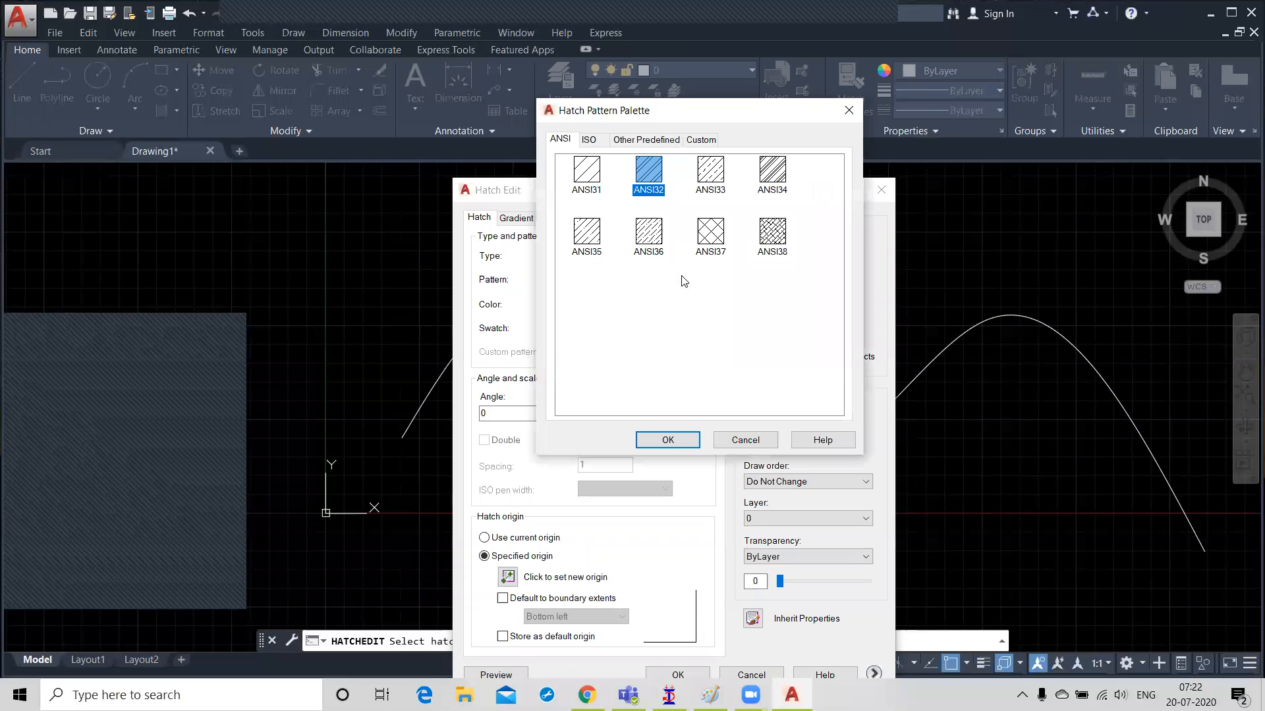
Step: Browse the ISO and Other Predefined hatch patterns, pick SOLID, and close Hatch Edit without applying it
left_click(590, 140)
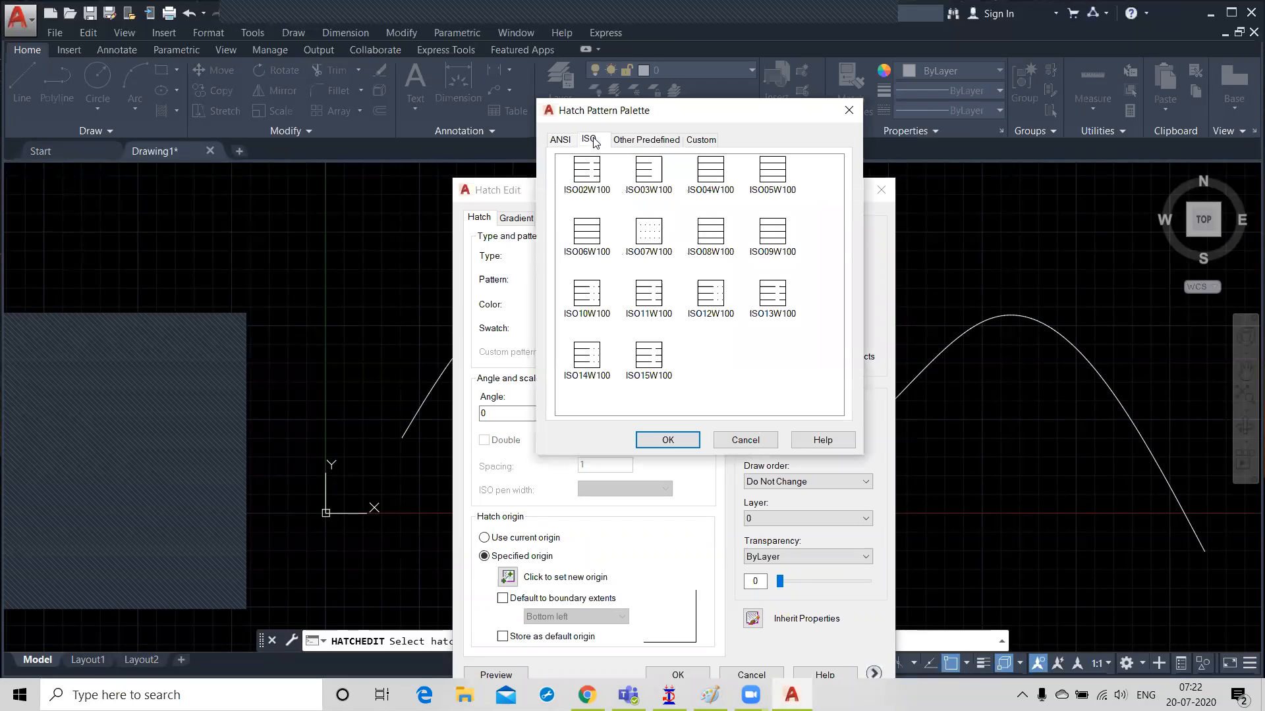
left_click(638, 144)
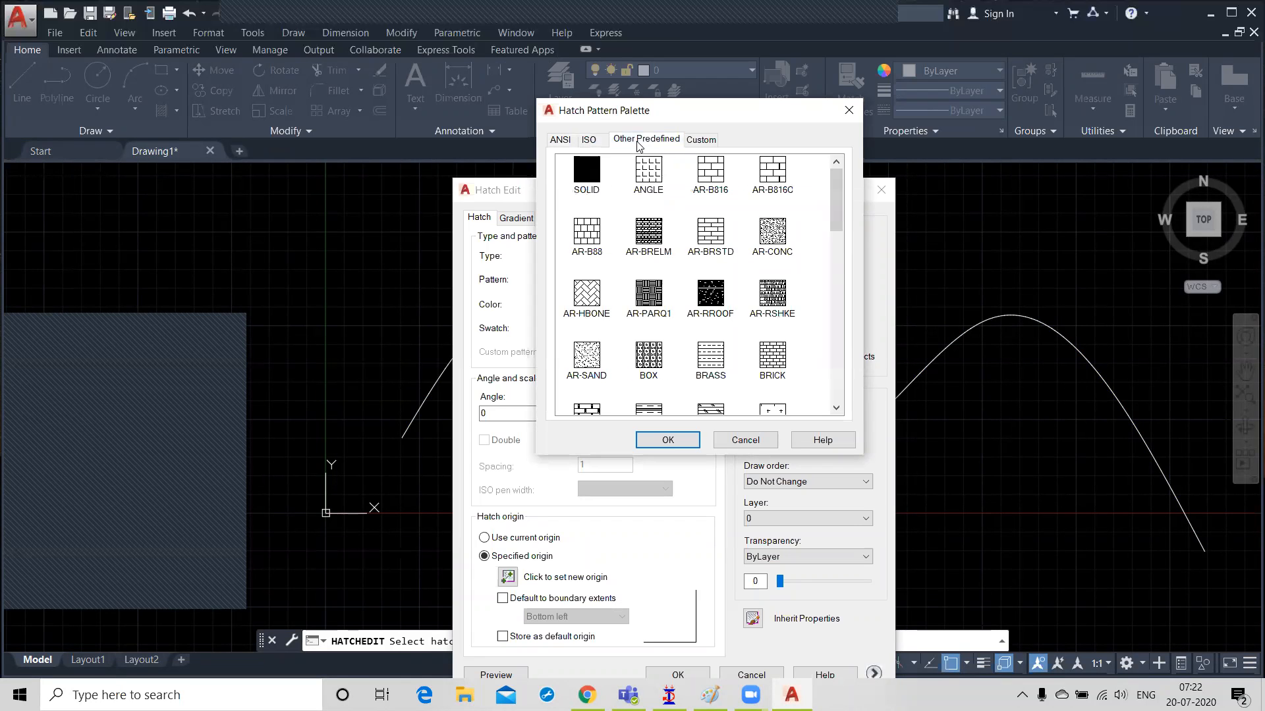
scroll(670, 277, "down", 5)
scroll(670, 277, "down", 3)
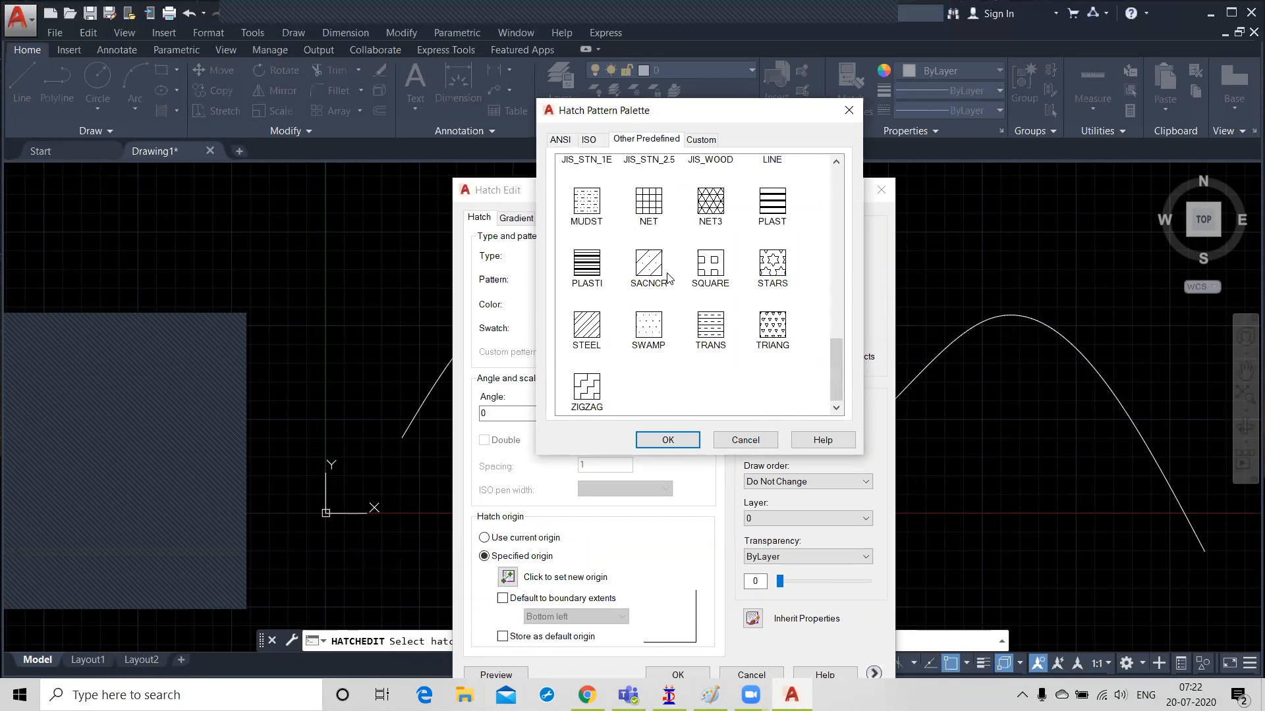
scroll(670, 274, "up", 10)
scroll(670, 272, "up", 2)
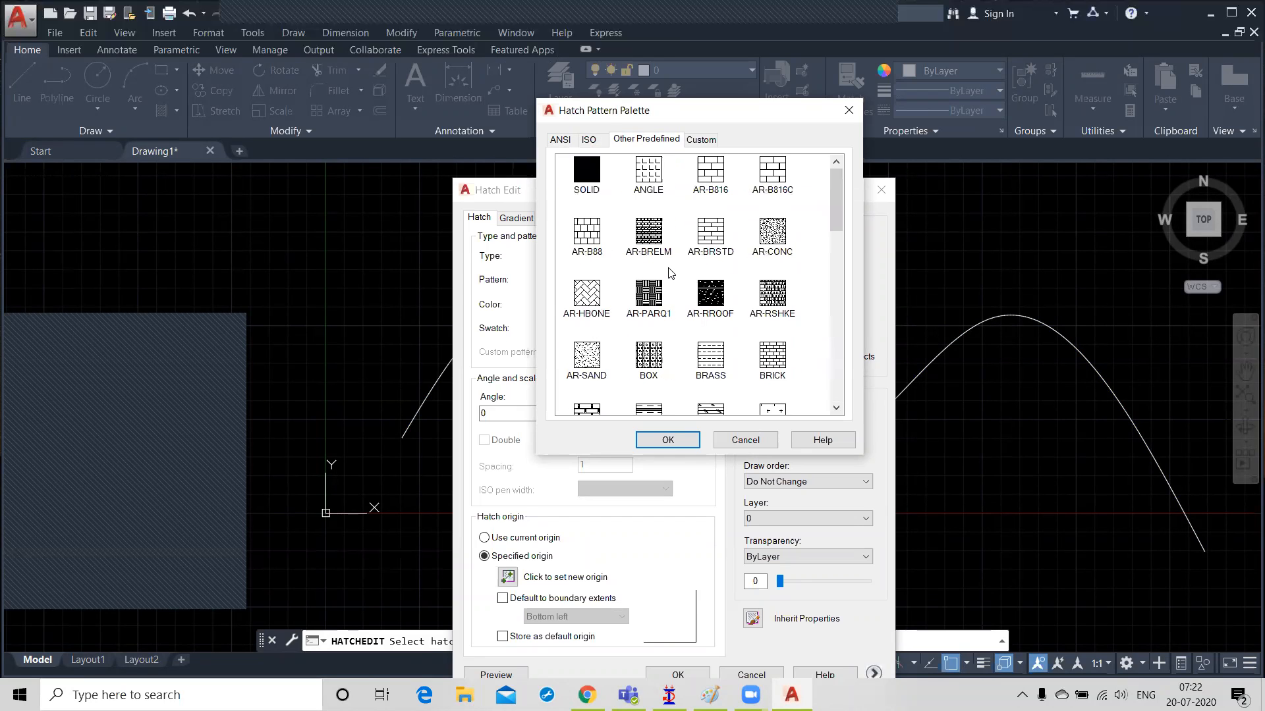
double_click(586, 169)
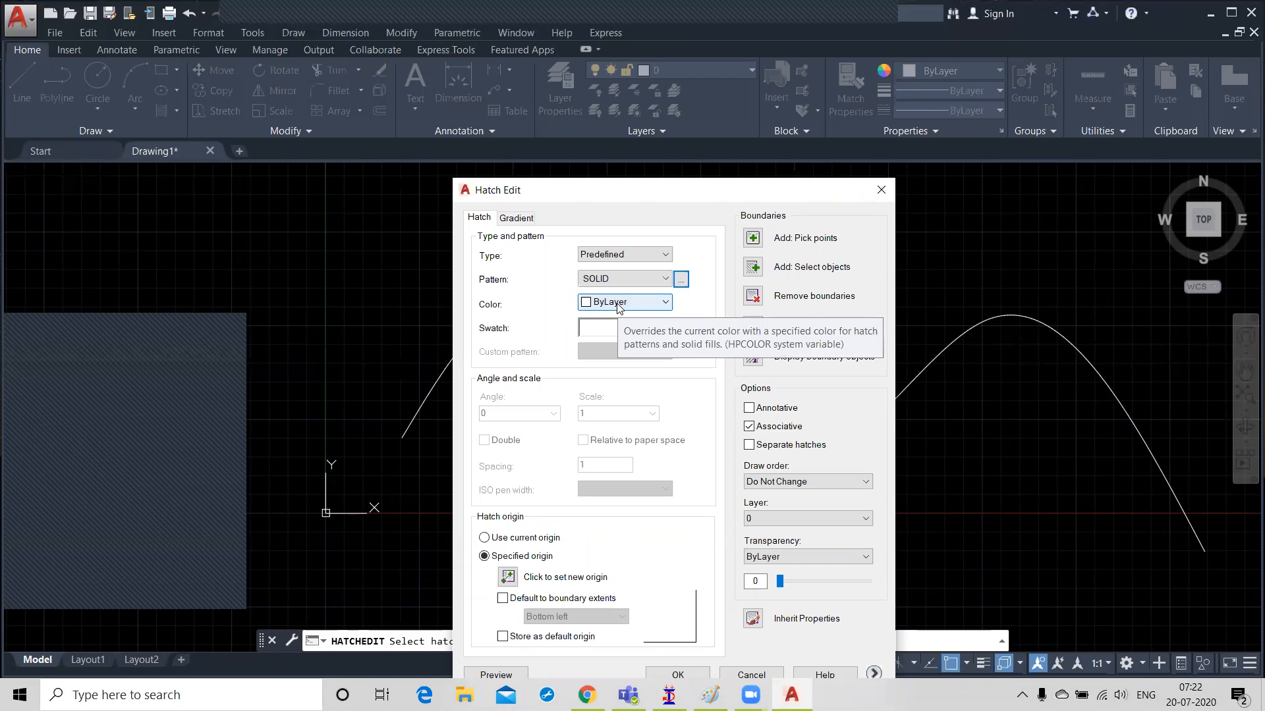
left_click(876, 196)
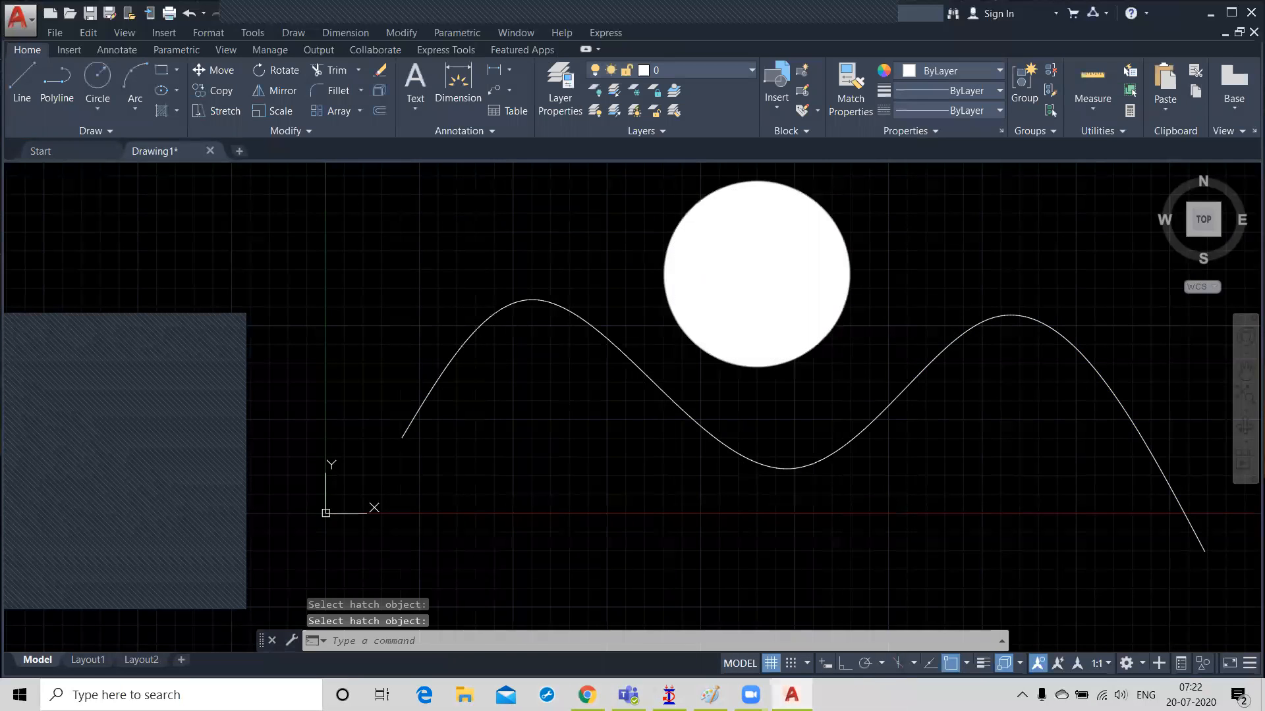
Step: Review the circle hatch's settings in the Hatch Editor once more, and close the editor
left_click(757, 271)
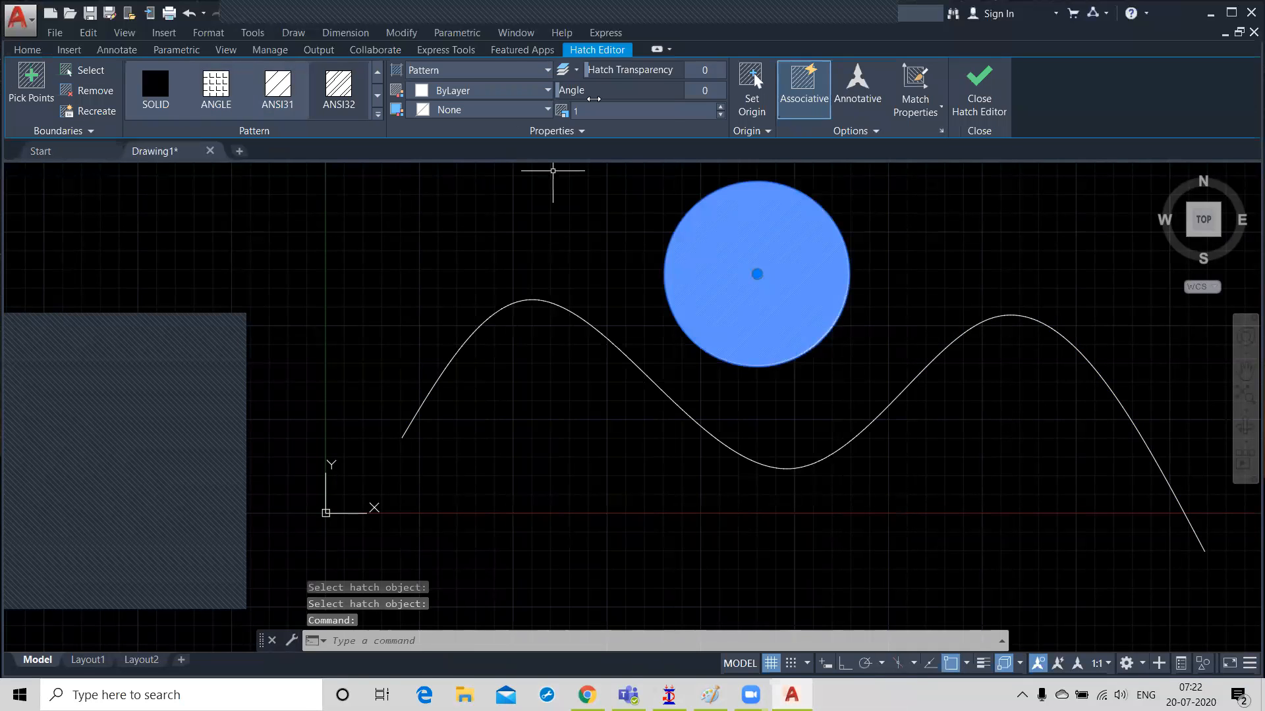
left_click(977, 91)
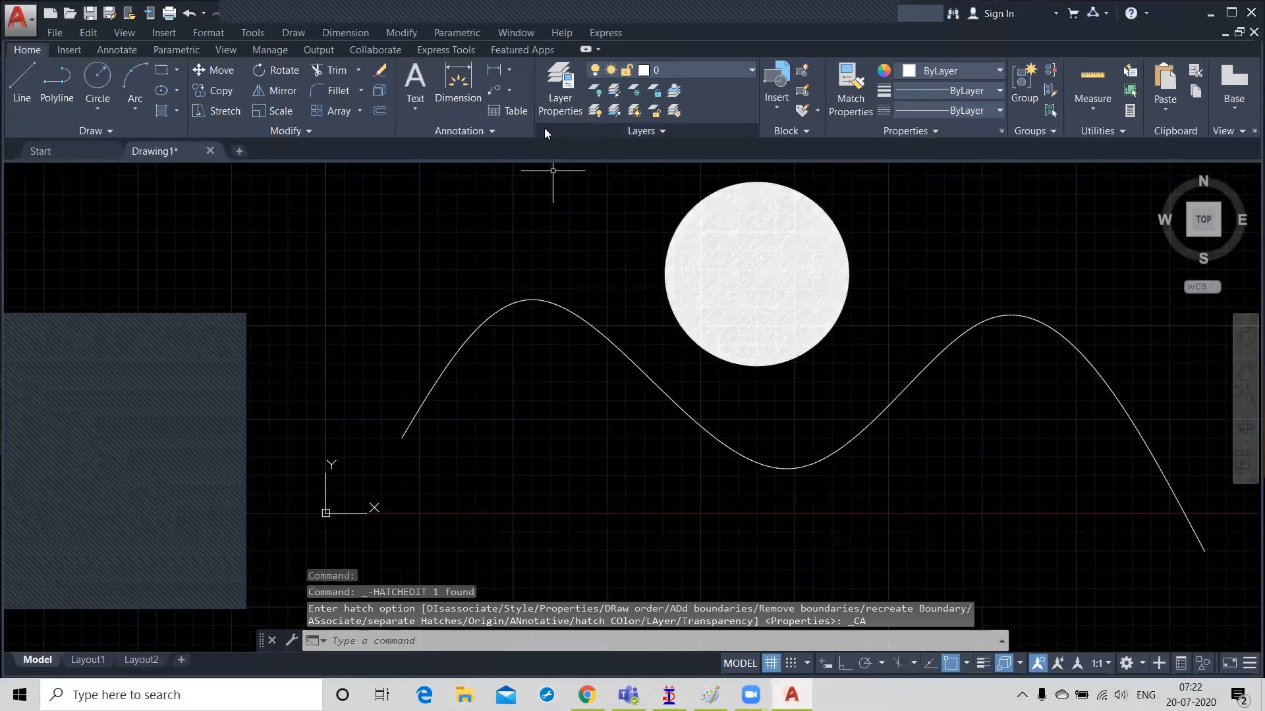
Step: Draw a small circle in the empty area up and to the left of the spline's first crest
left_click(320, 131)
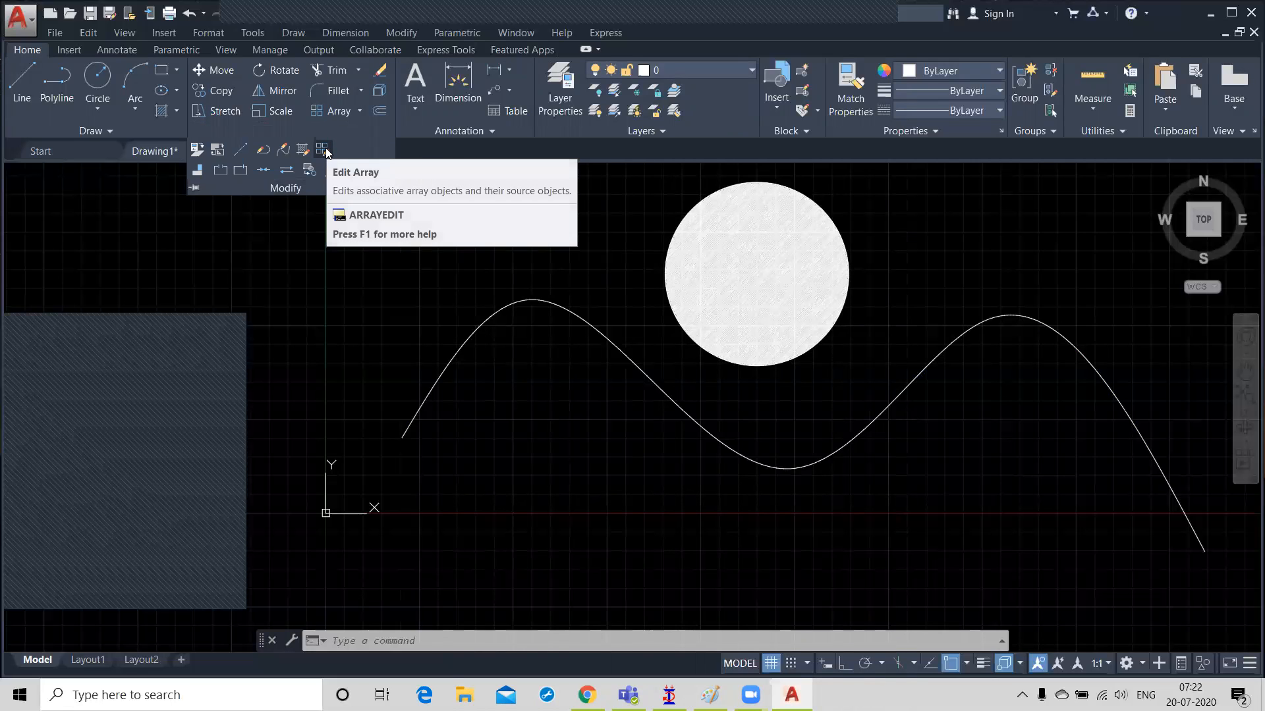
left_click(317, 232)
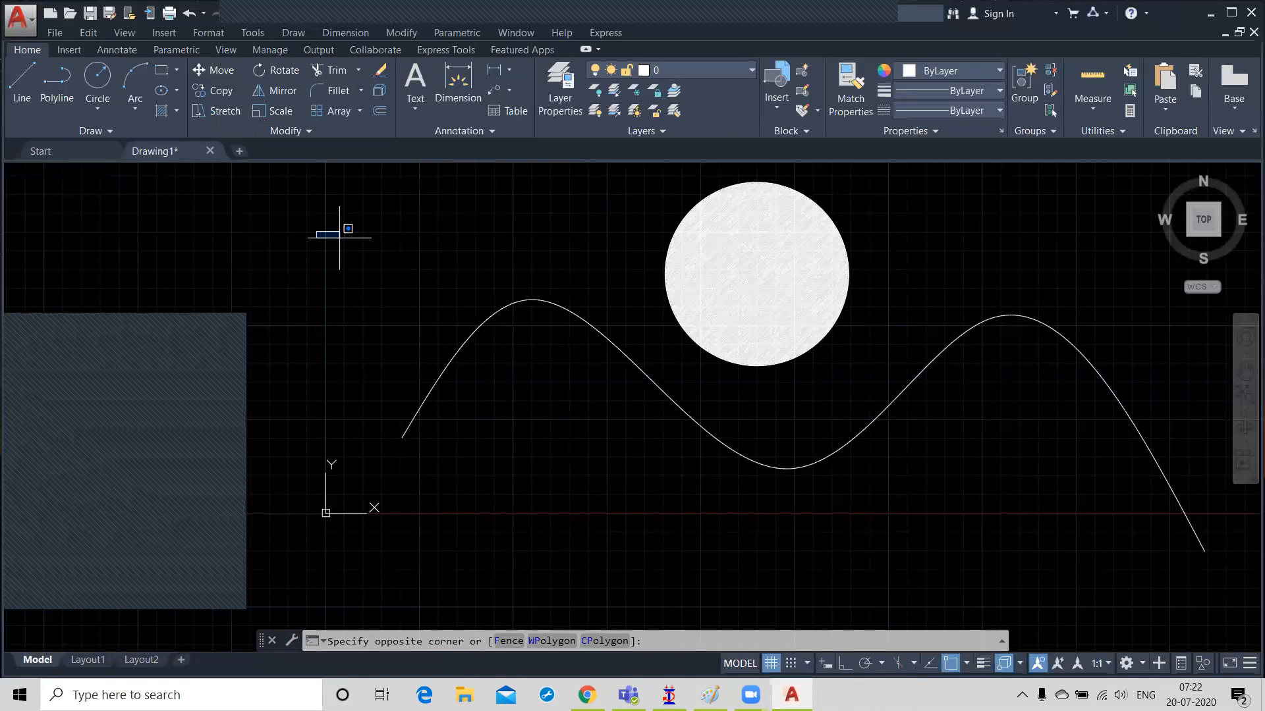
left_click(90, 99)
left_click(262, 248)
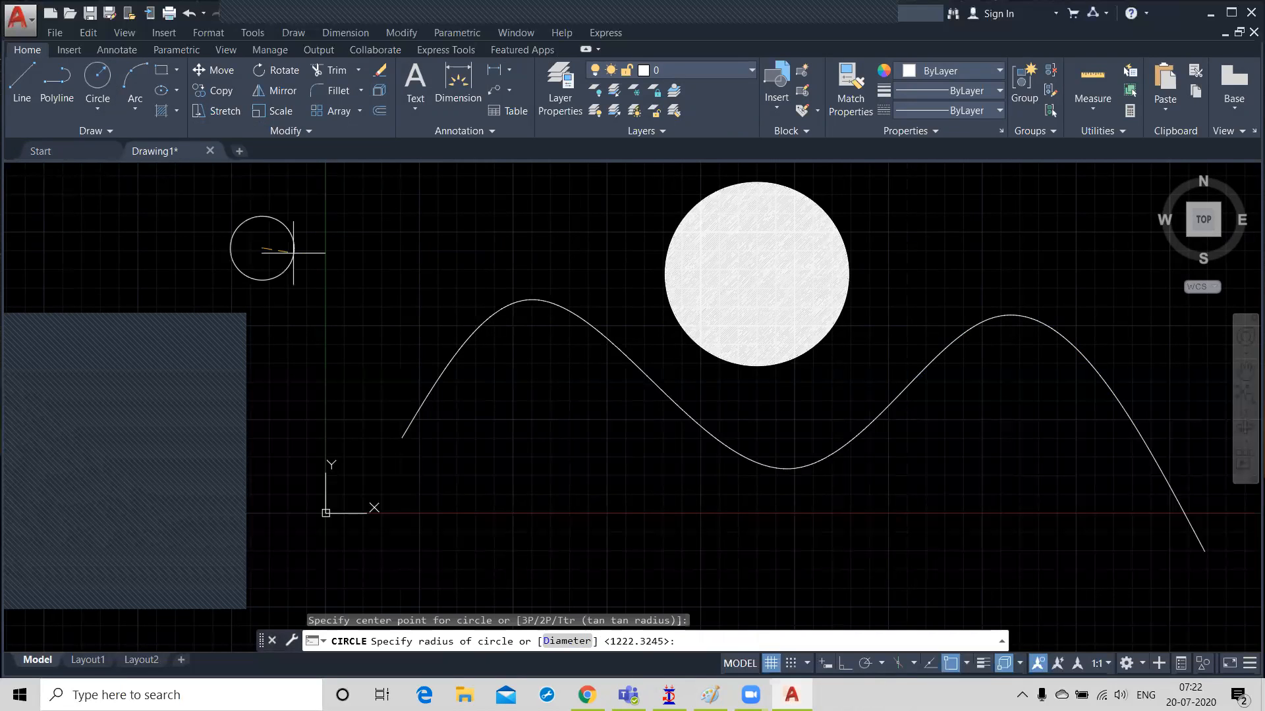
Step: Create an associative rectangular array of the small circle with 4 columns and 3 rows
left_click(360, 112)
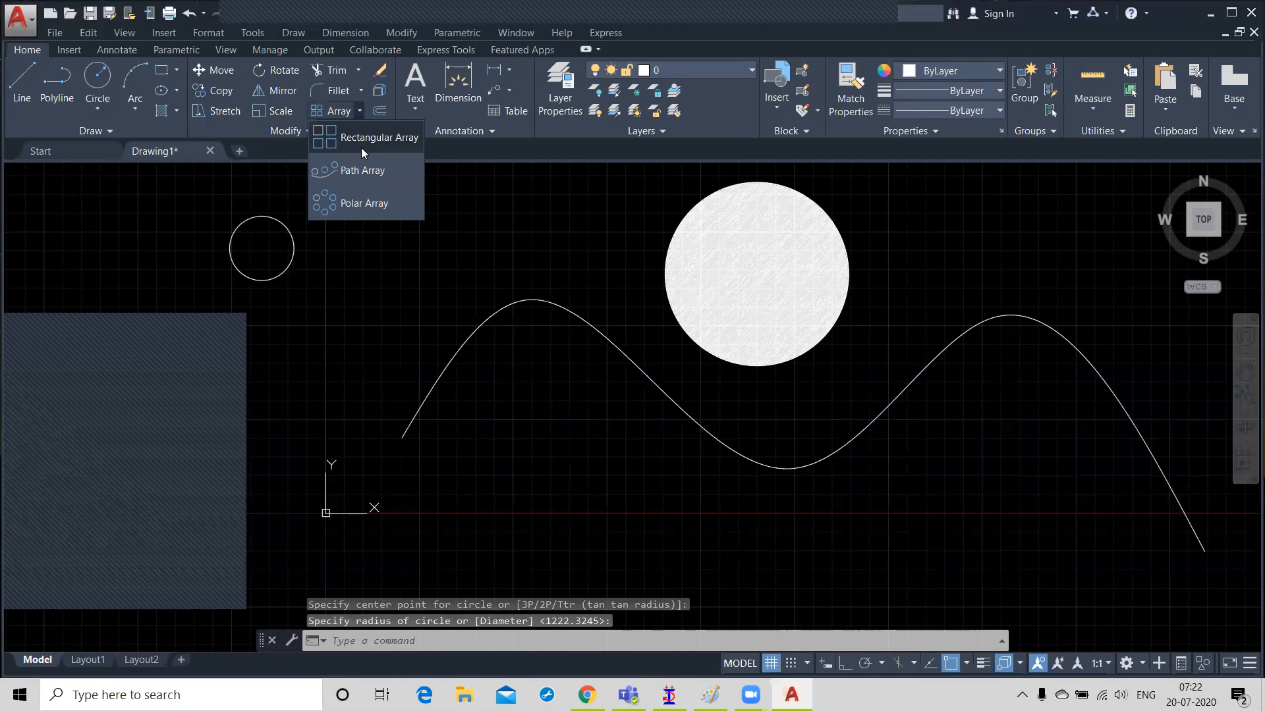
left_click(361, 142)
left_click(283, 224)
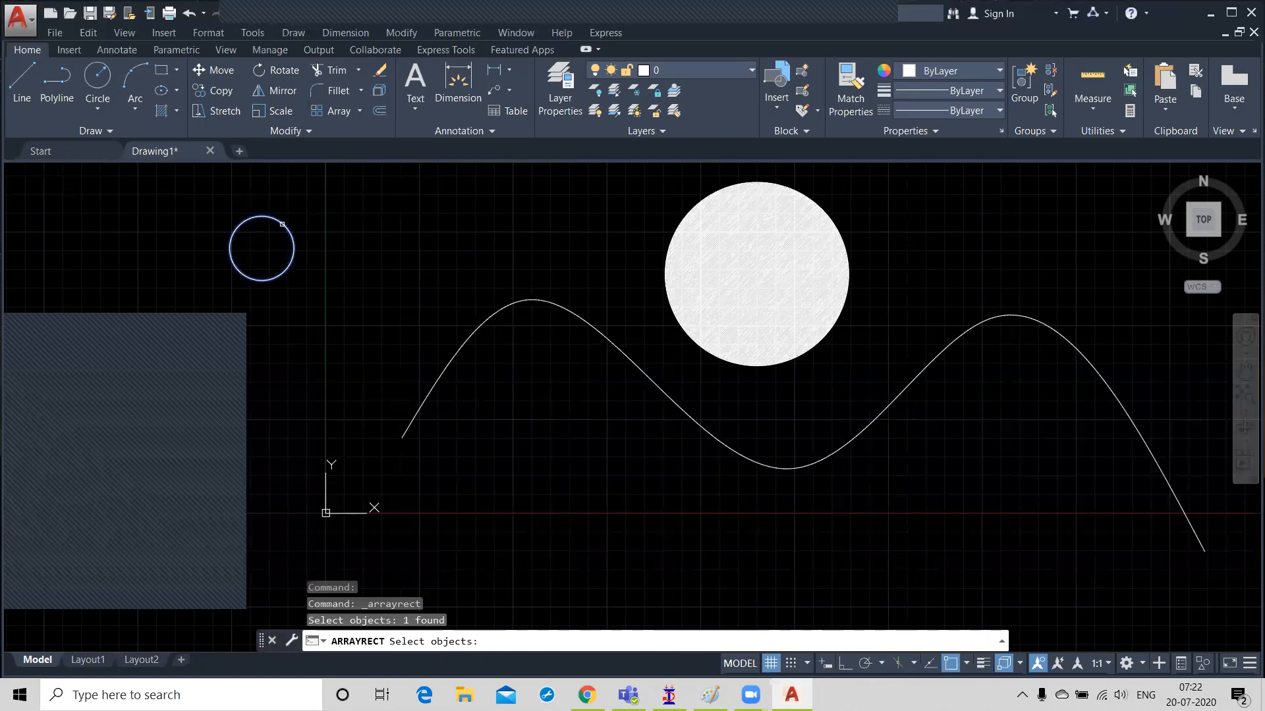
key("Return")
scroll(363, 242, "down", 2)
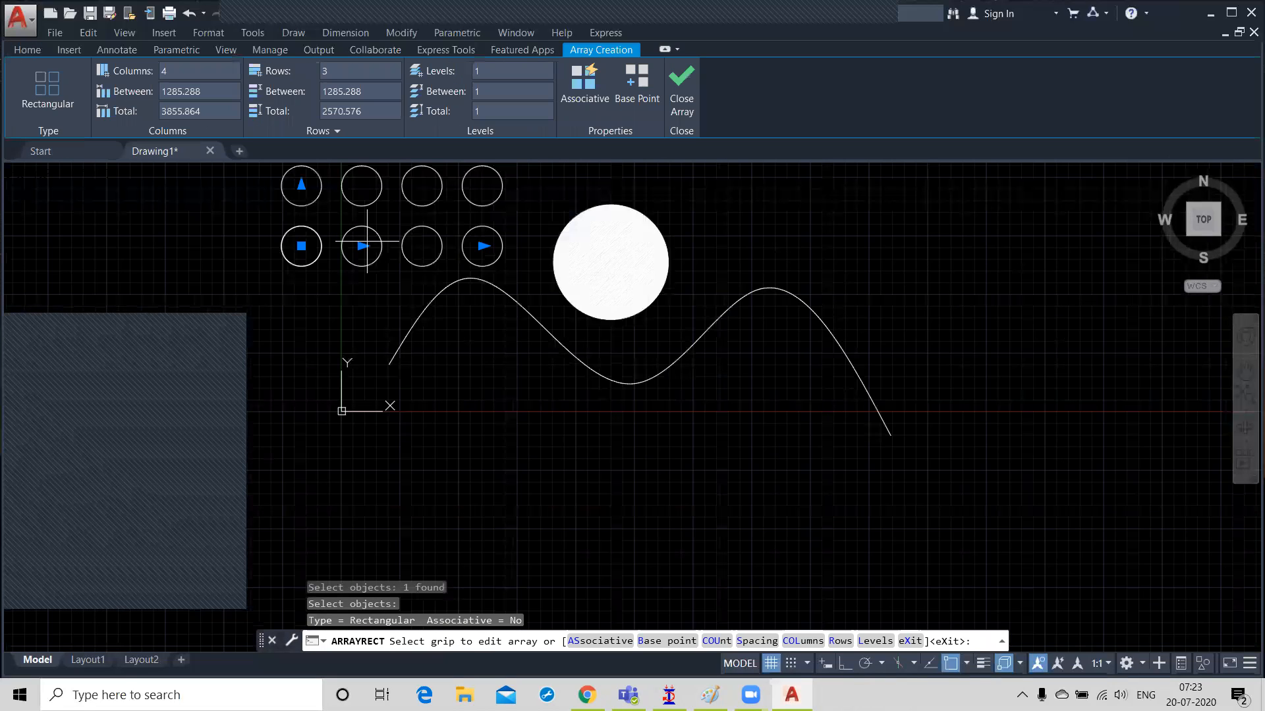
left_click(584, 86)
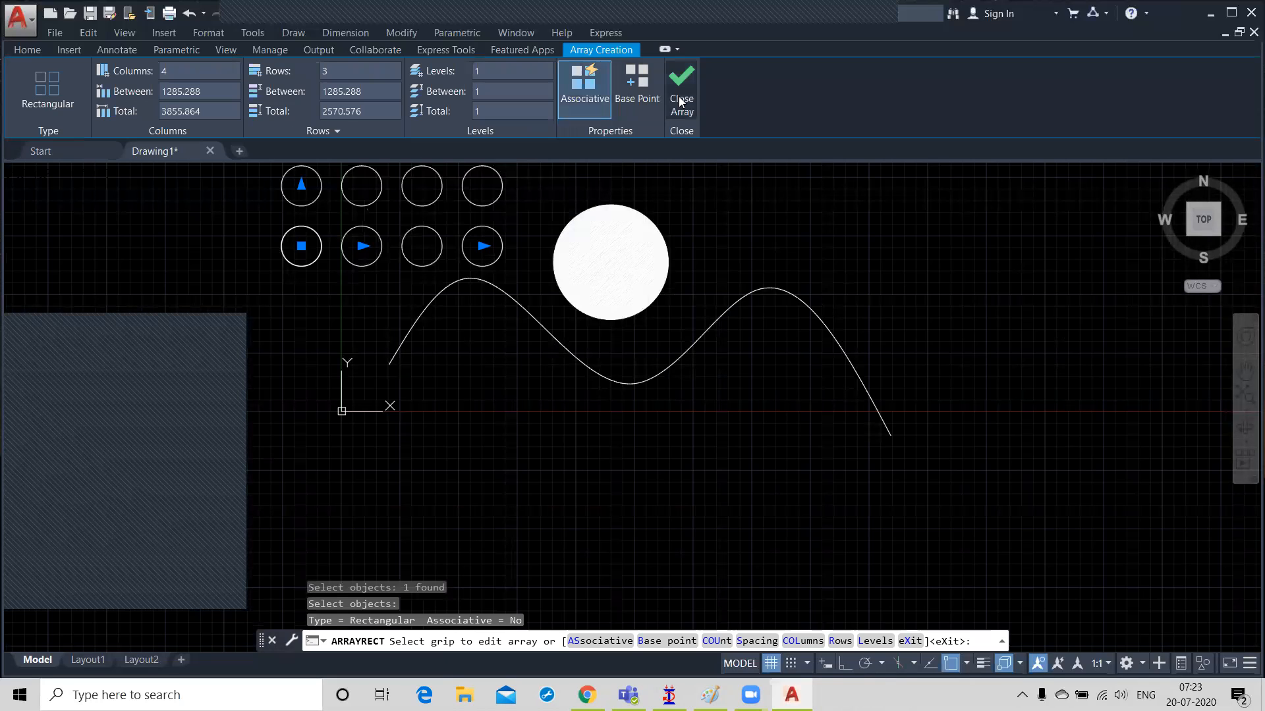
left_click(674, 104)
Step: Select the circle array, review its column and spacing settings in the array editor, and close the editor
middle_click_drag(466, 274, 481, 356)
left_click(521, 262)
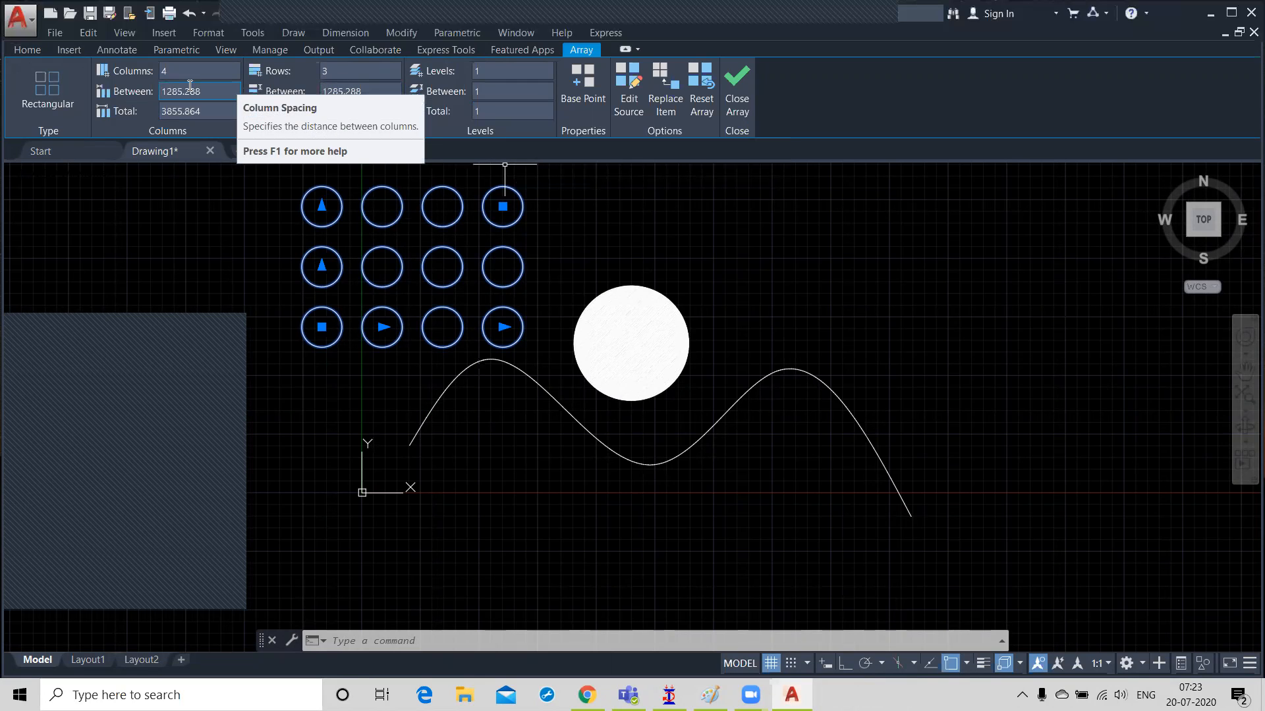
left_click(737, 95)
Step: Run Edit Array on the circle array to review its options, and exit without changing anything
left_click(322, 128)
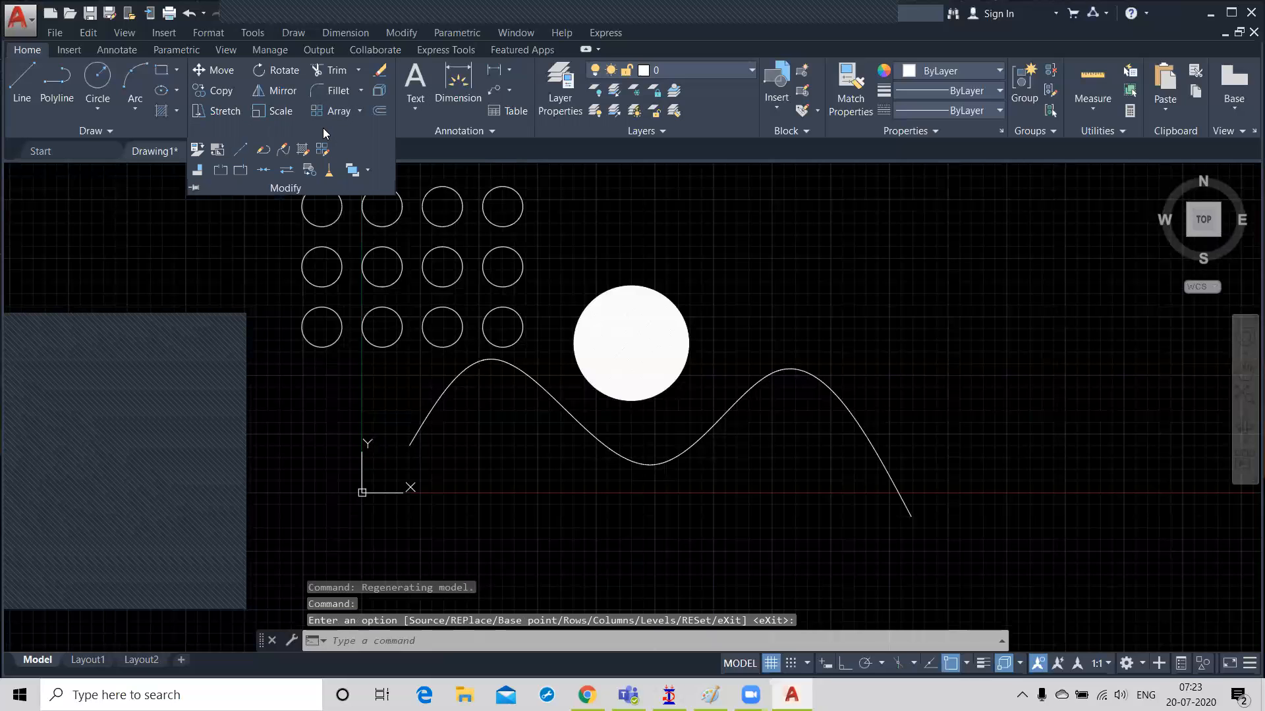
left_click(323, 150)
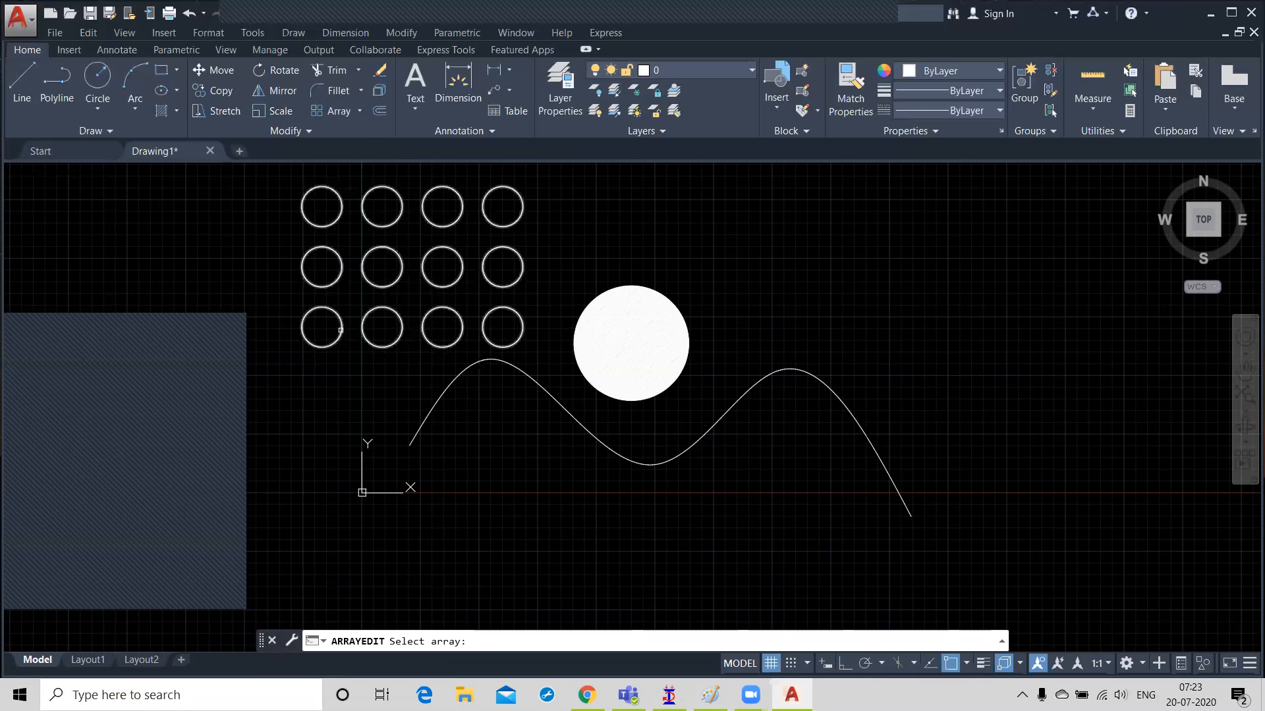
left_click(340, 326)
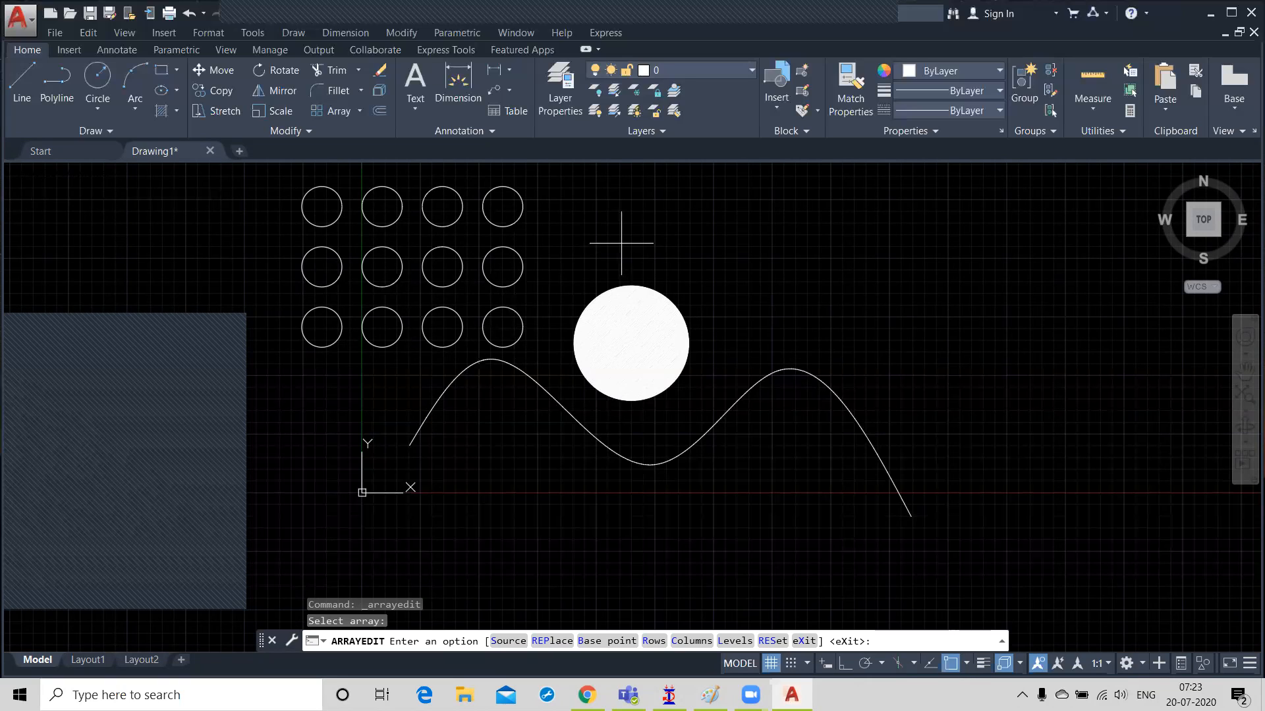
right_click(657, 227)
left_click(675, 235)
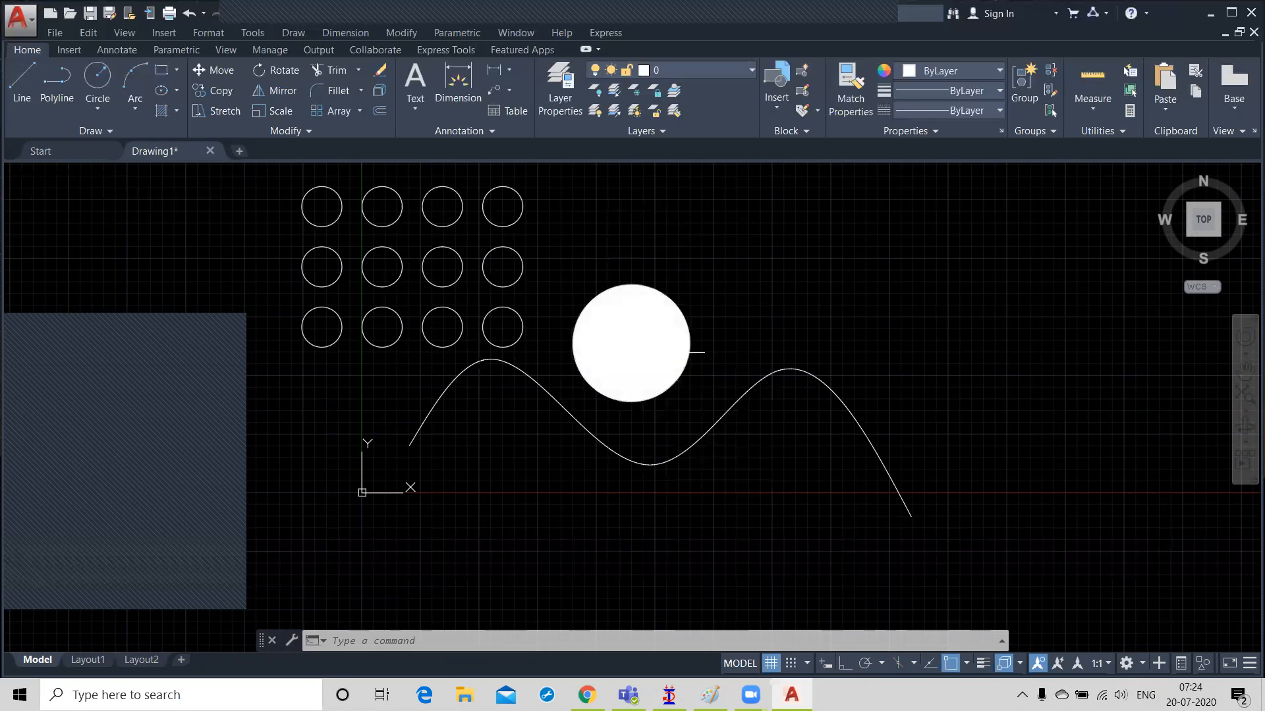
Step: Open the large circle's hatch in Hatch Edit and choose the STARS pattern from the Other Predefined patterns
middle_click_drag(687, 263, 841, 282)
scroll(630, 220, "up", 2)
scroll(755, 224, "down", 2)
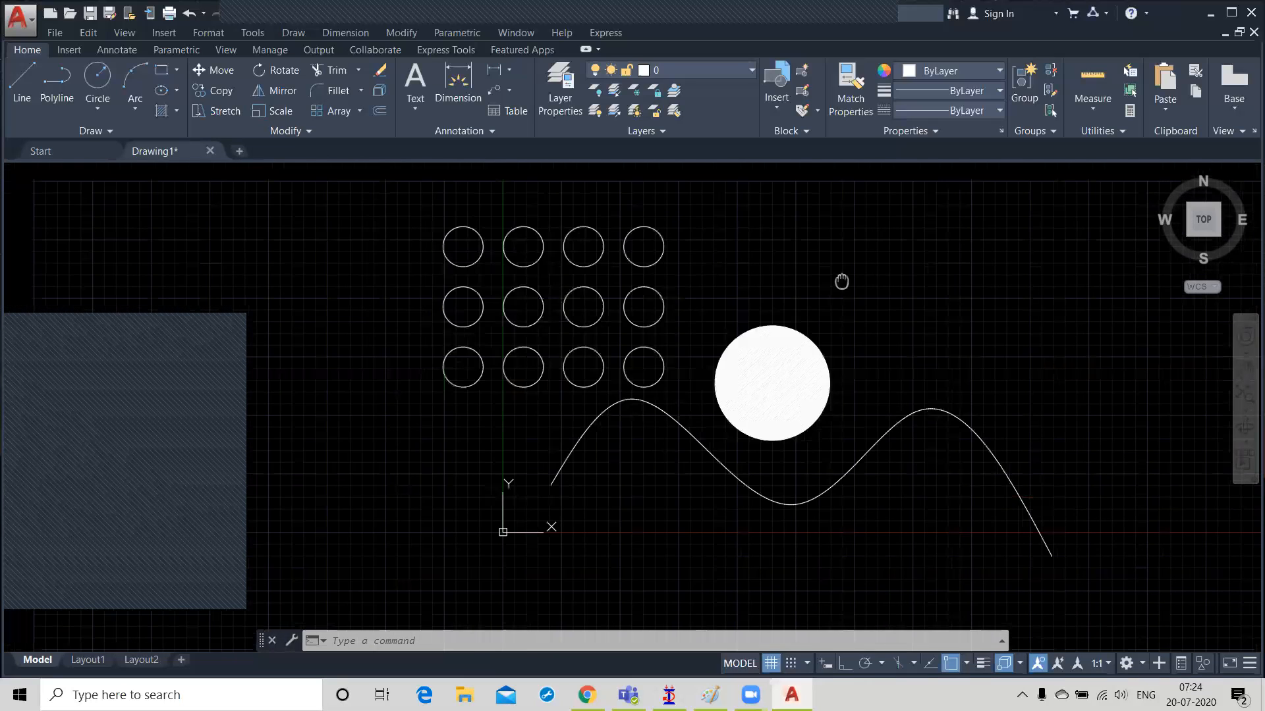
left_click(324, 129)
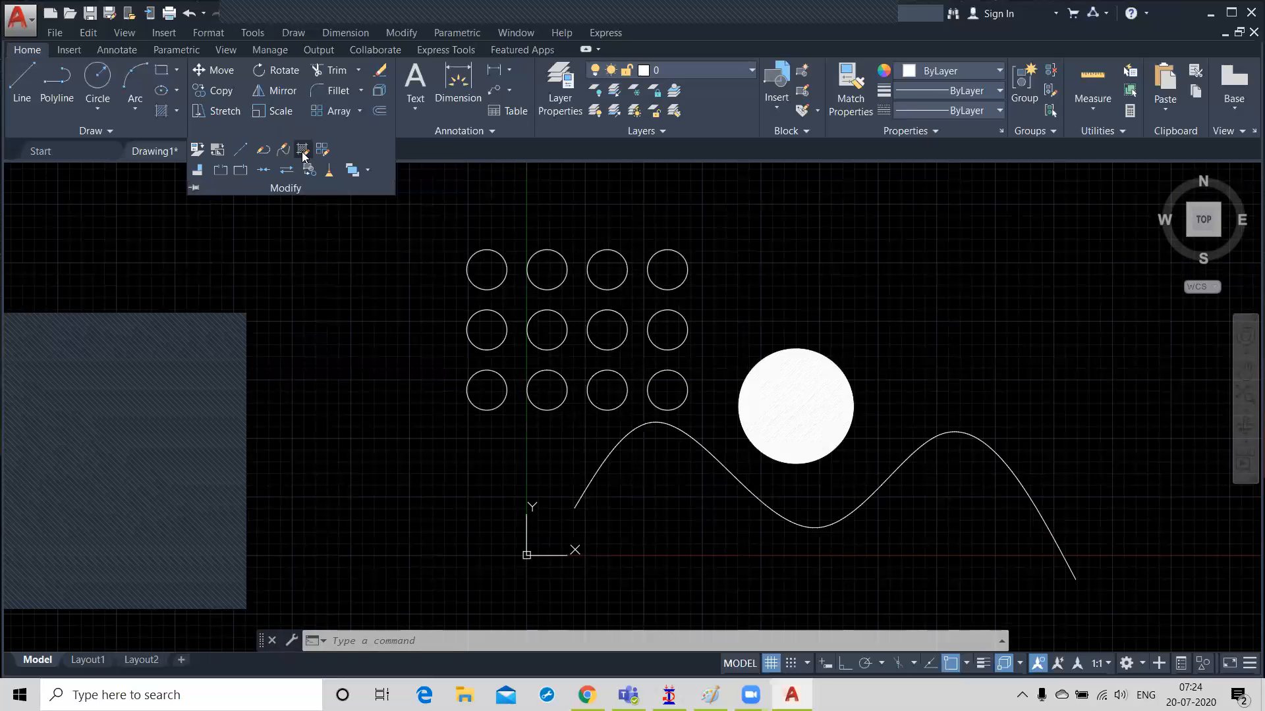
left_click(303, 154)
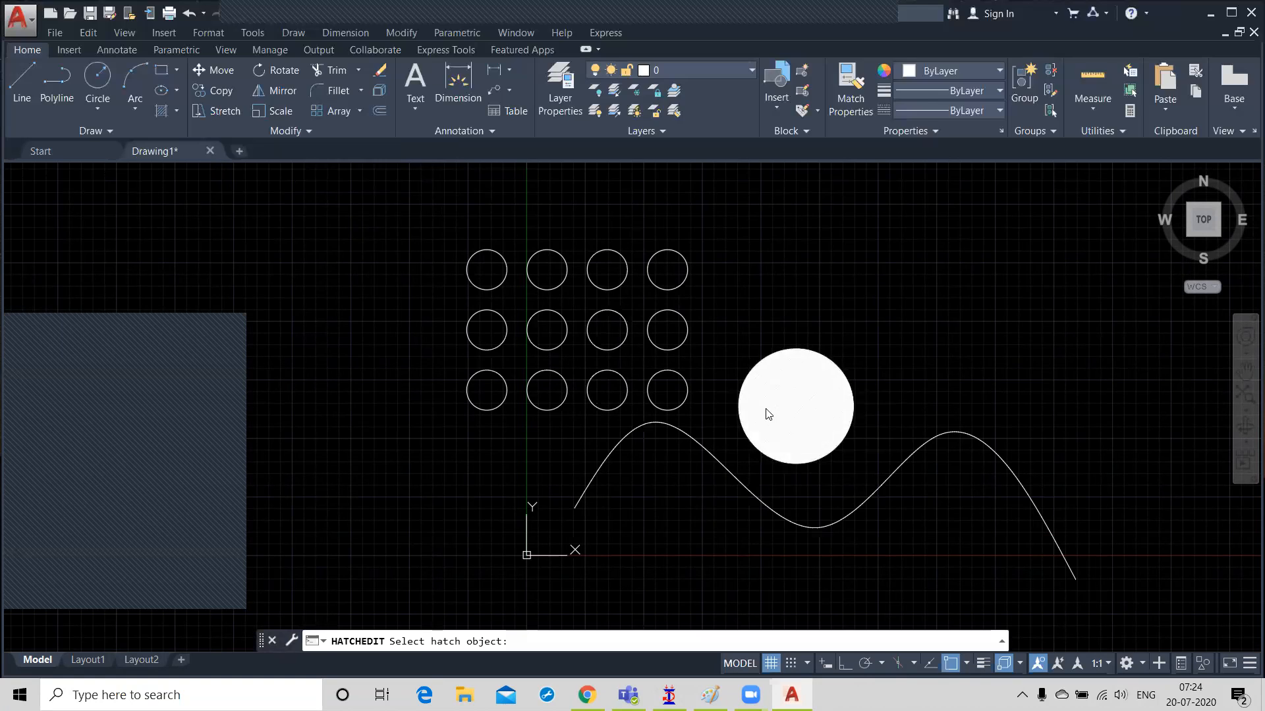
left_click(765, 409)
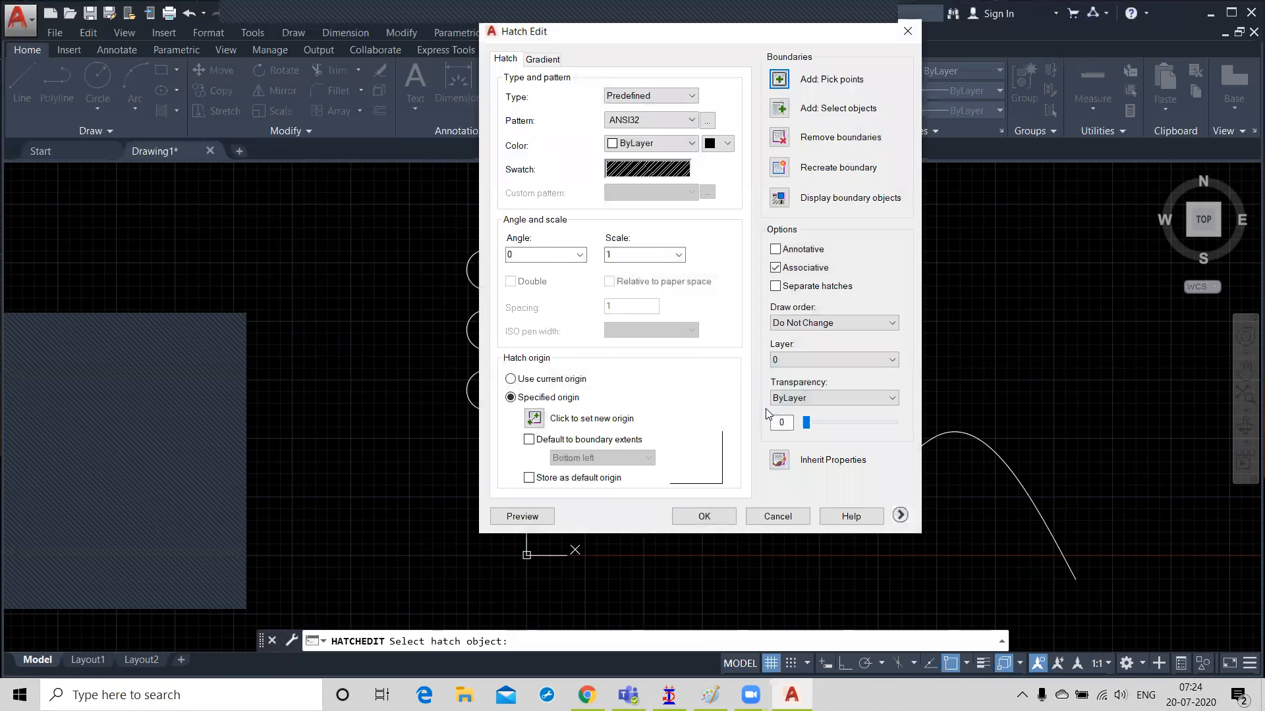
left_click(707, 122)
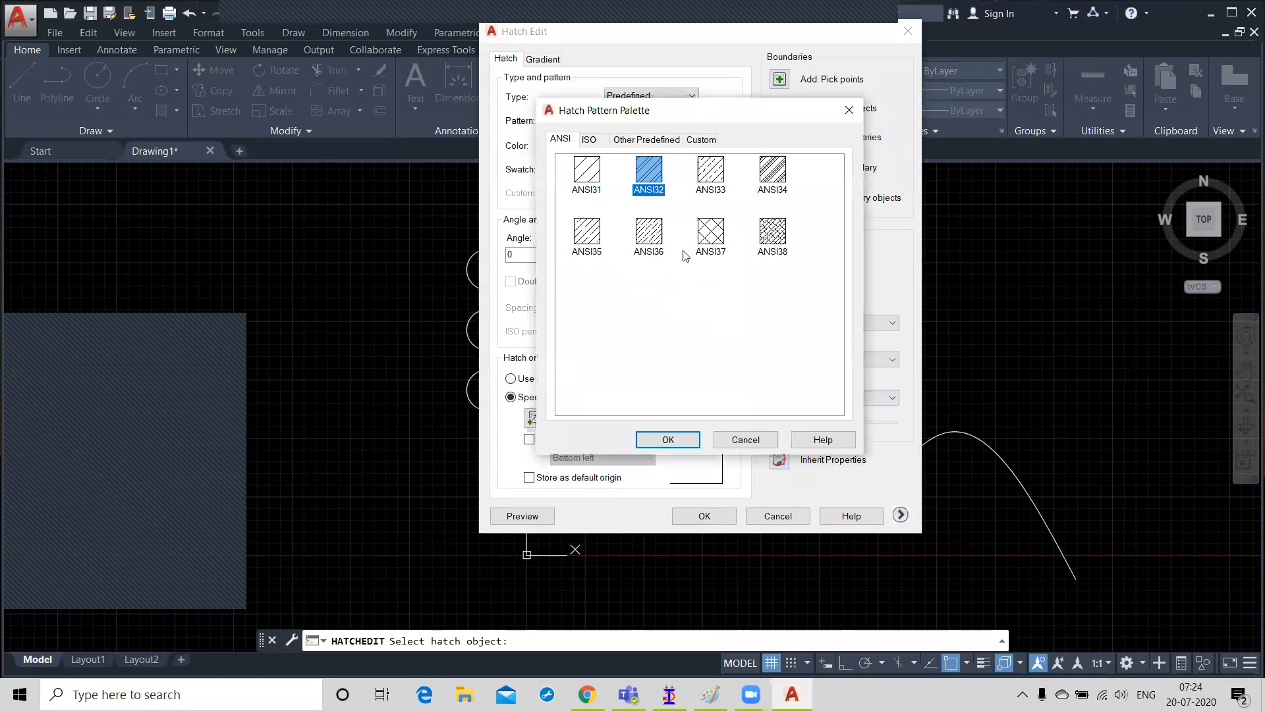
left_click(646, 140)
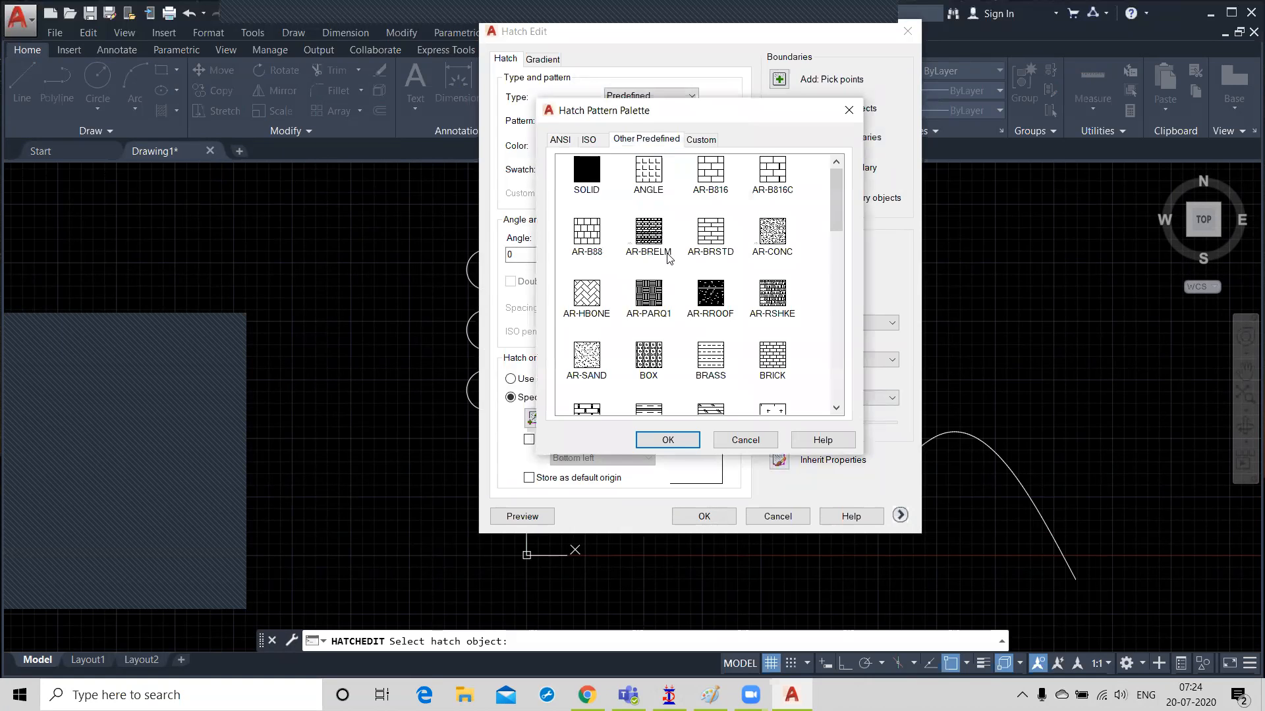
scroll(667, 257, "down", 10)
scroll(666, 259, "down", 1)
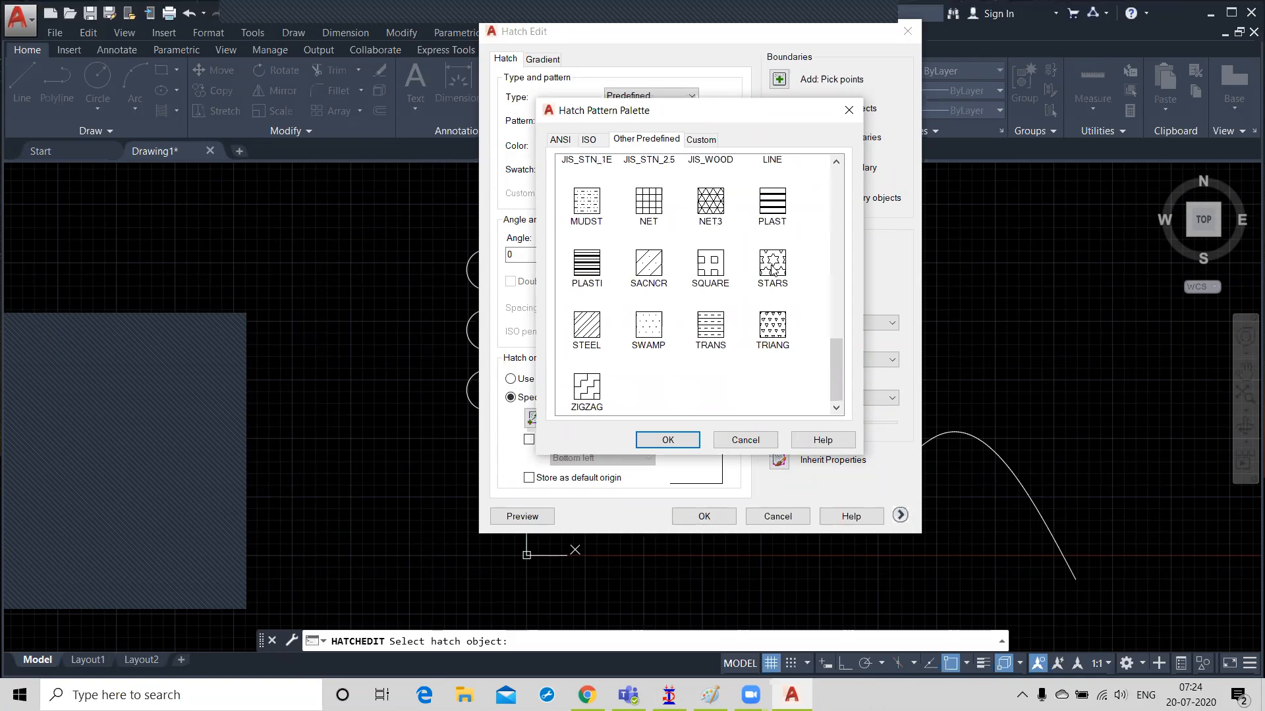
left_click(773, 267)
left_click(668, 440)
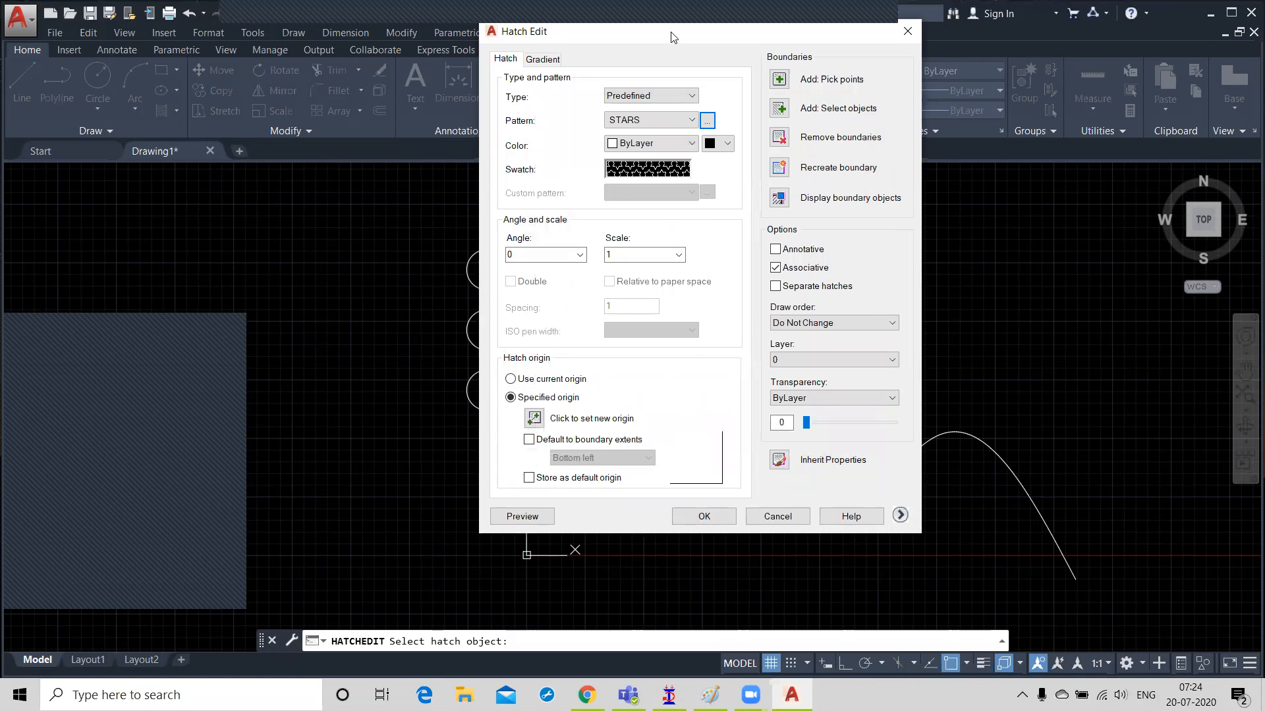
Step: Set the STARS hatch scale to 10 and apply the change to the circle
left_click_drag(691, 34, 385, 104)
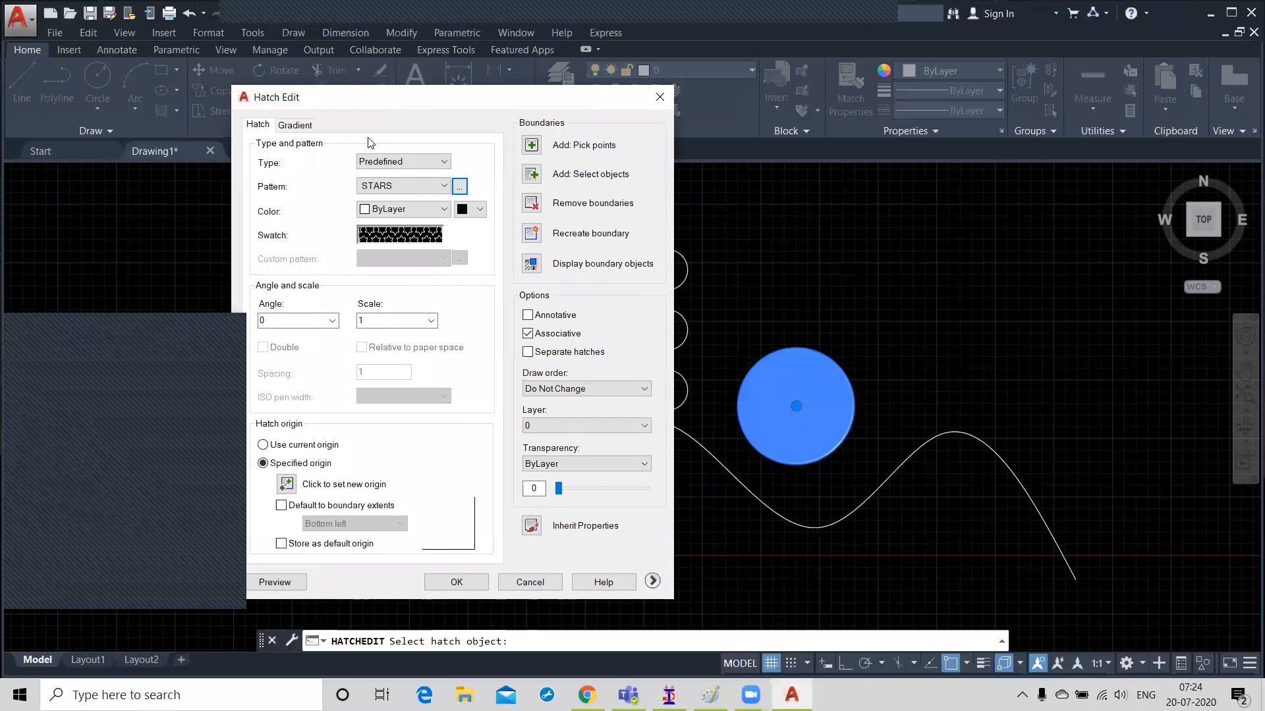
left_click(431, 321)
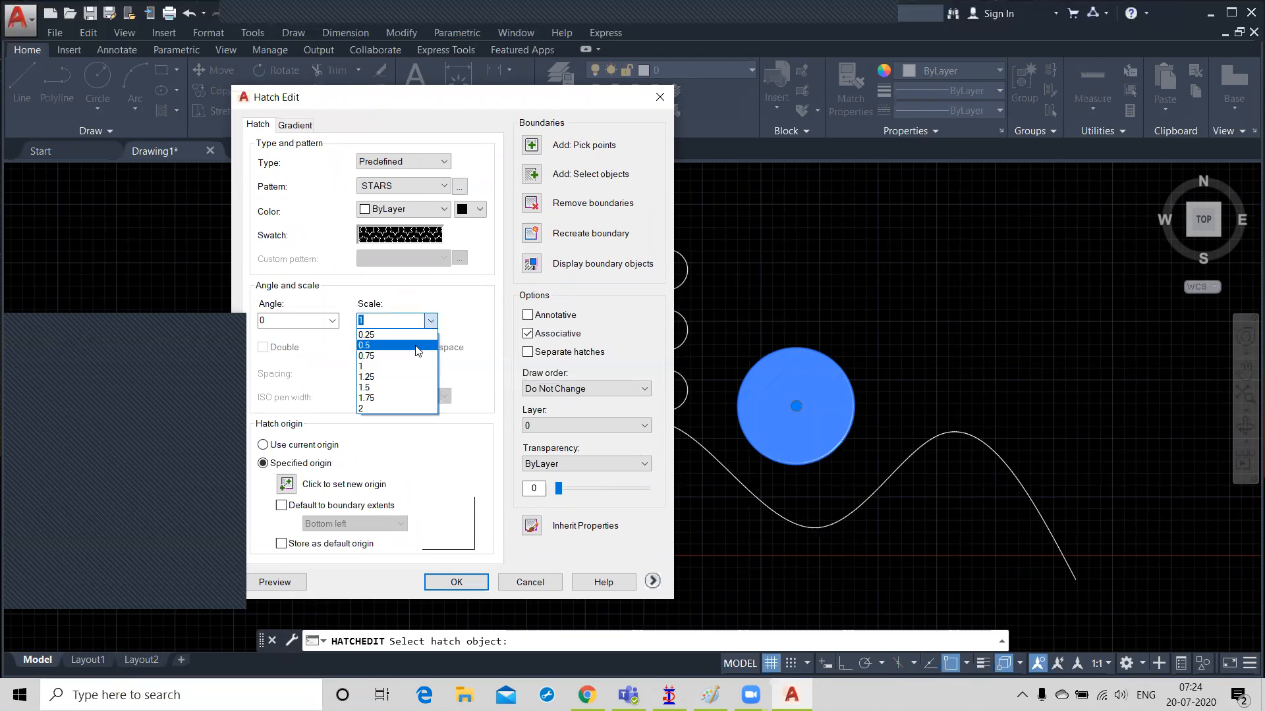
left_click(391, 409)
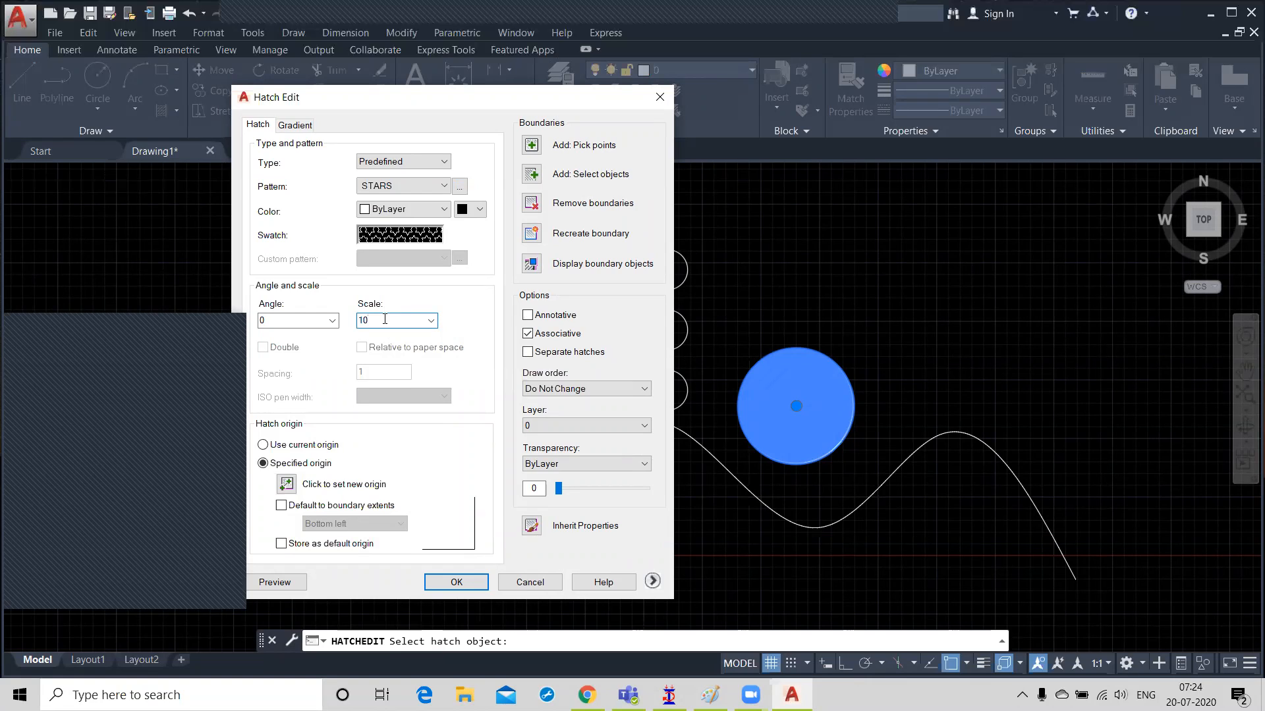
left_click(289, 320)
left_click(486, 586)
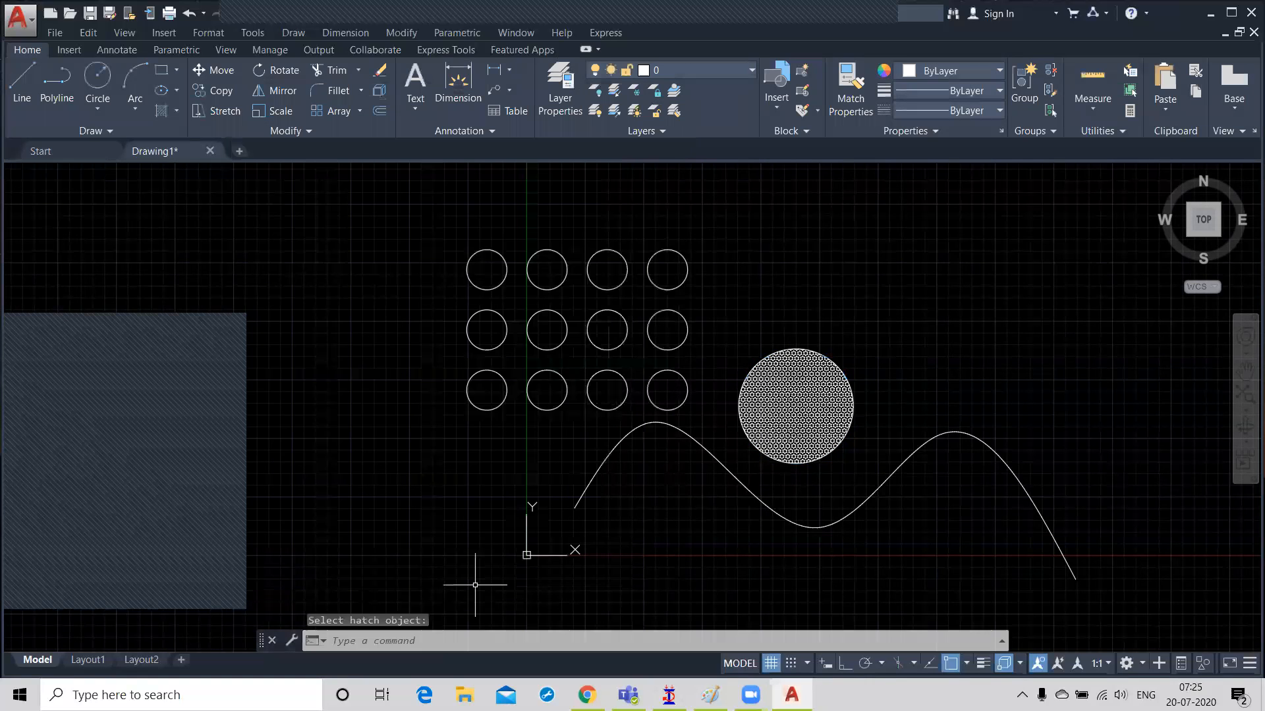
Step: Inspect the star hatch up close, check its properties in the Hatch Editor, and close the editor
scroll(766, 451, "up", 6)
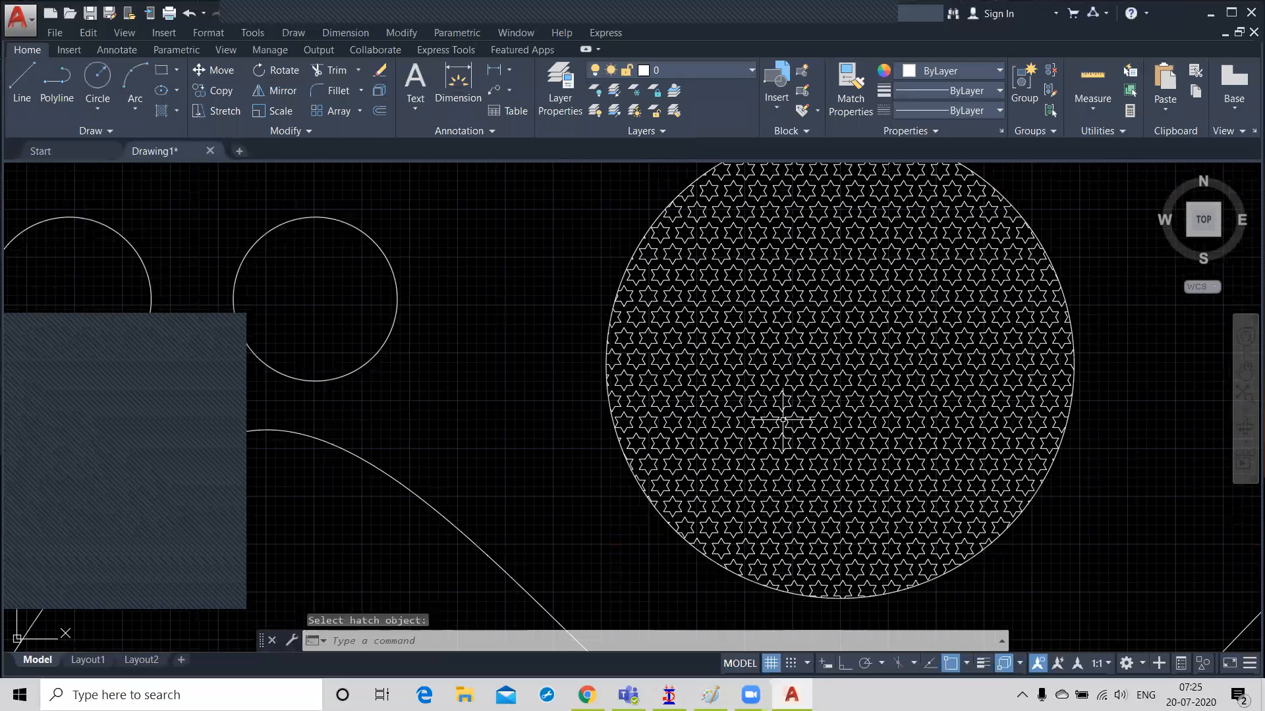
scroll(805, 320, "down", 3)
scroll(805, 319, "down", 2)
left_click(804, 320)
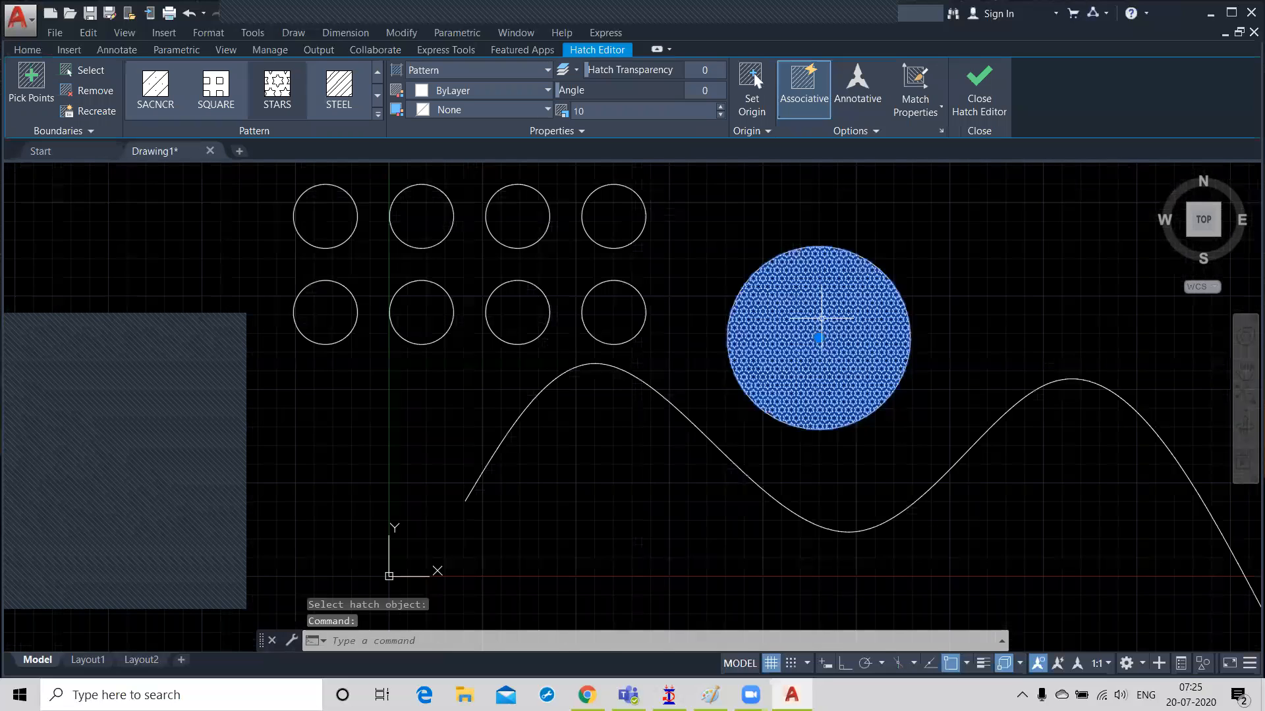
left_click(990, 87)
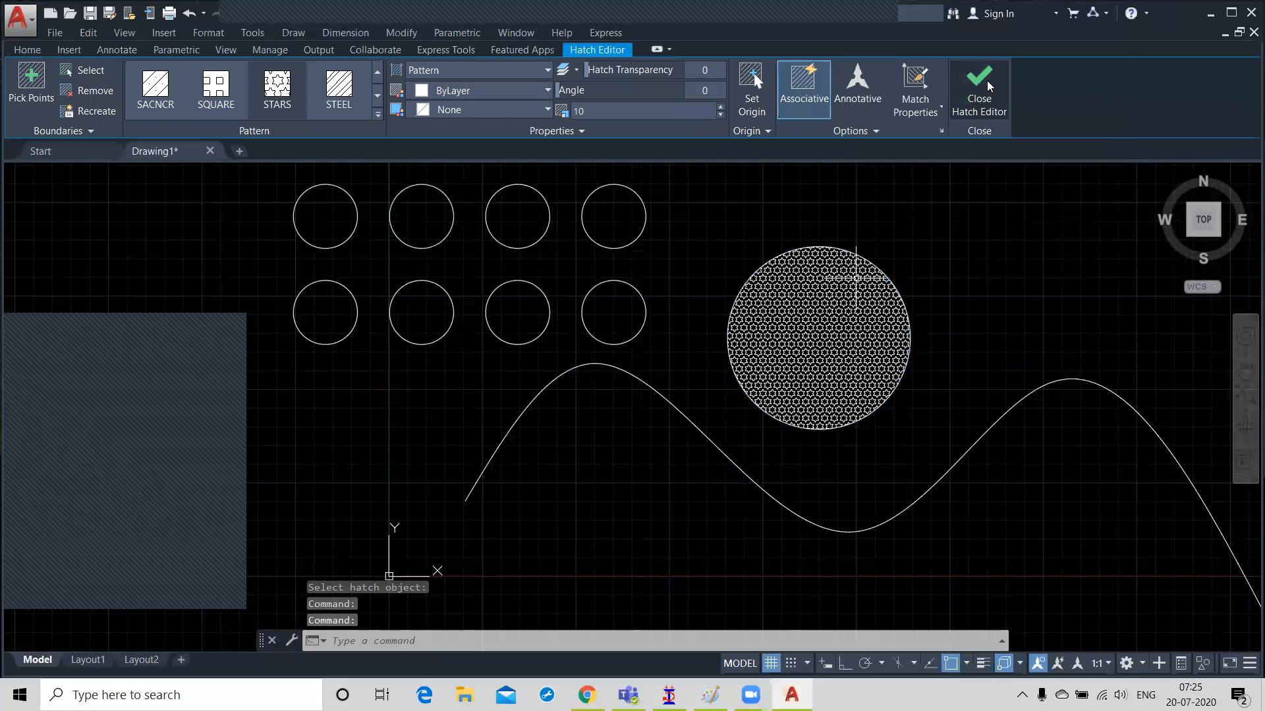
Step: Open the star hatch in the Hatch Edit dialog again and check the available layer choices
left_click(308, 130)
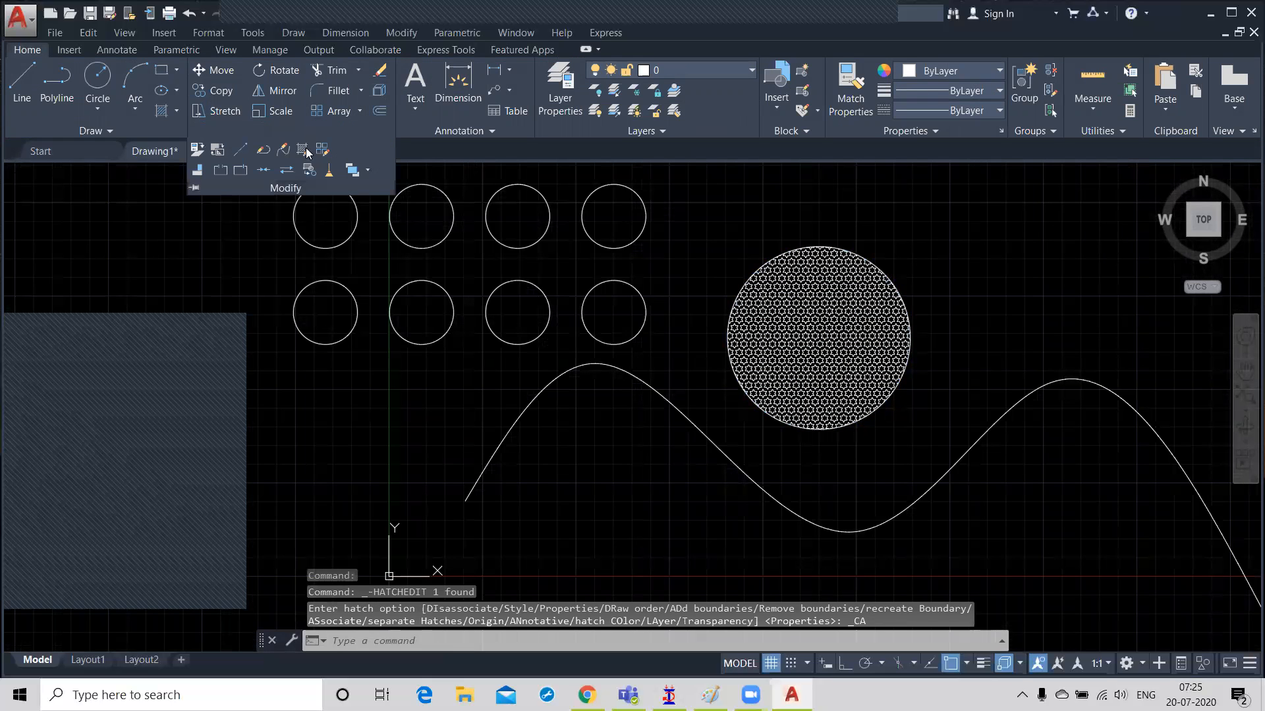
left_click(303, 149)
left_click(808, 326)
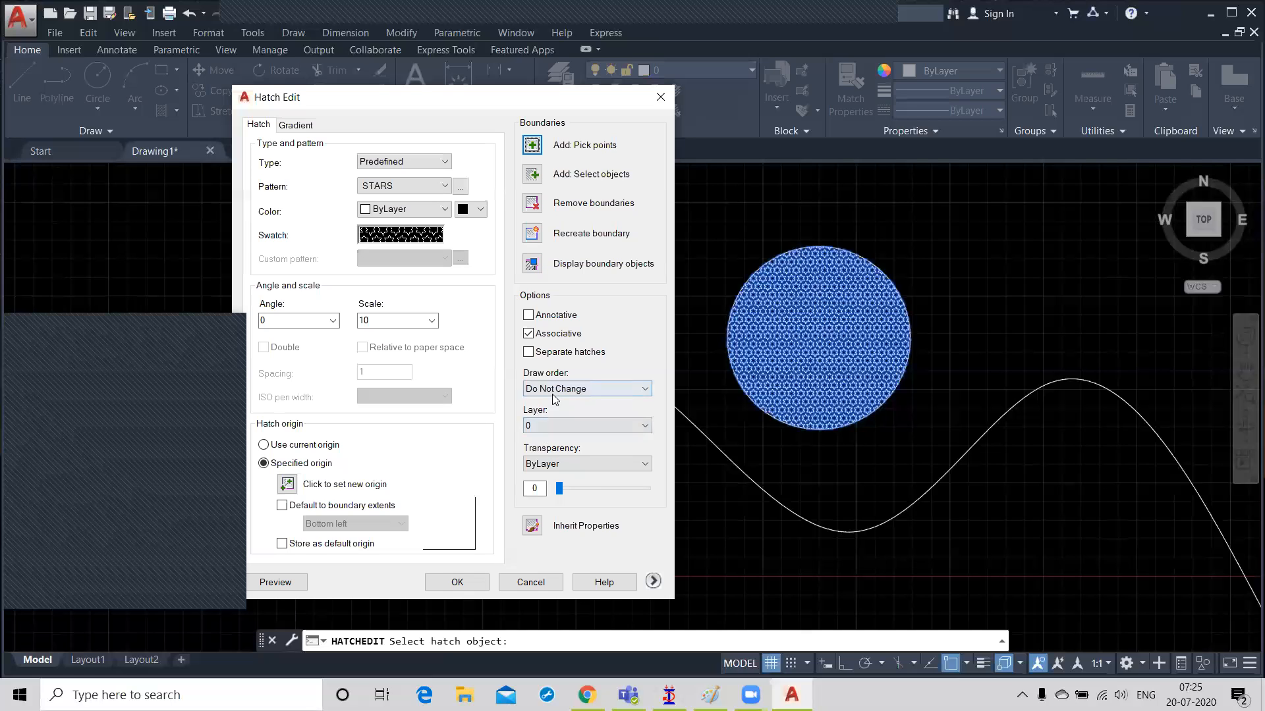
left_click(555, 425)
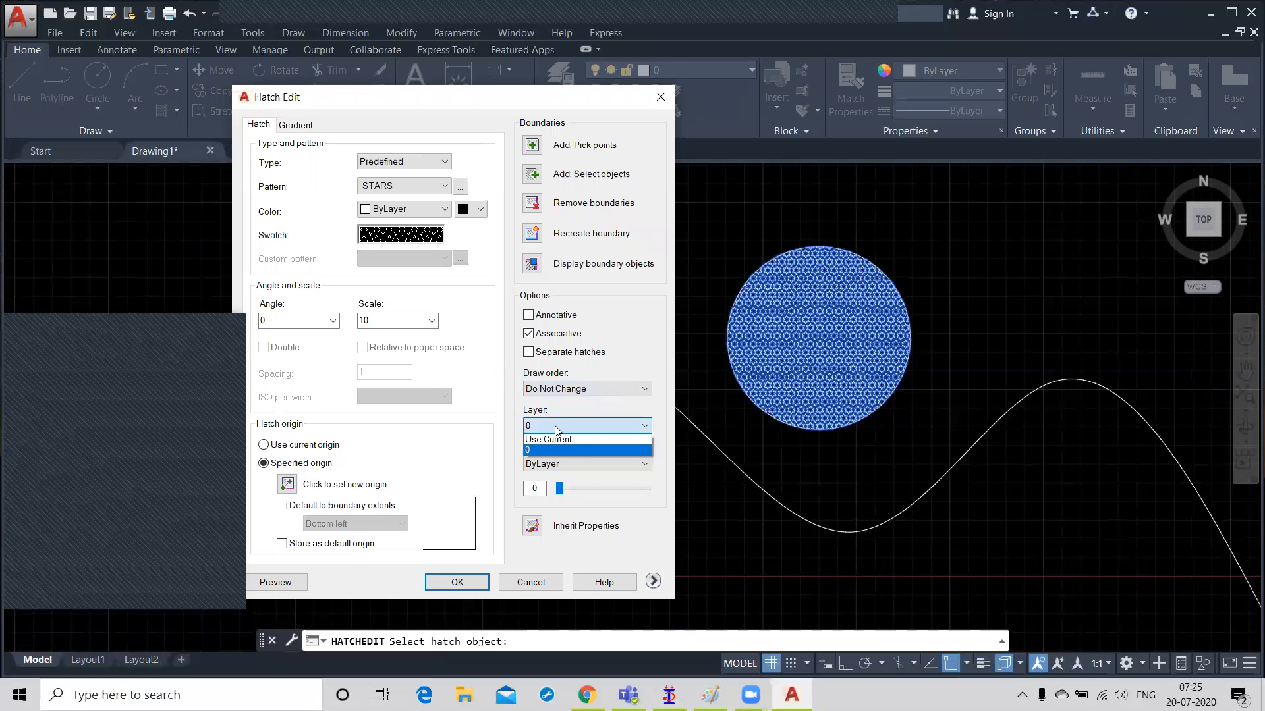
left_click(555, 426)
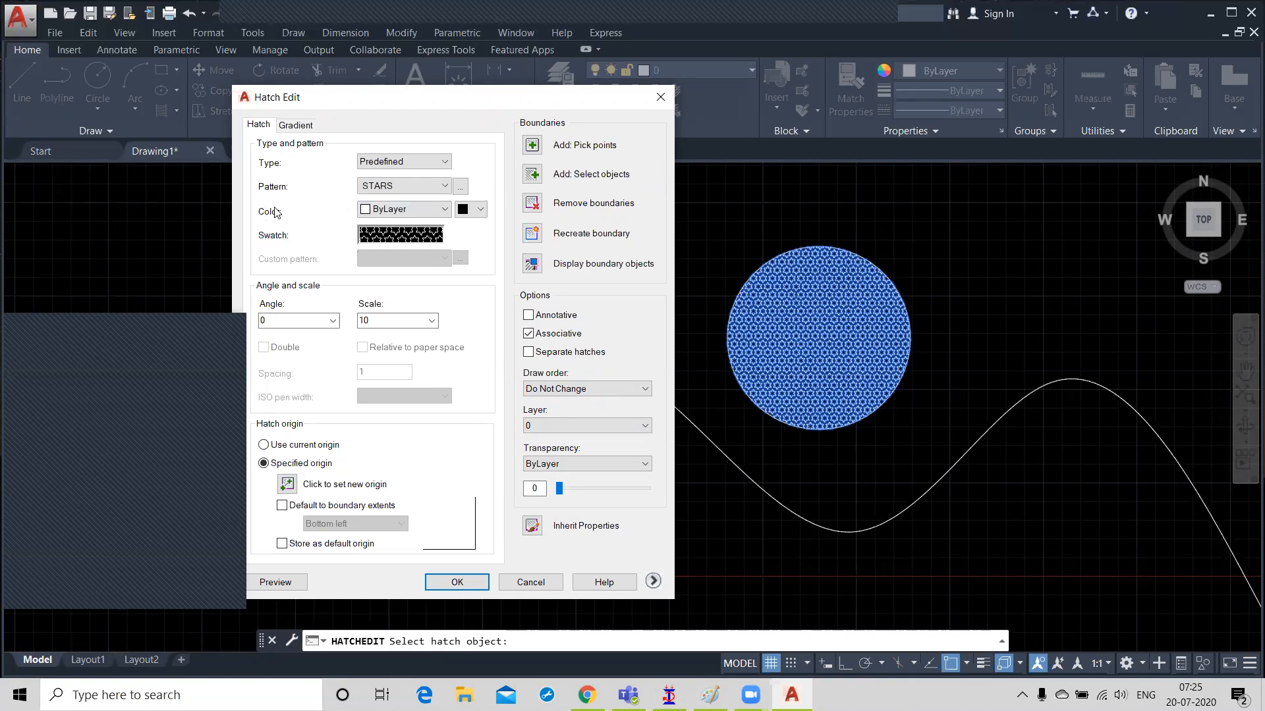
Step: Set the hatch color to Red and apply it to the circle's hatch
left_click(429, 215)
left_click(402, 255)
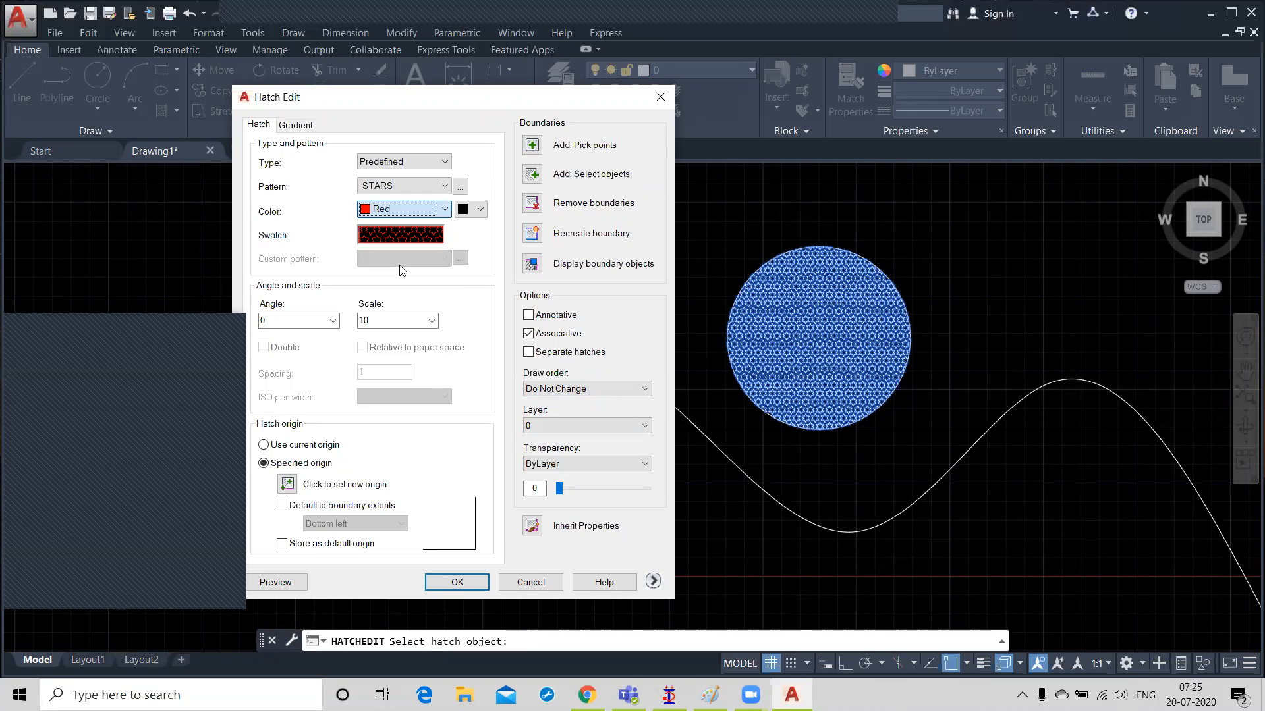
left_click(456, 583)
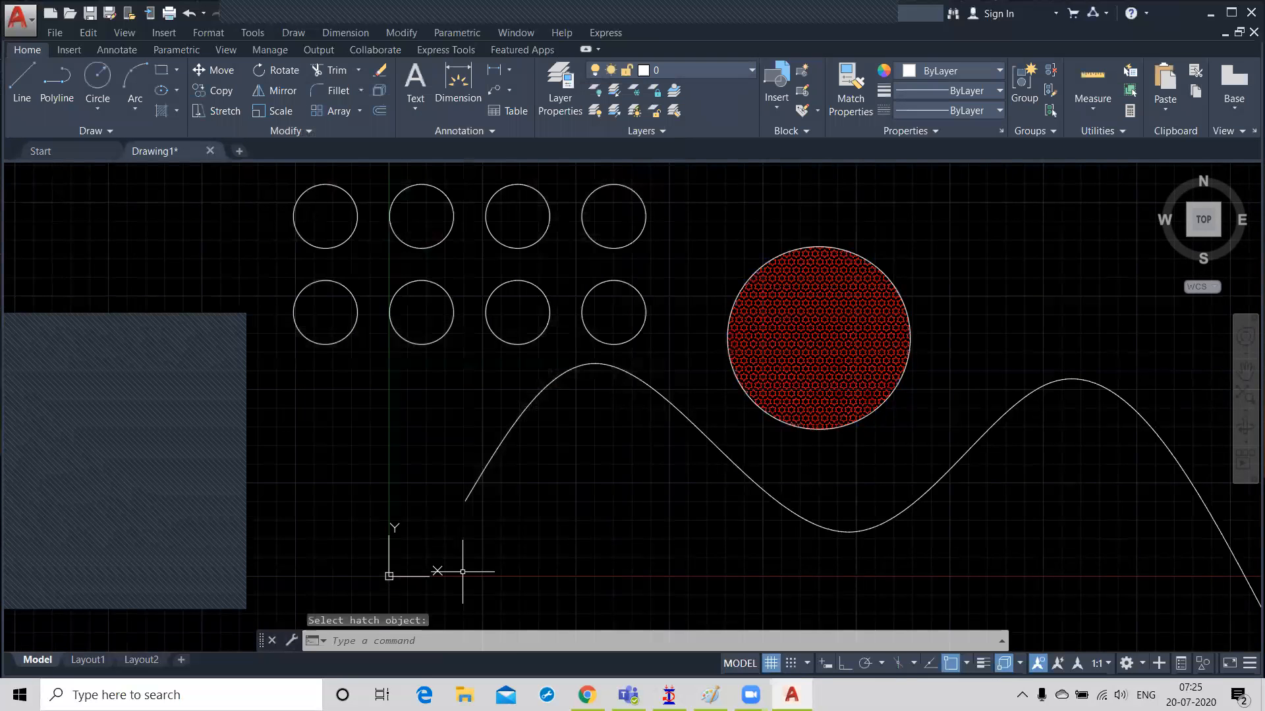
scroll(488, 445, "down", 2)
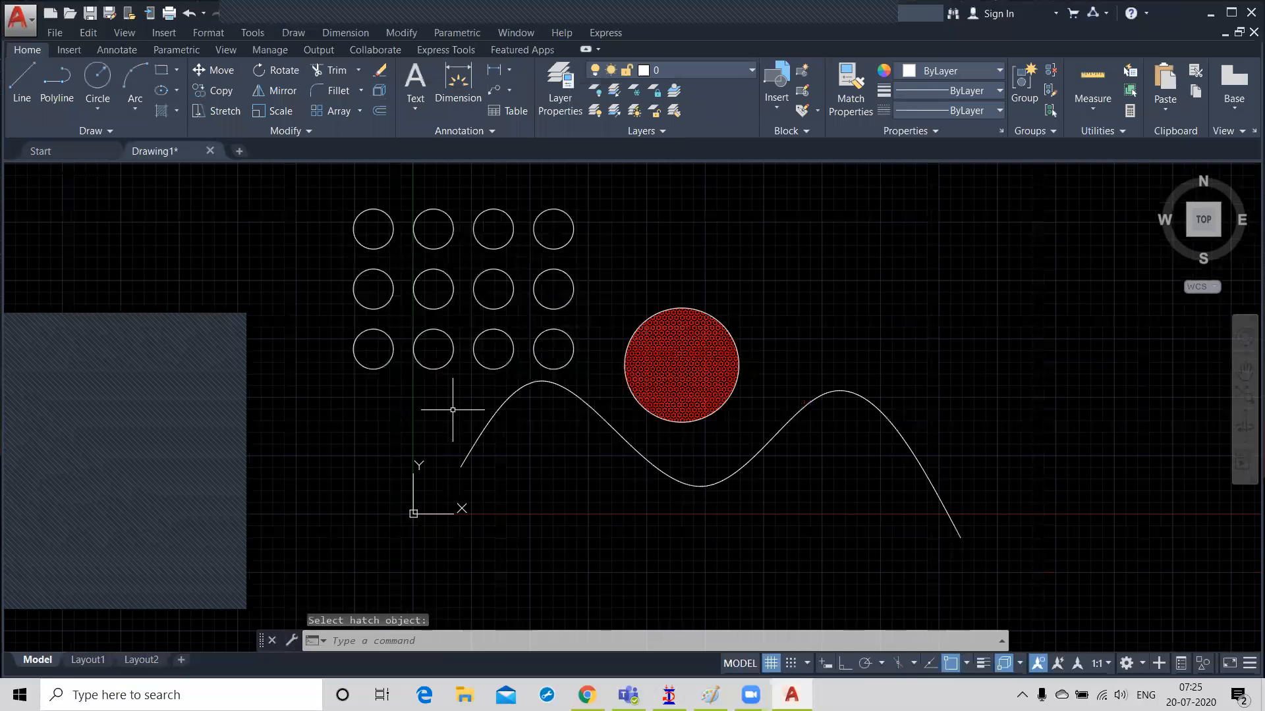
middle_click_drag(452, 415, 493, 484)
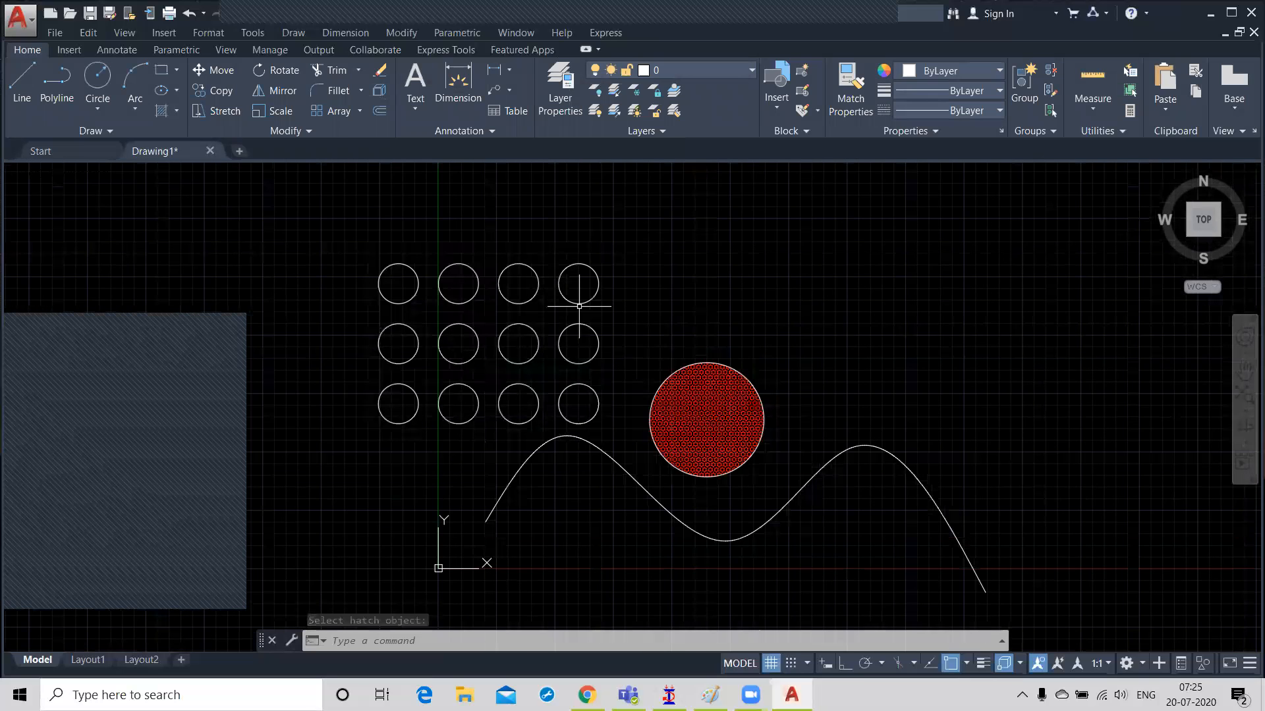
Step: Edit the circle array with ARRAYEDIT and set its number of rows to 5
left_click(579, 306)
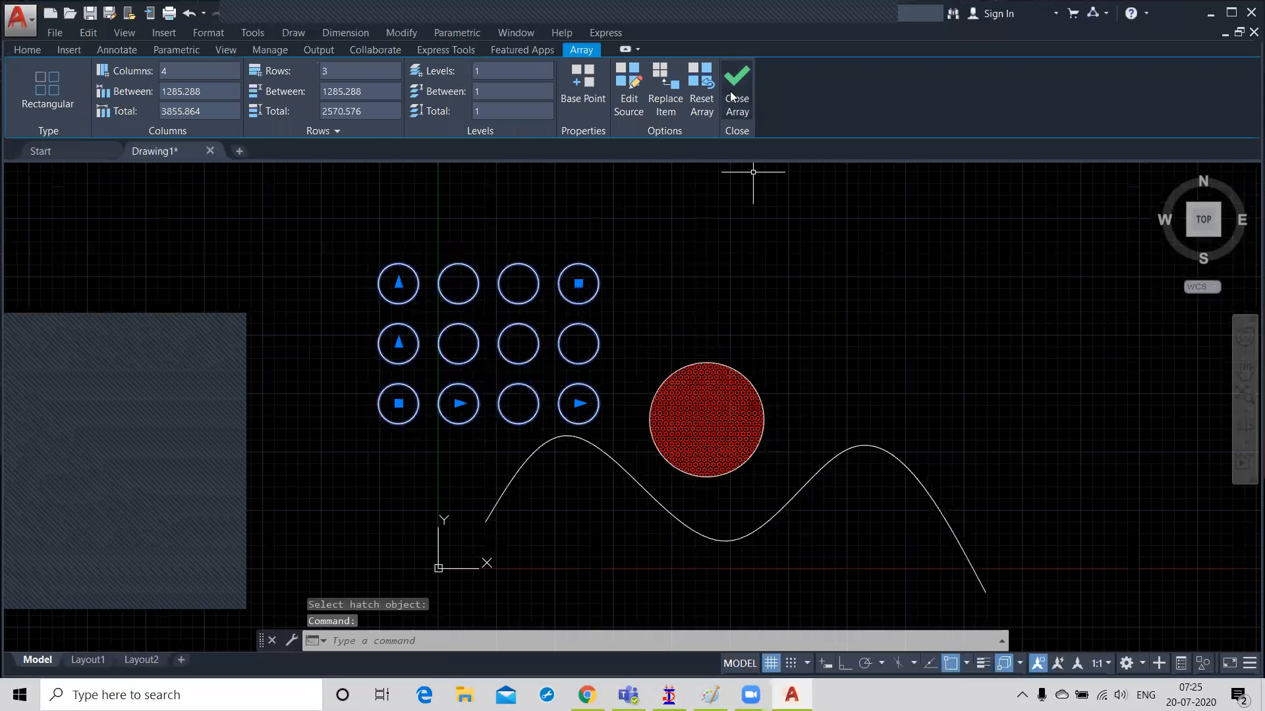
key("Return")
left_click(307, 131)
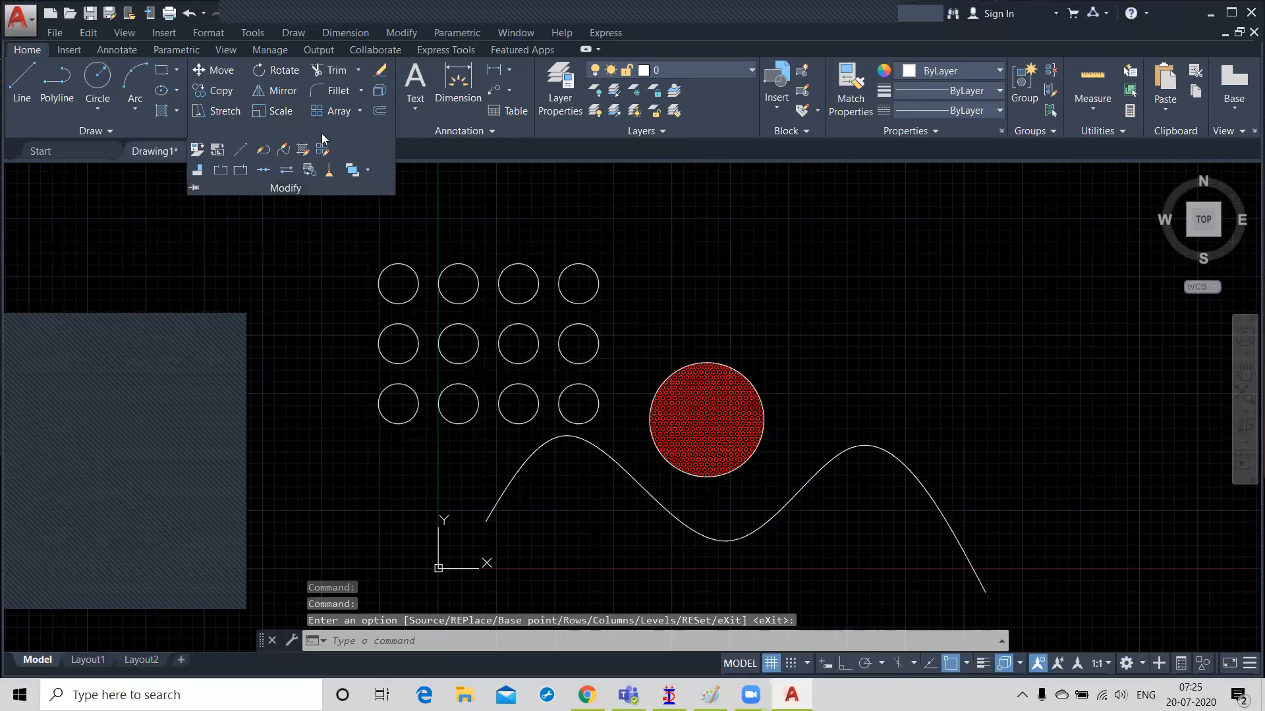
left_click(323, 151)
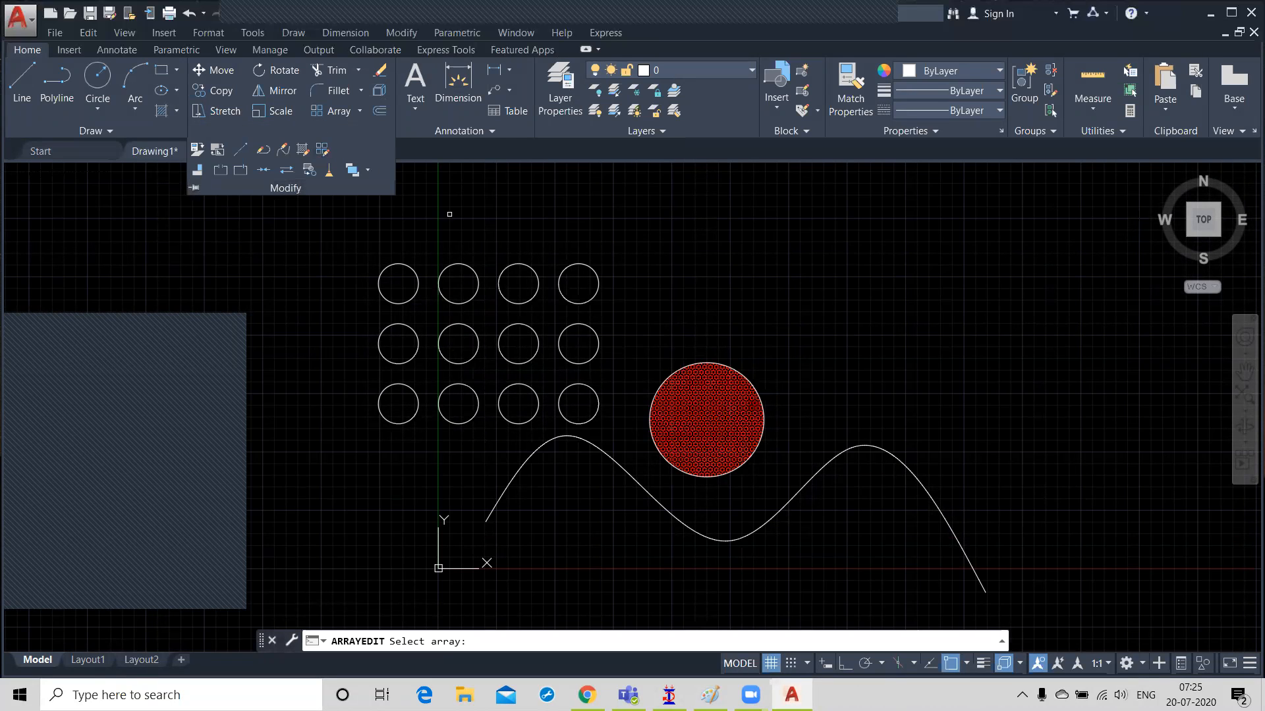
left_click(584, 301)
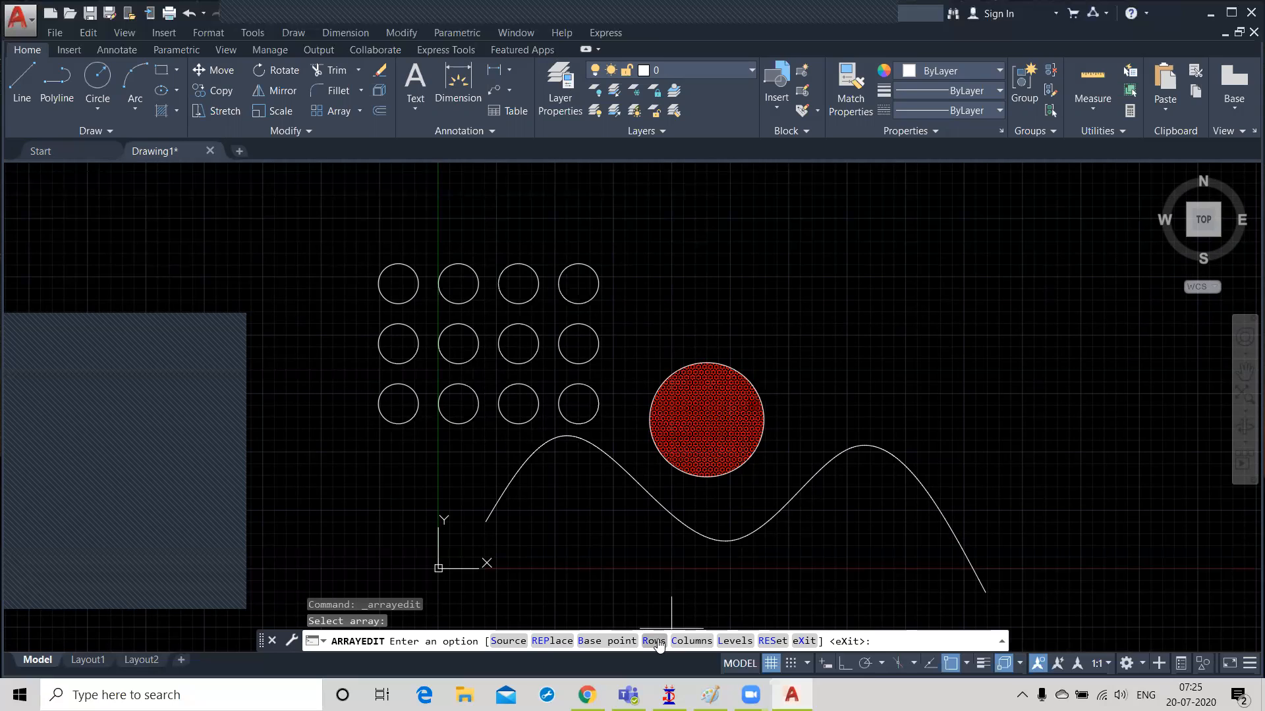
left_click(653, 642)
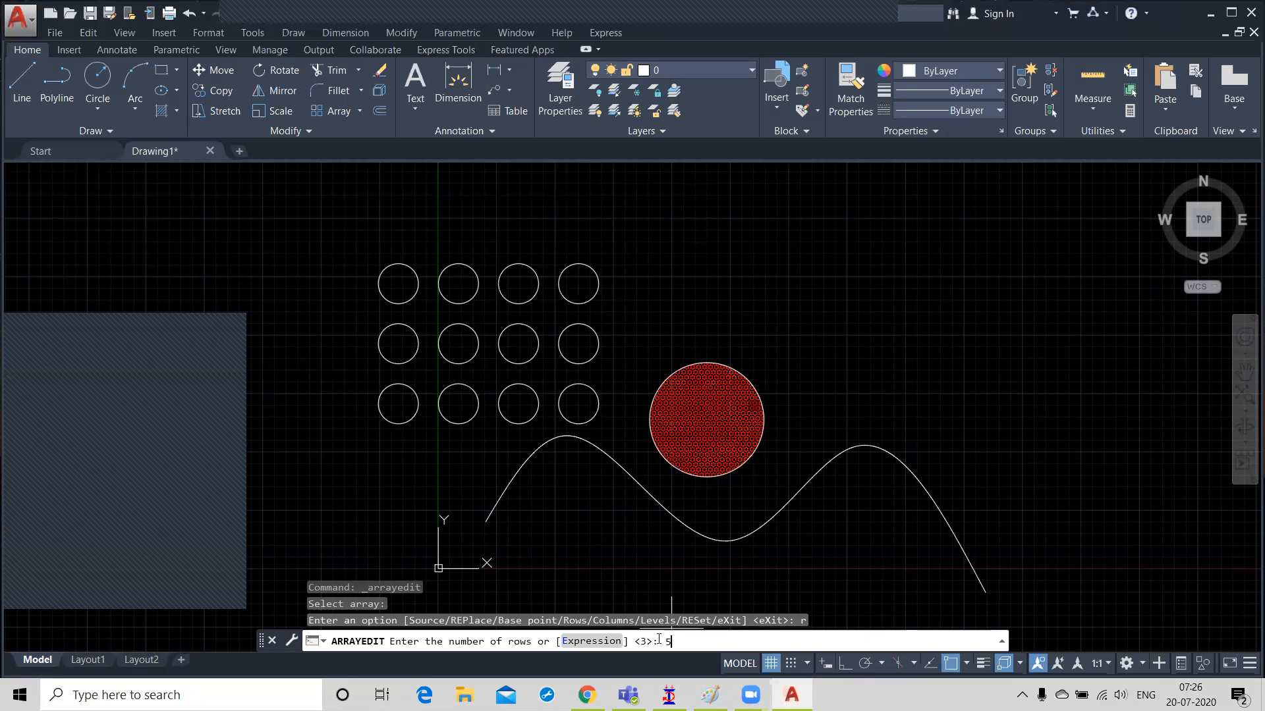
key("Return")
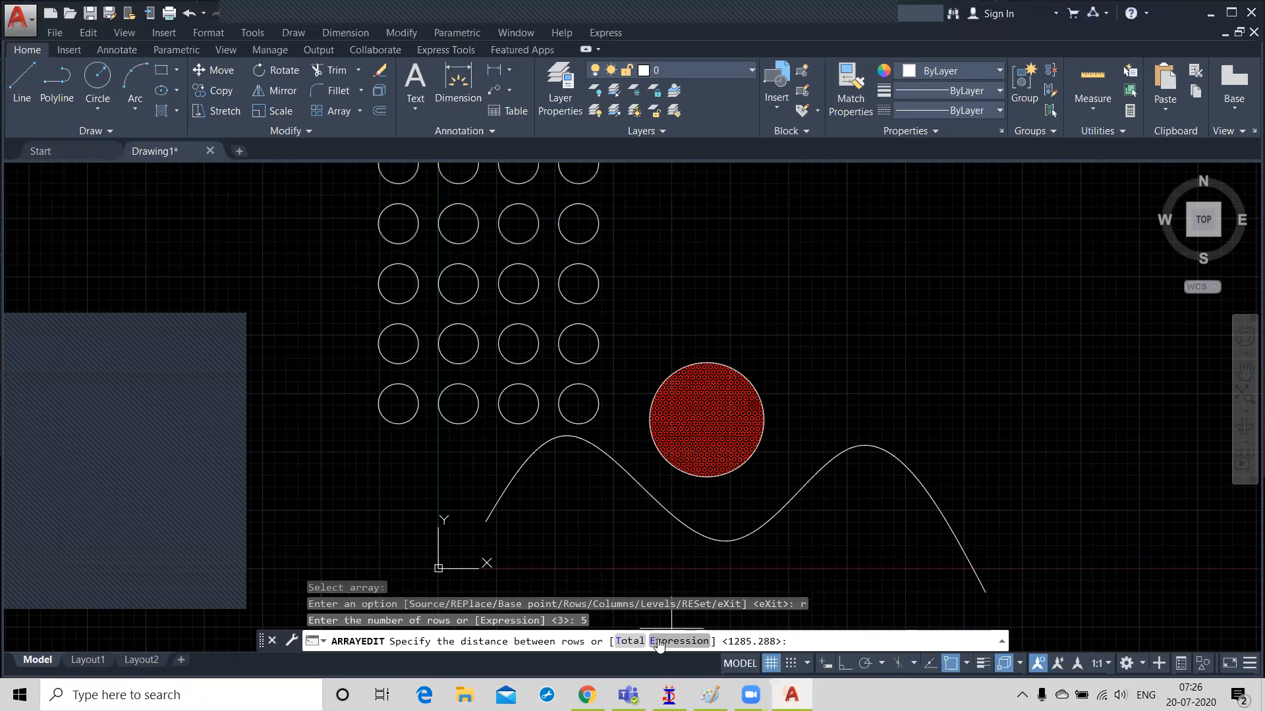
Step: Set the distance between the array's rows to 1300 and accept the default elevation increment of 0
scroll(577, 521, "down", 2)
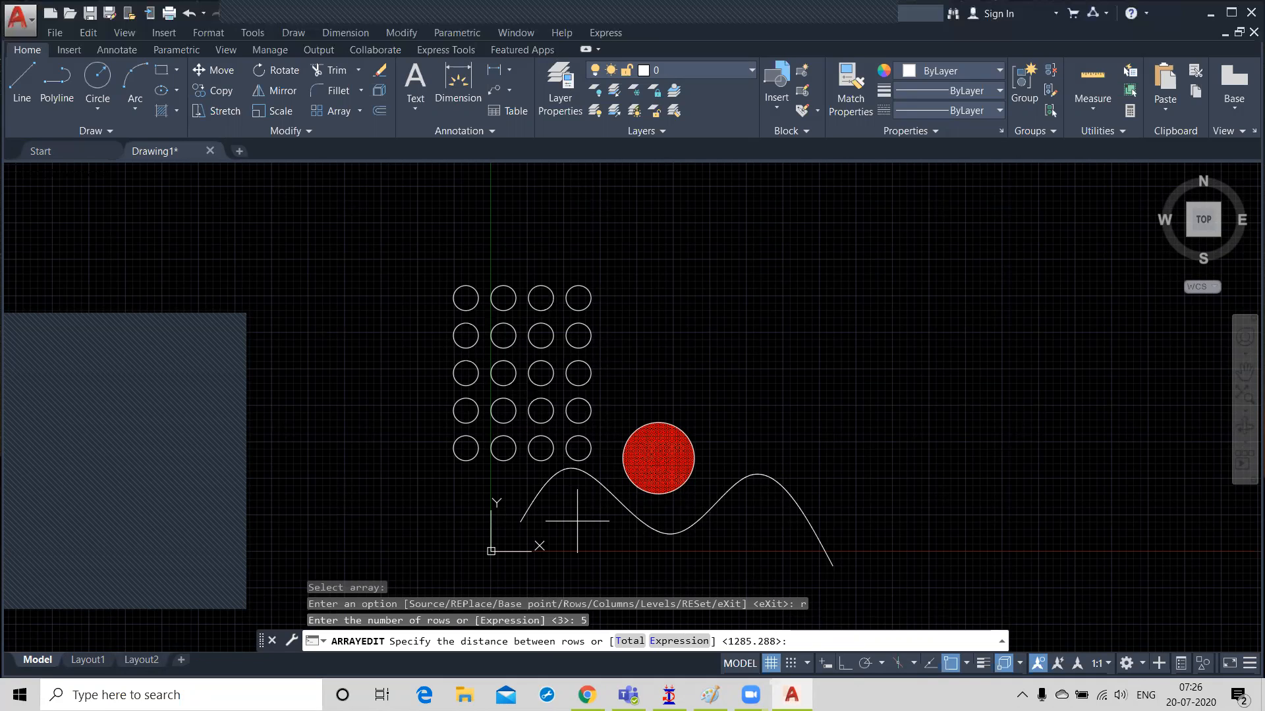
type("1300")
key("Return")
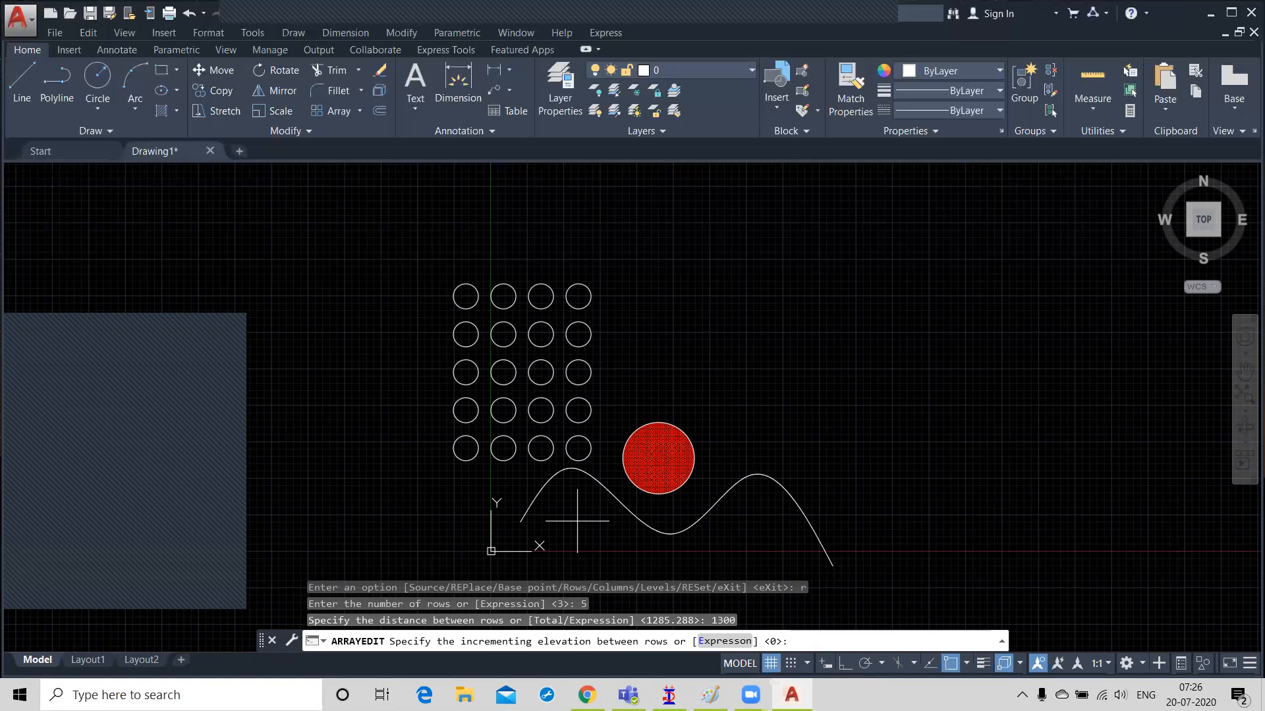
key("Return")
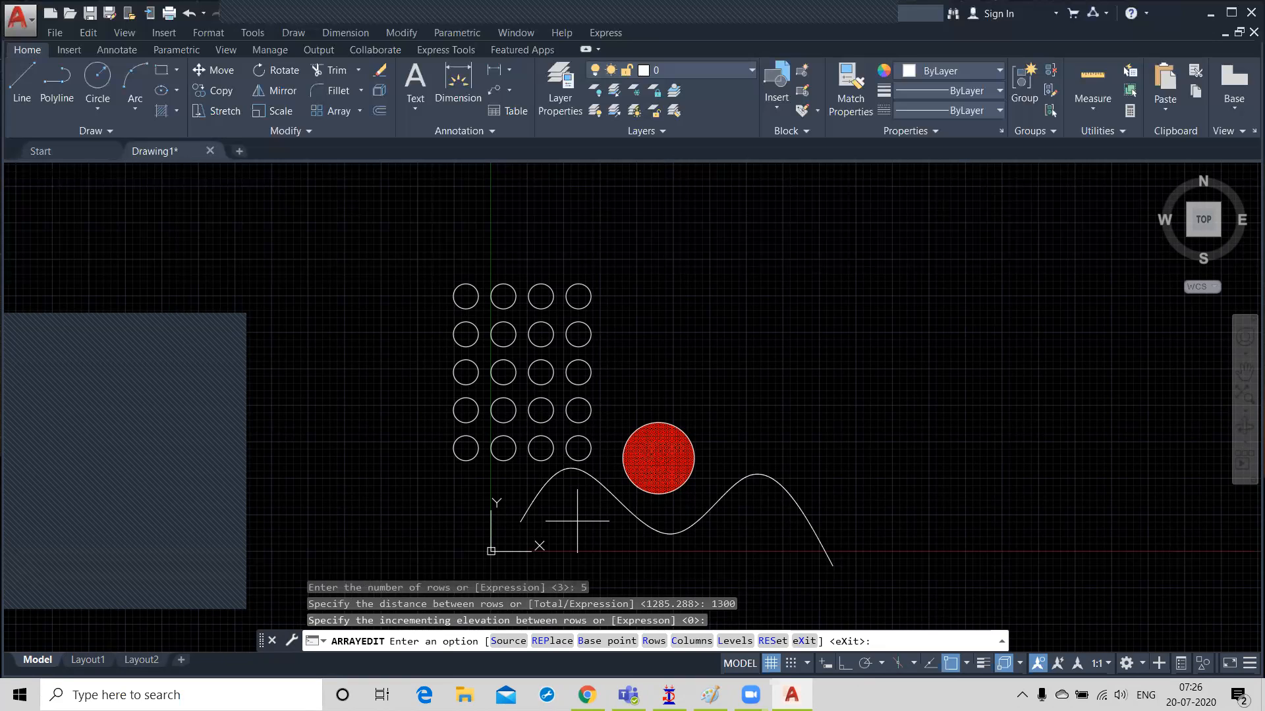
Step: Set the circle array to 6 columns spaced 1400 apart and finish the array edit
type("c")
key("Return")
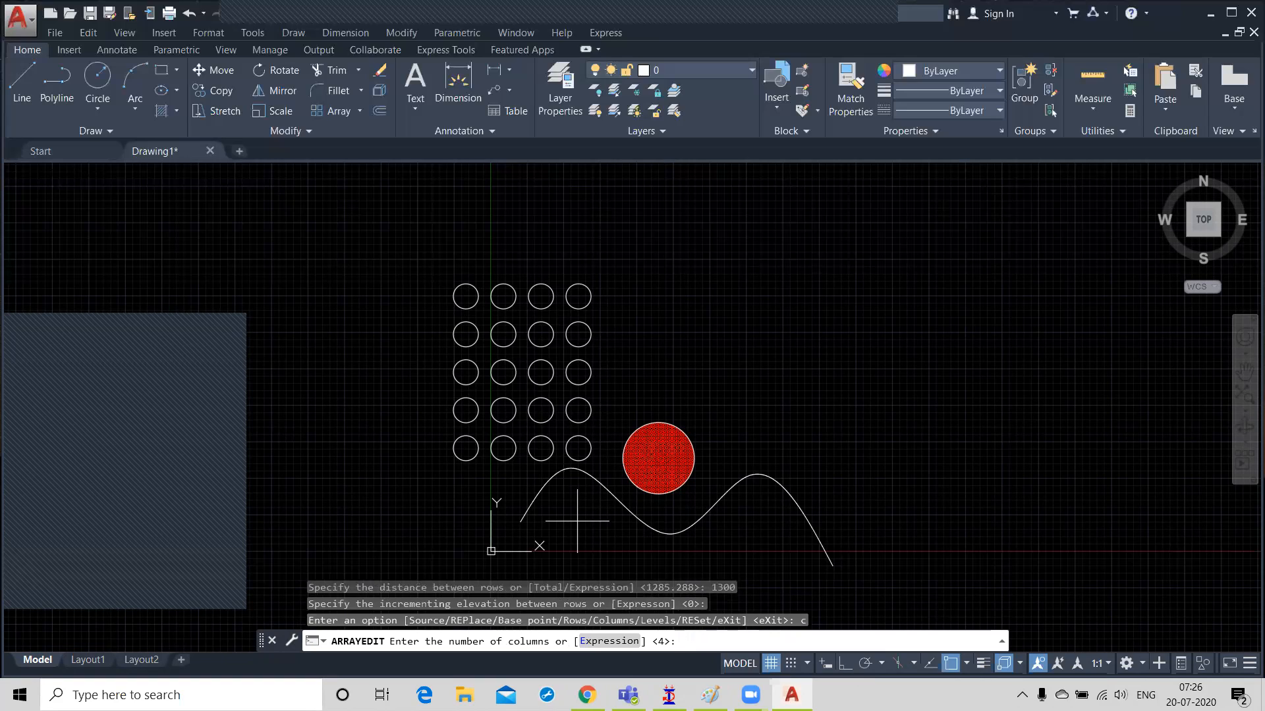
type("6")
key("Return")
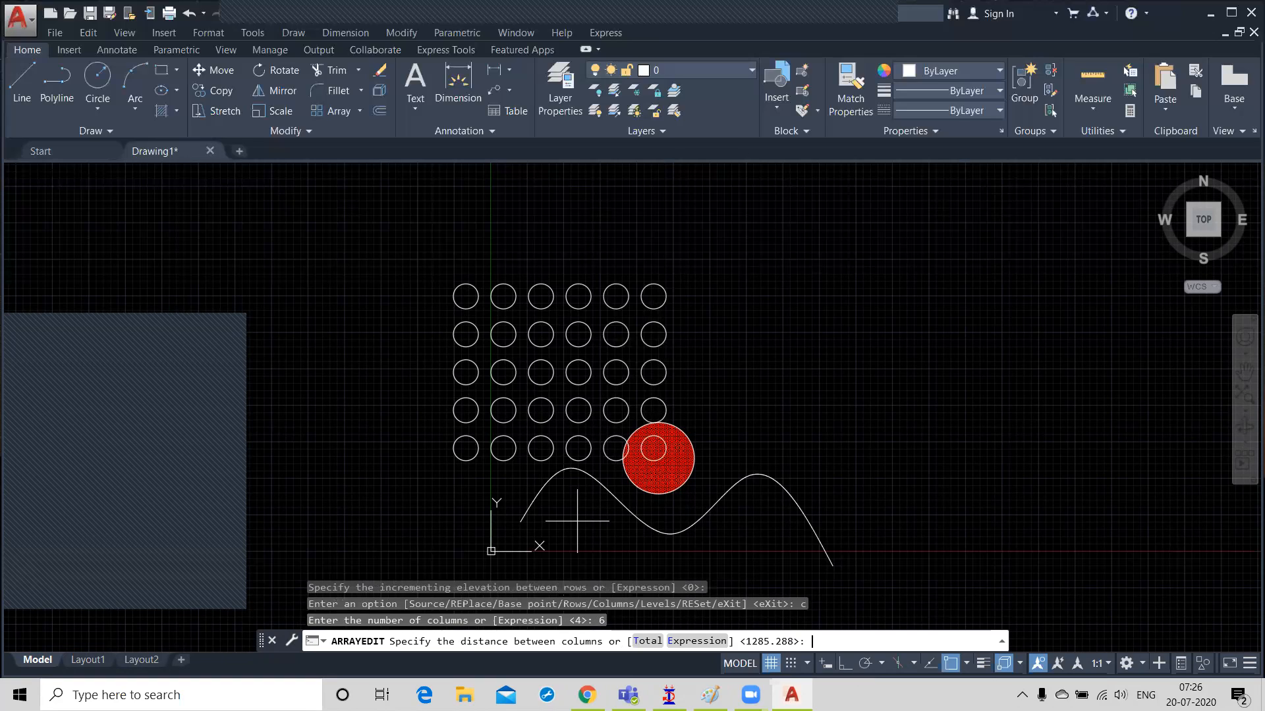
type("1400")
key("Return")
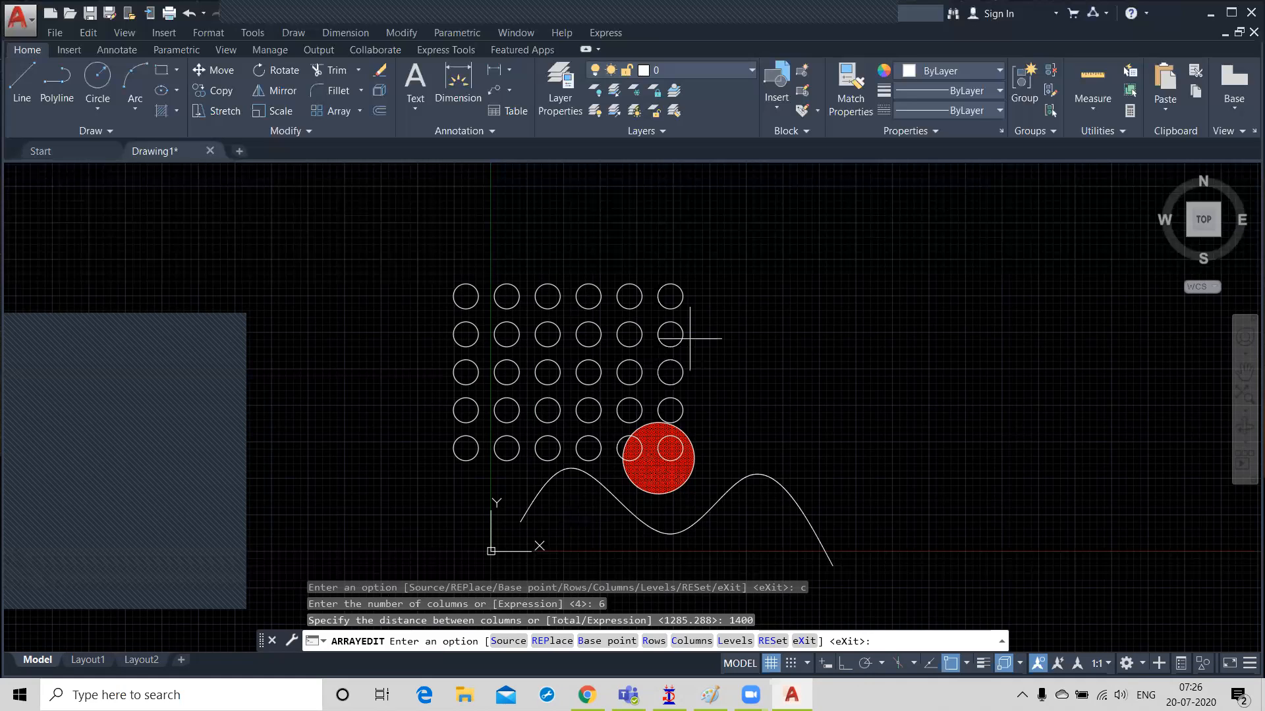
key("Return")
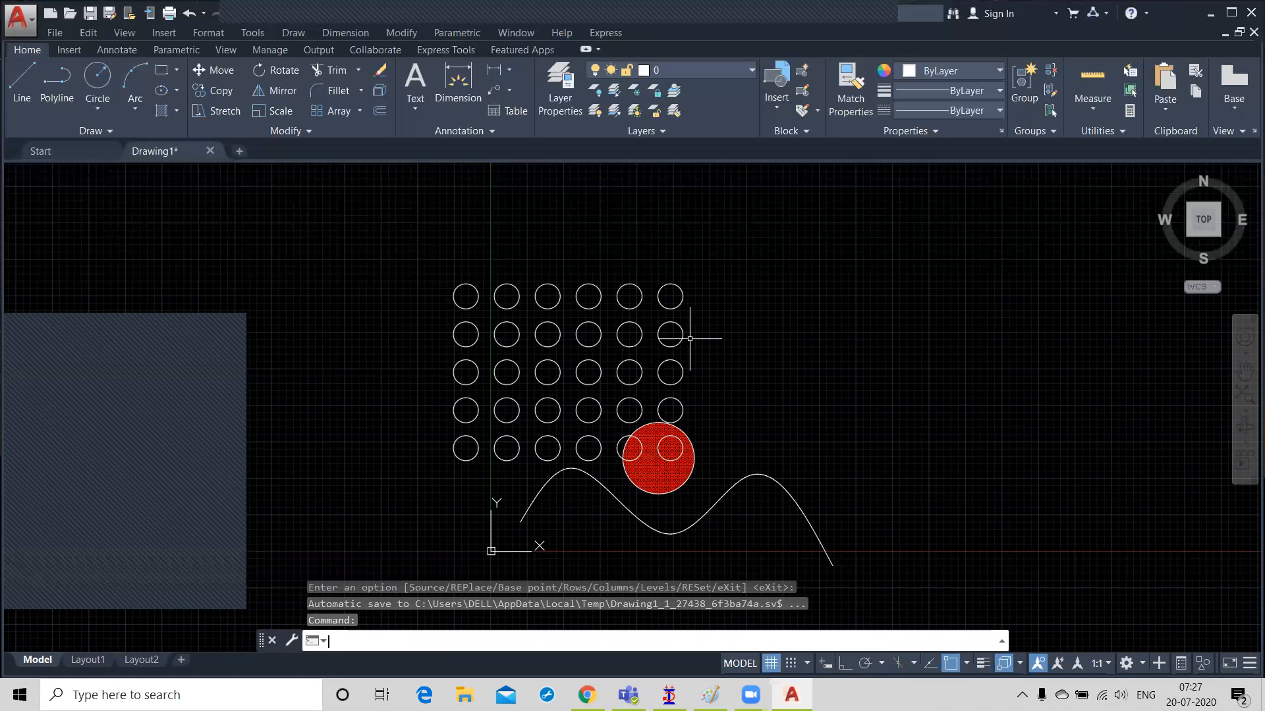
Step: Draw a small upright rectangle in the empty area above and to the right of the circle array
left_click(309, 130)
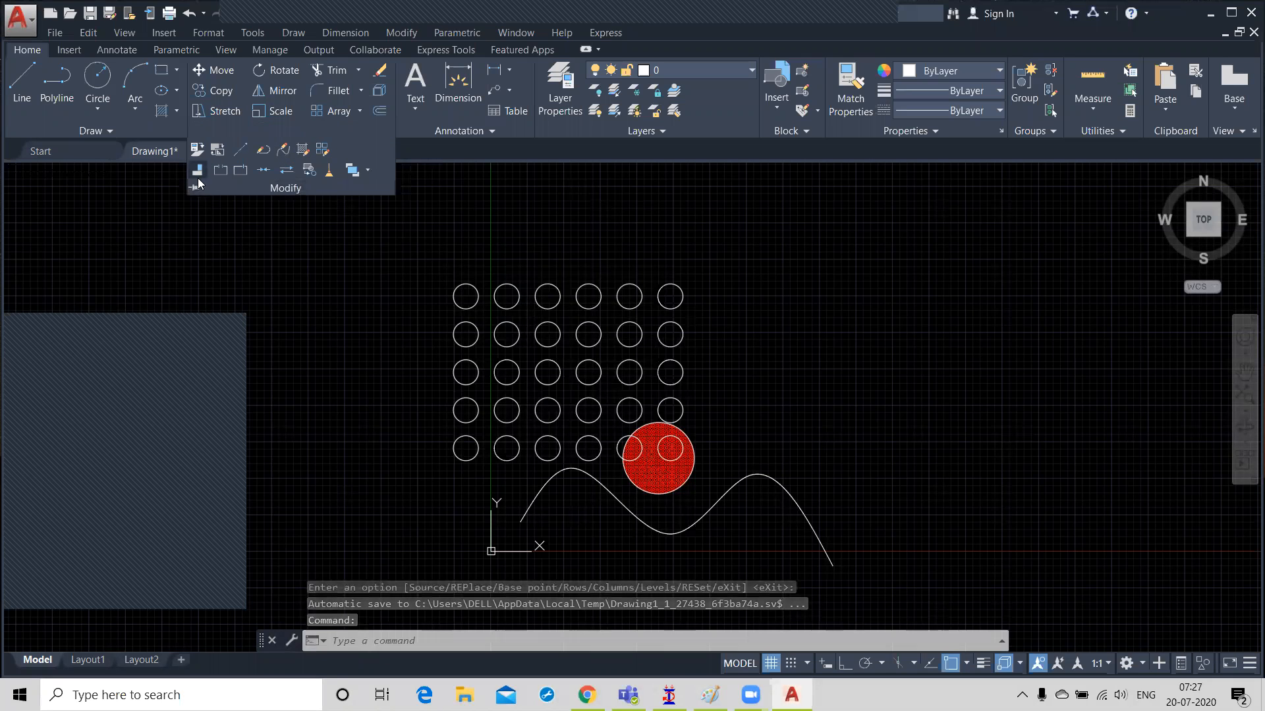
left_click(156, 74)
middle_click_drag(382, 266, 287, 279)
left_click(732, 235)
left_click(793, 305)
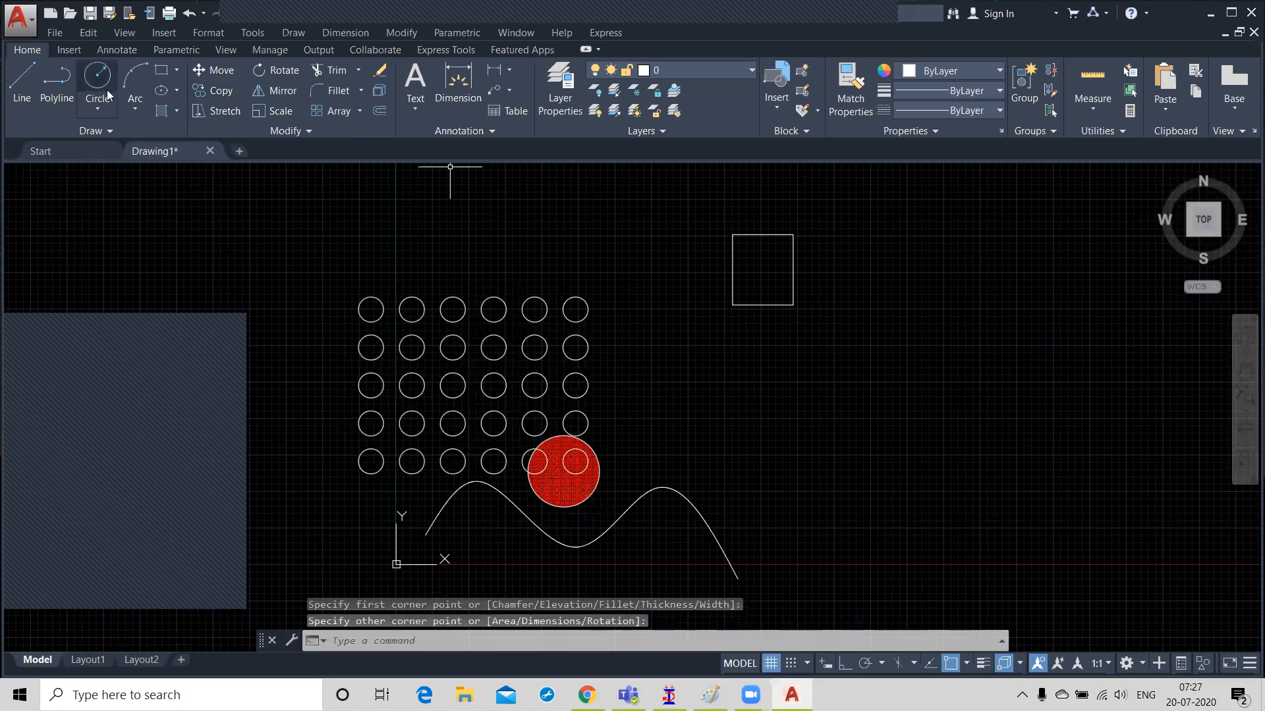
Step: Draw a larger, wider rectangle below and to the right of the small rectangle
left_click(22, 78)
left_click(160, 71)
left_click(812, 374)
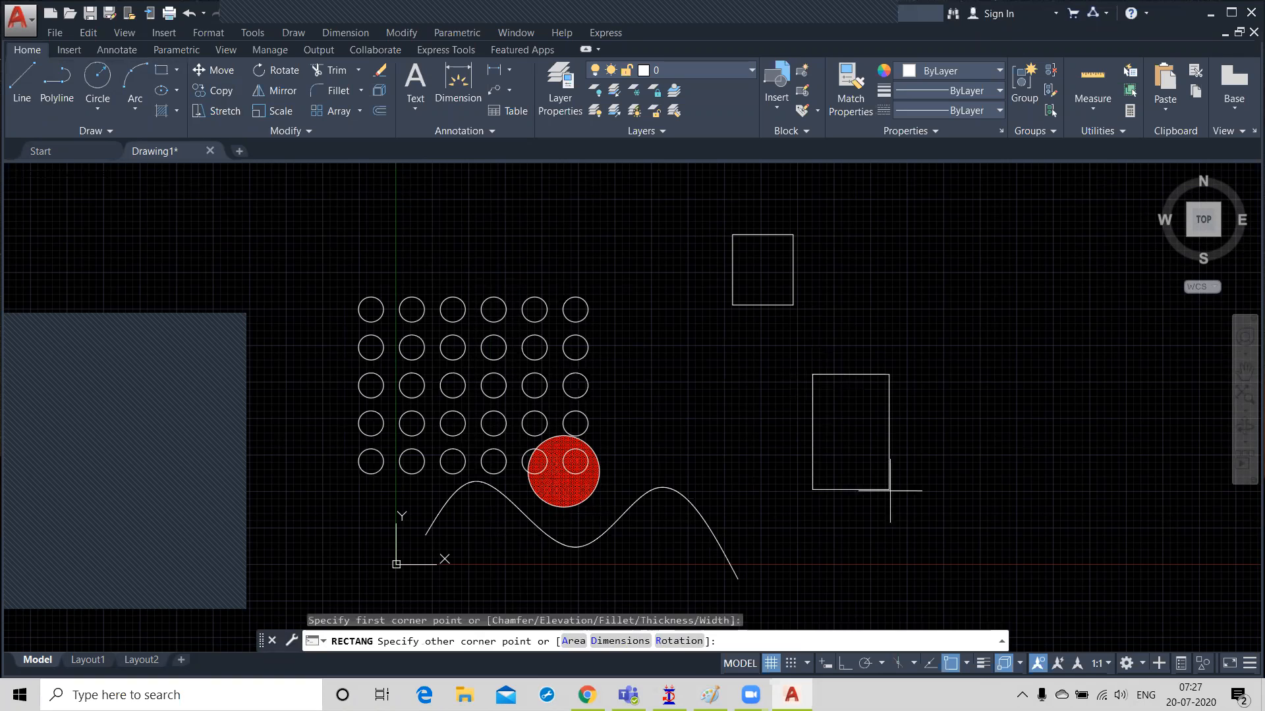
left_click(1068, 554)
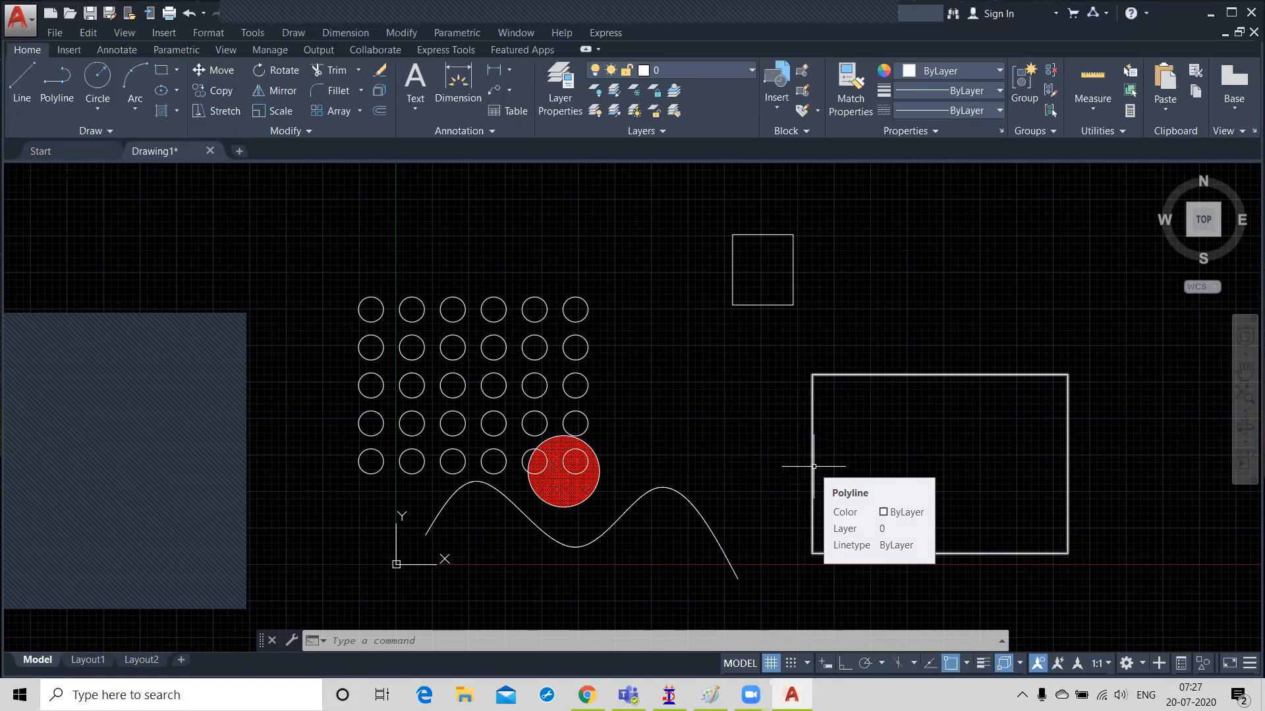
Step: Align the small rectangle without scaling, matching its bottom midpoint to the large rectangle's left midpoint and its lower-right corner to the large one's upper-left corner
left_click(315, 134)
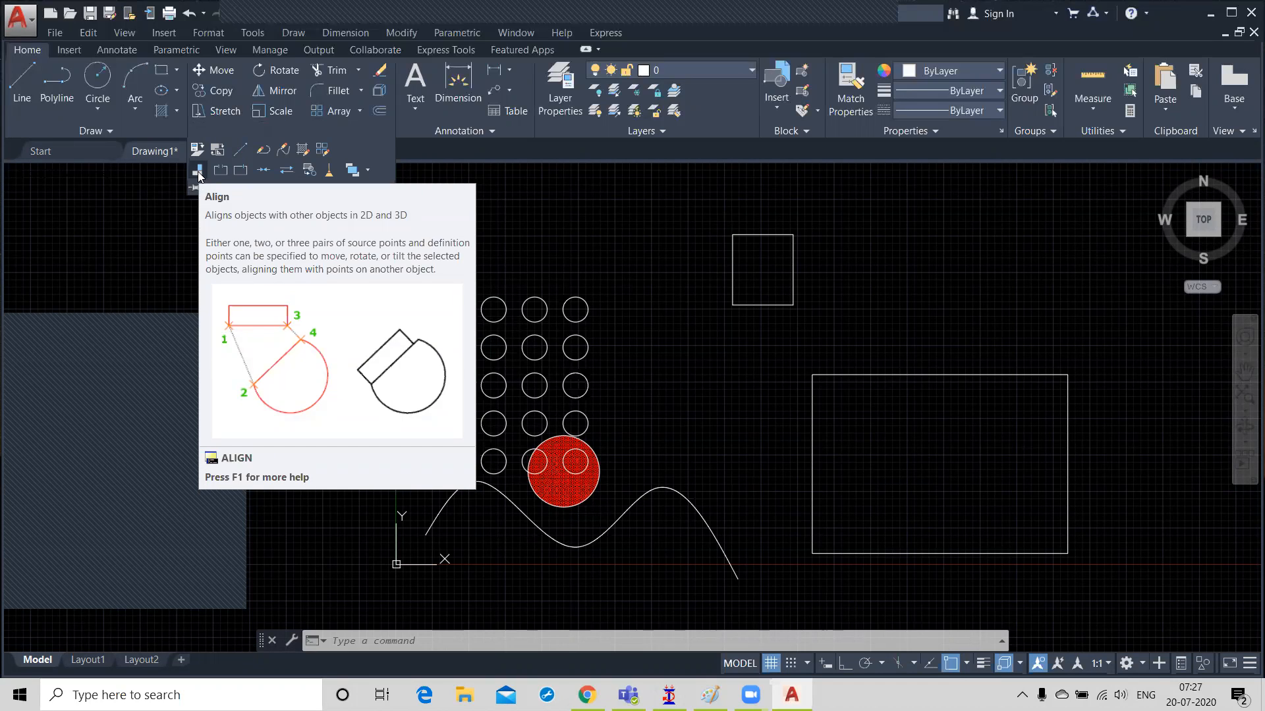
left_click(198, 172)
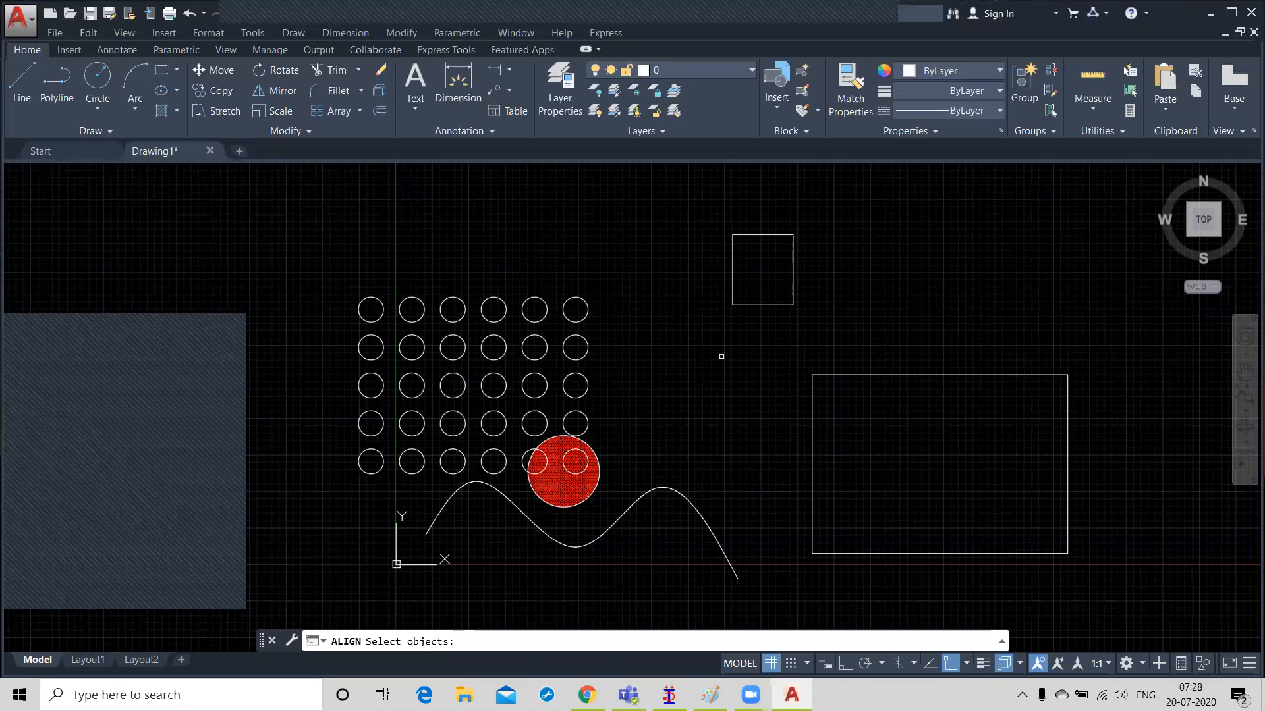
left_click(761, 305)
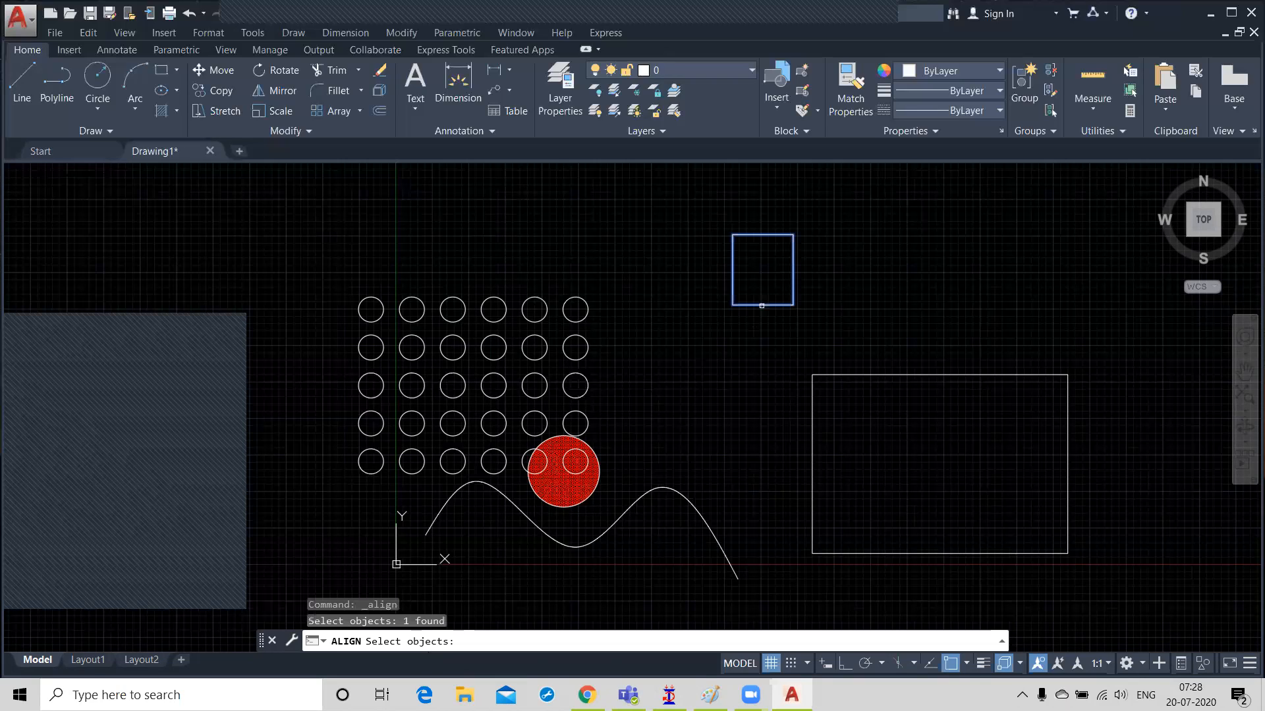
key("Return")
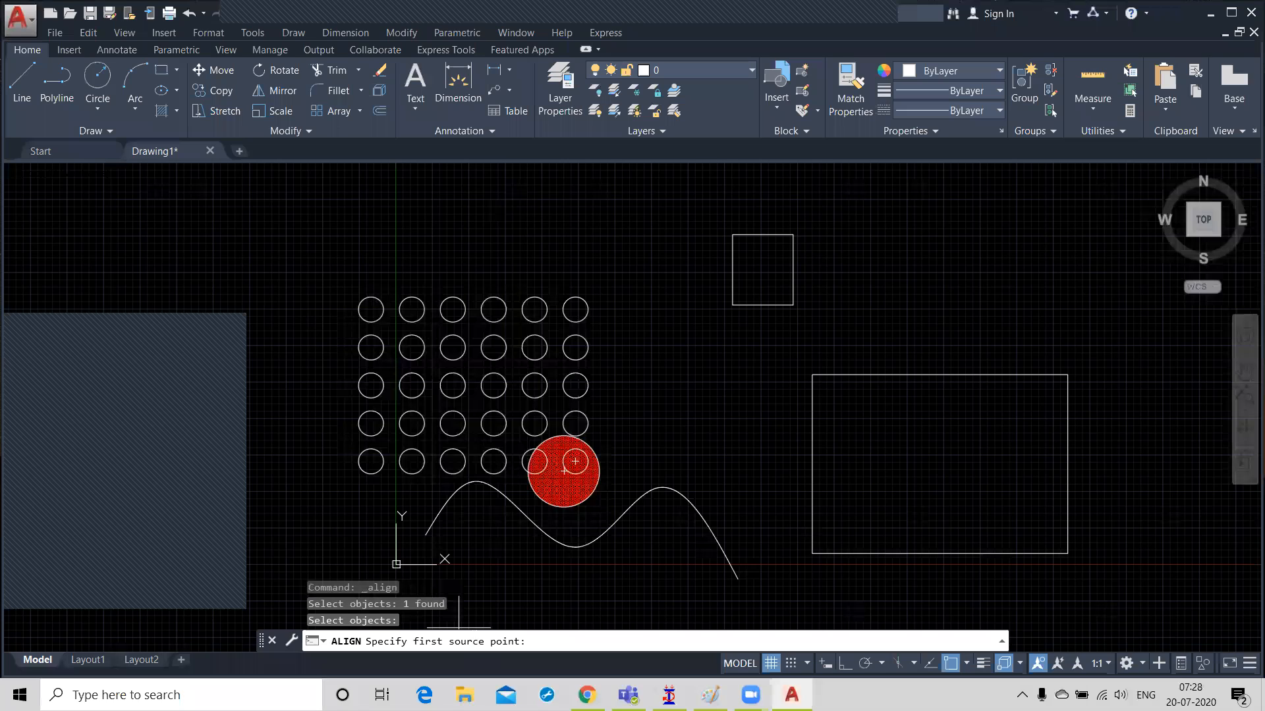
left_click(762, 304)
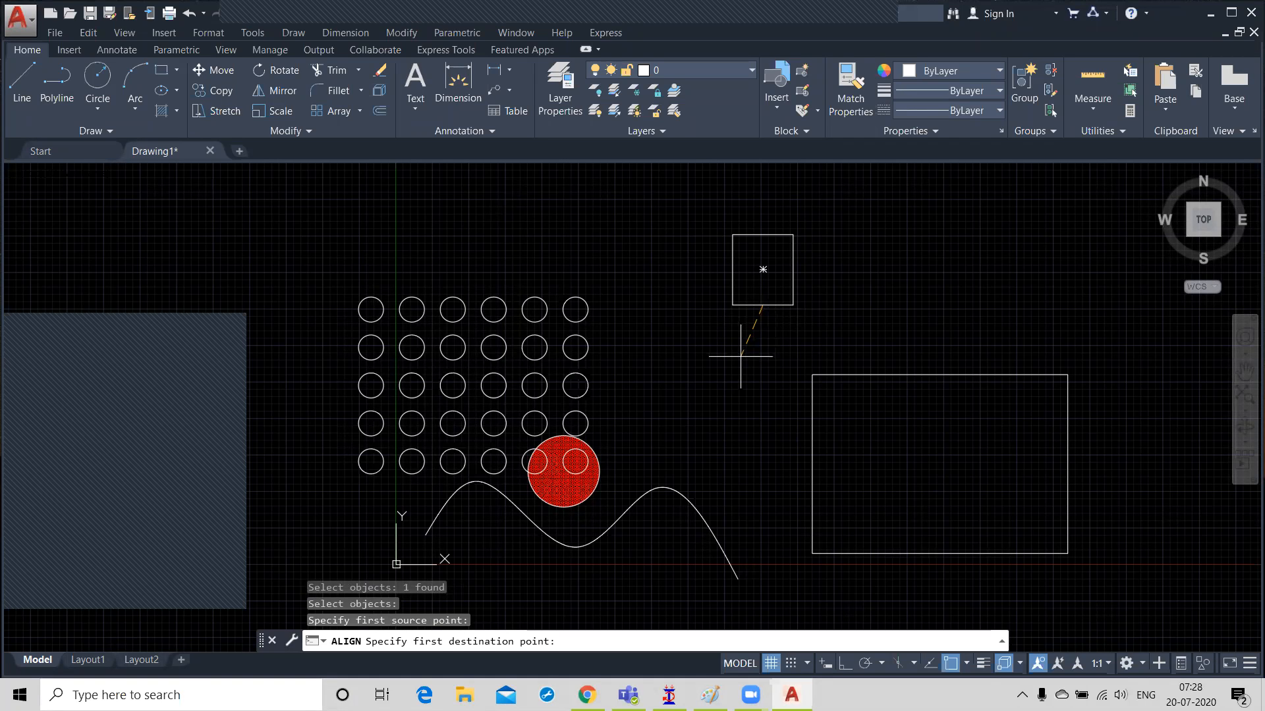
left_click(812, 464)
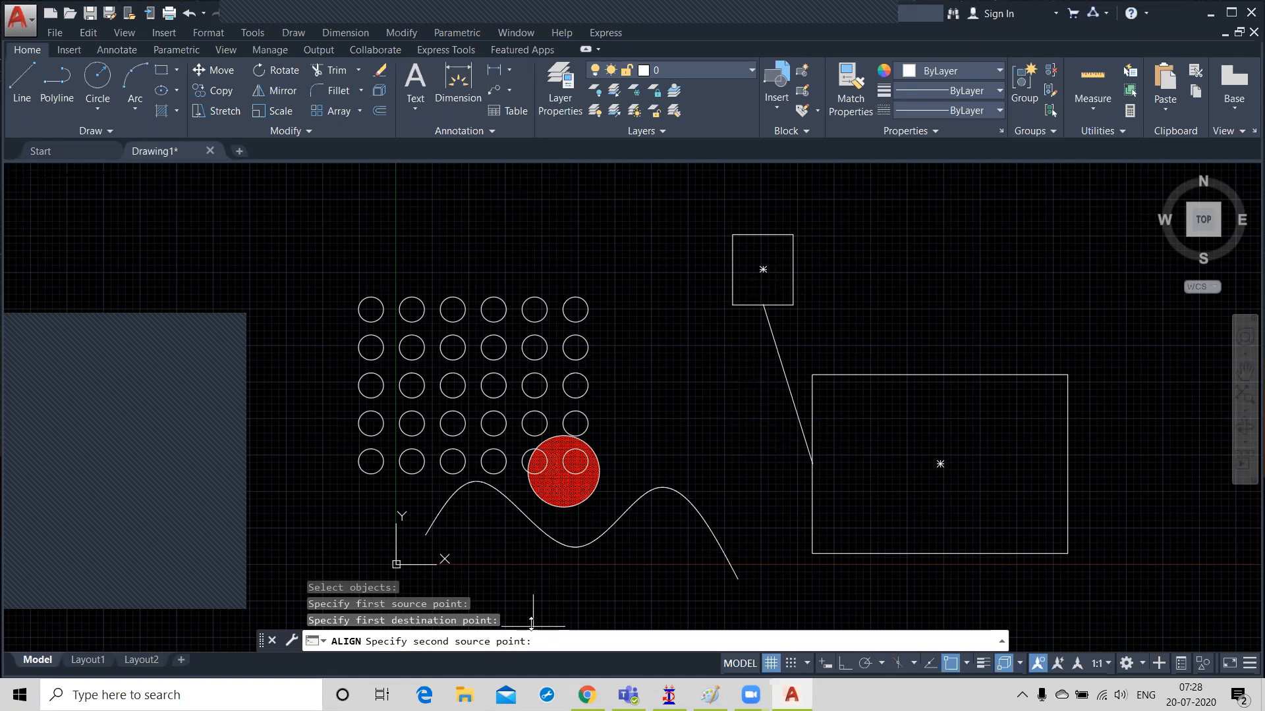
left_click(793, 304)
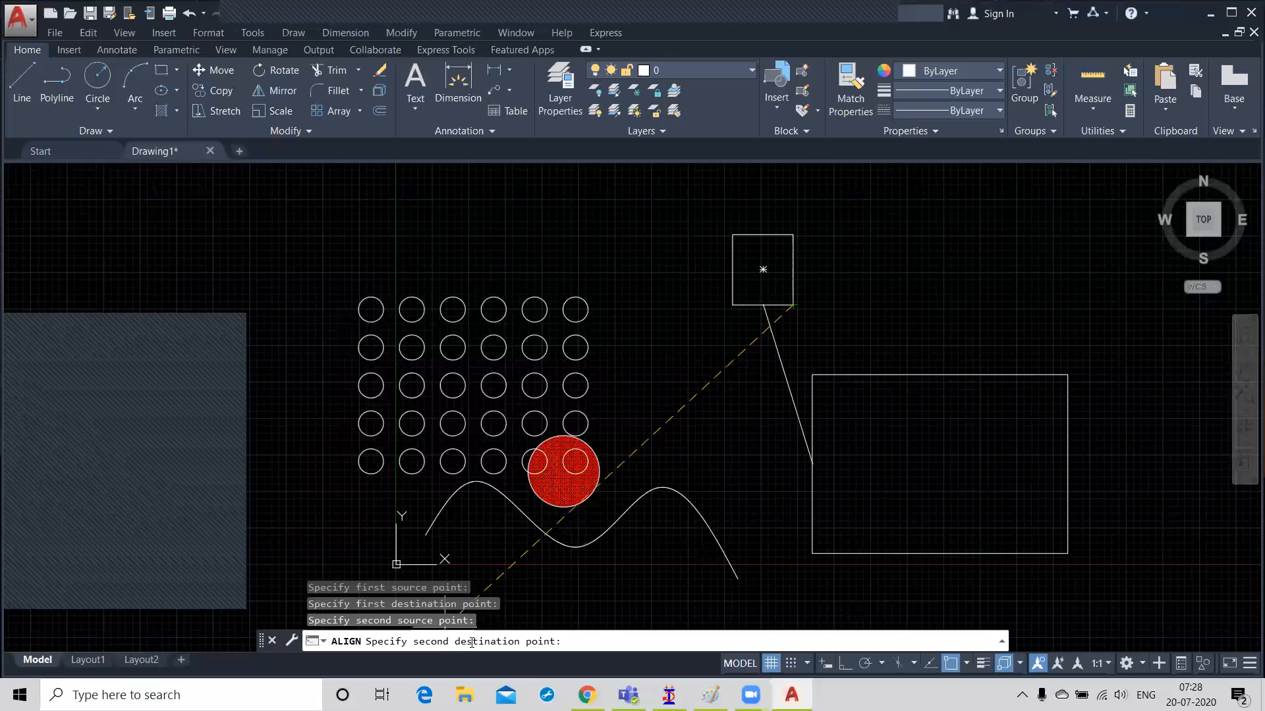
left_click(810, 380)
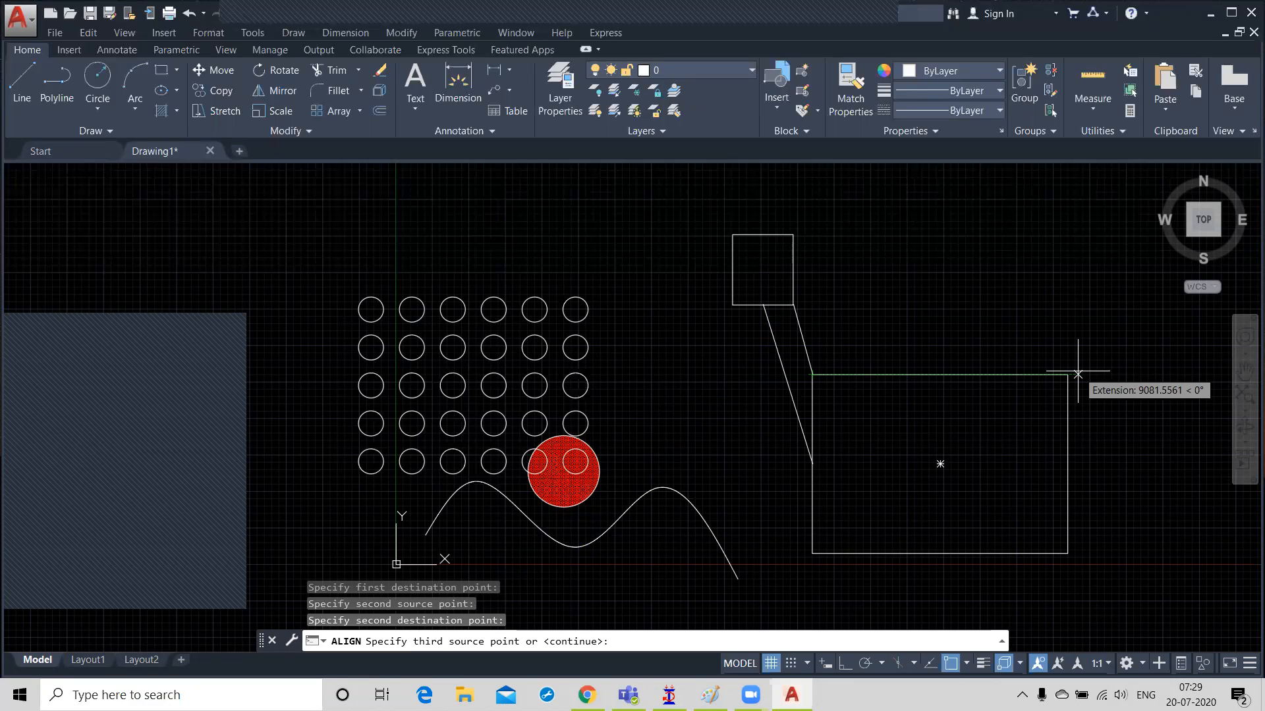
key("Return")
key("Return")
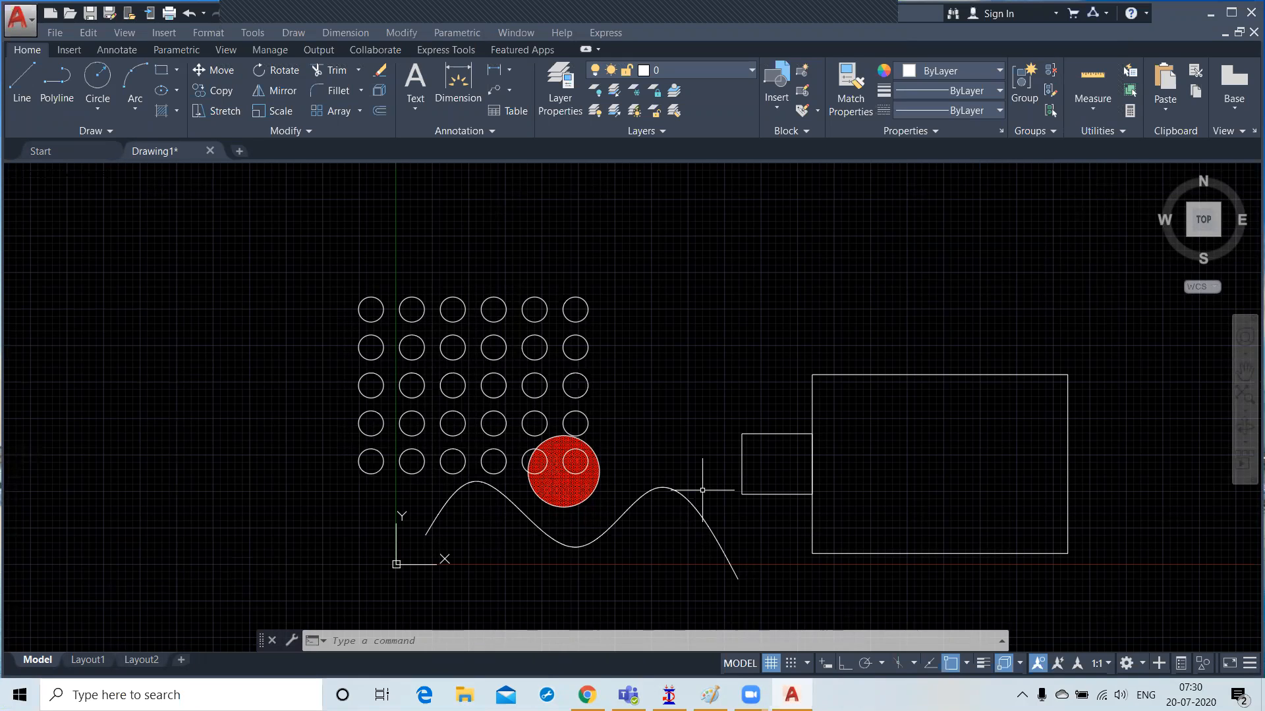
Step: Undo the alignment of the small rectangle to the large rectangle's left edge
left_click(704, 490)
left_click(705, 488)
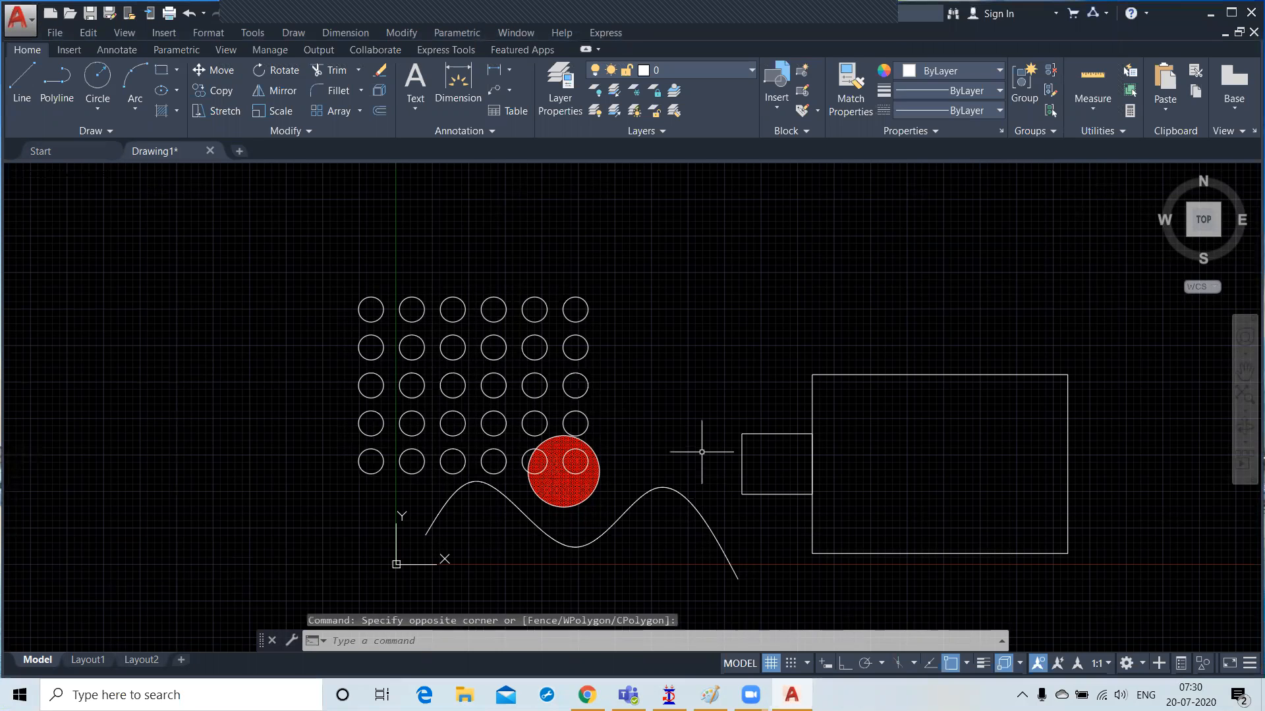
key("ctrl+z")
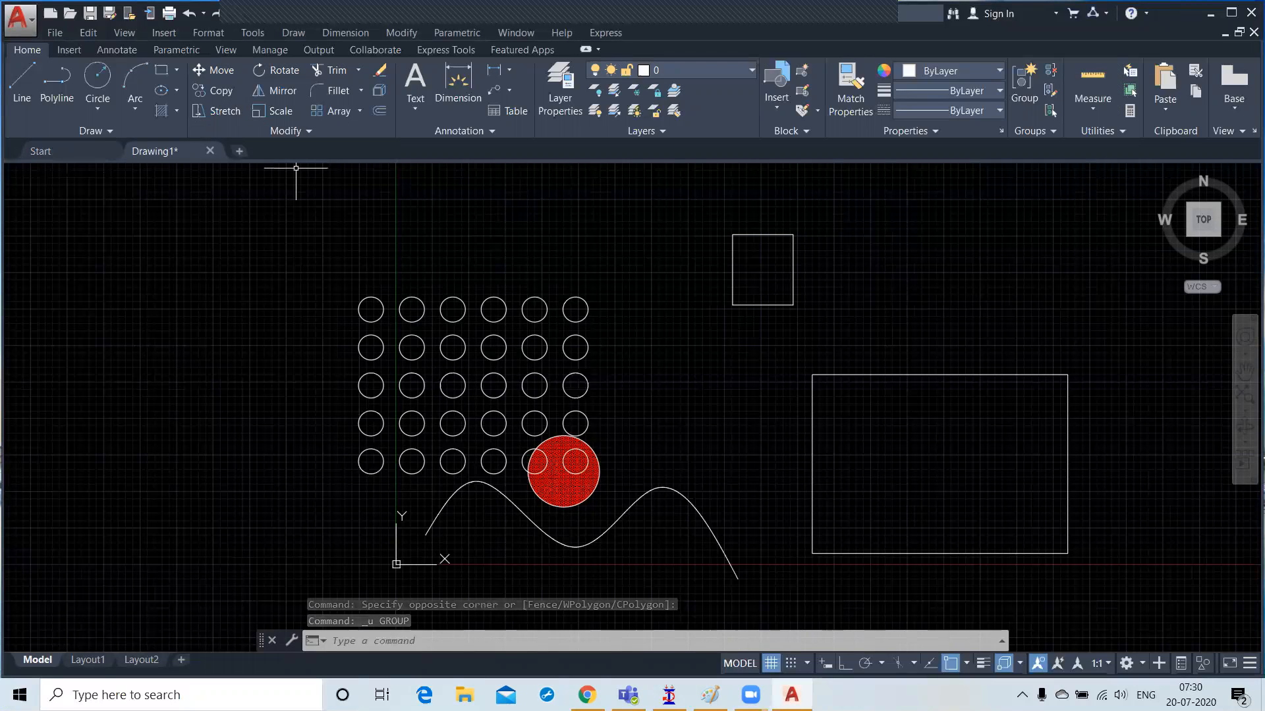
Step: Align the small rectangle without scaling, matching its lower-left corner to the large rectangle's upper-left corner and its lower-right corner to the top edge's midpoint
type("AL")
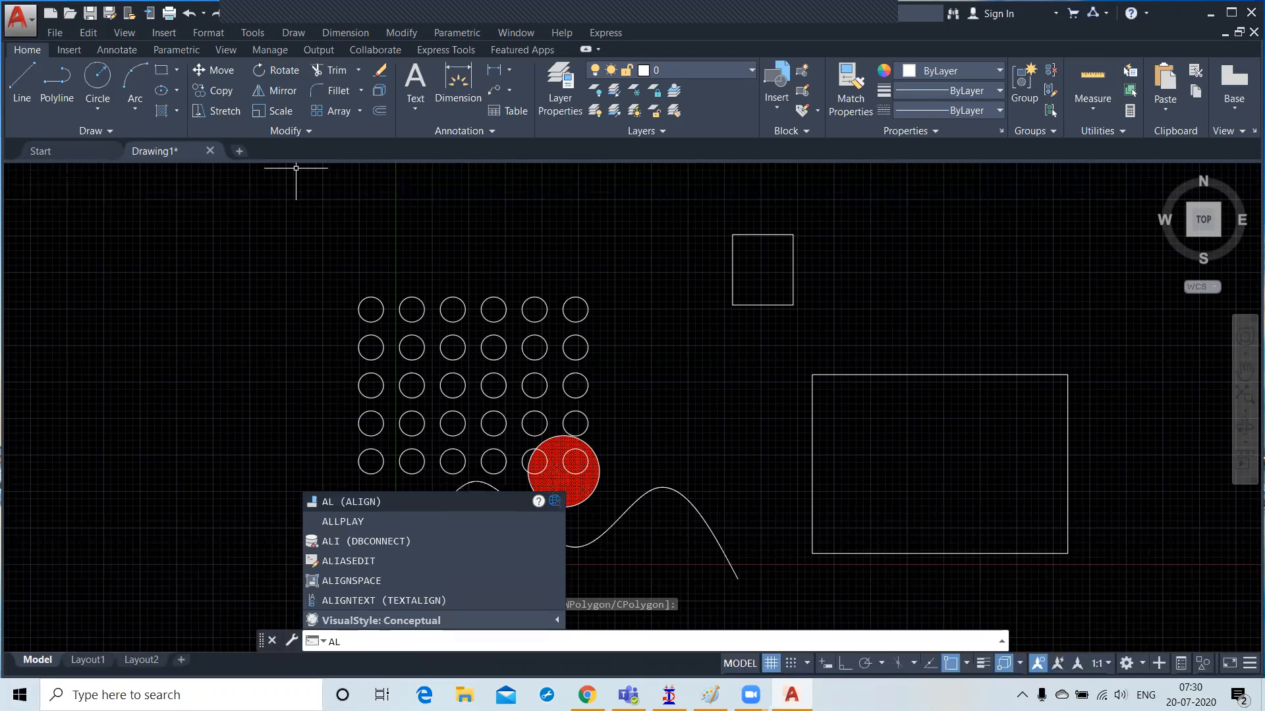
key("Return")
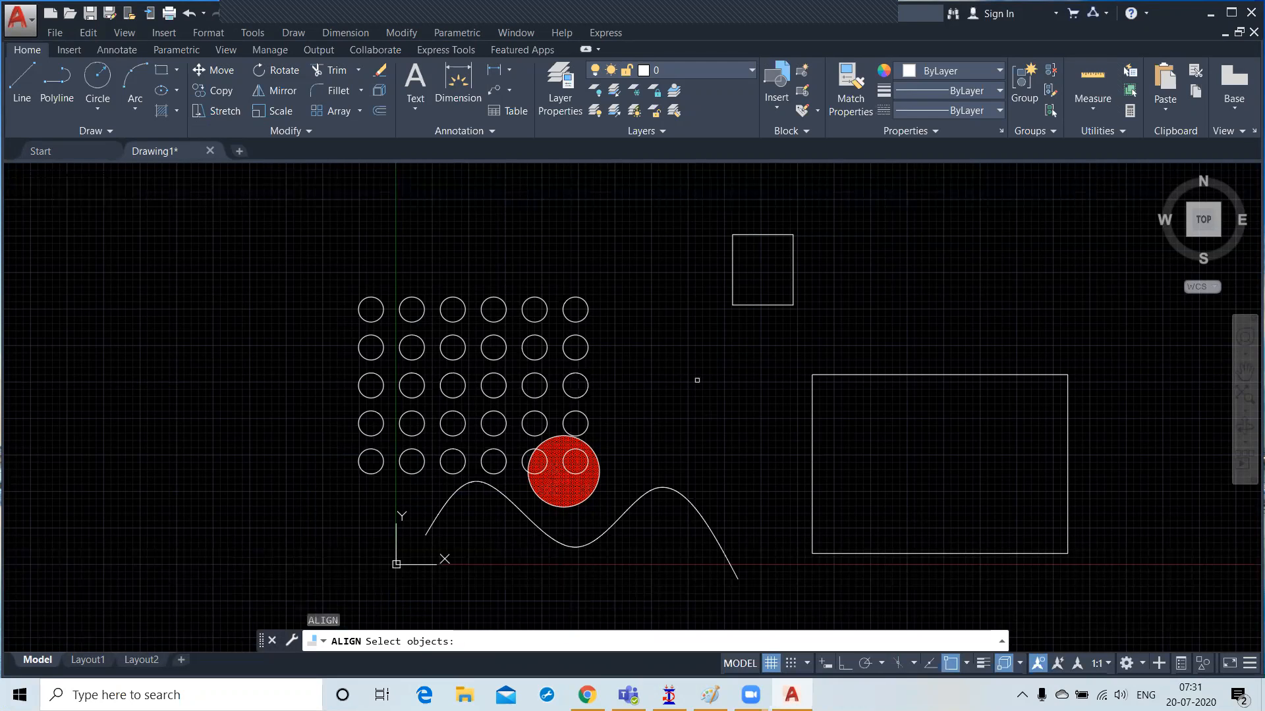
left_click(780, 303)
left_click(780, 303)
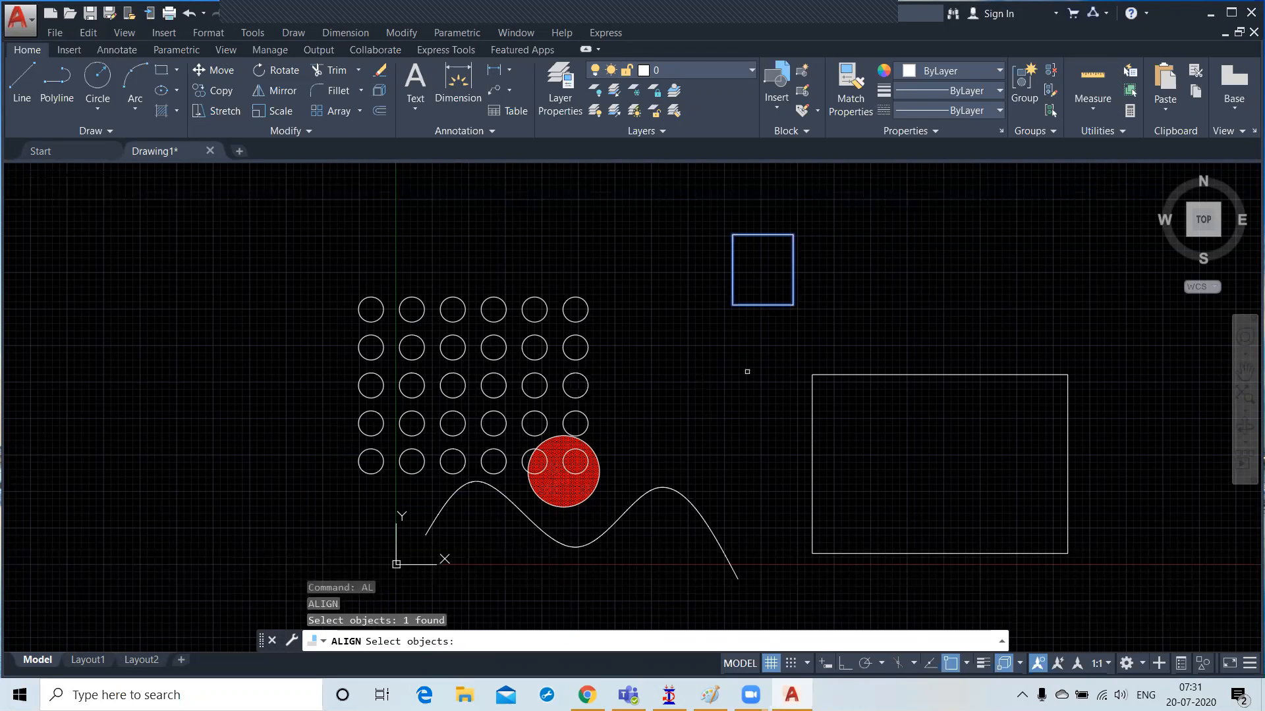
key("Return")
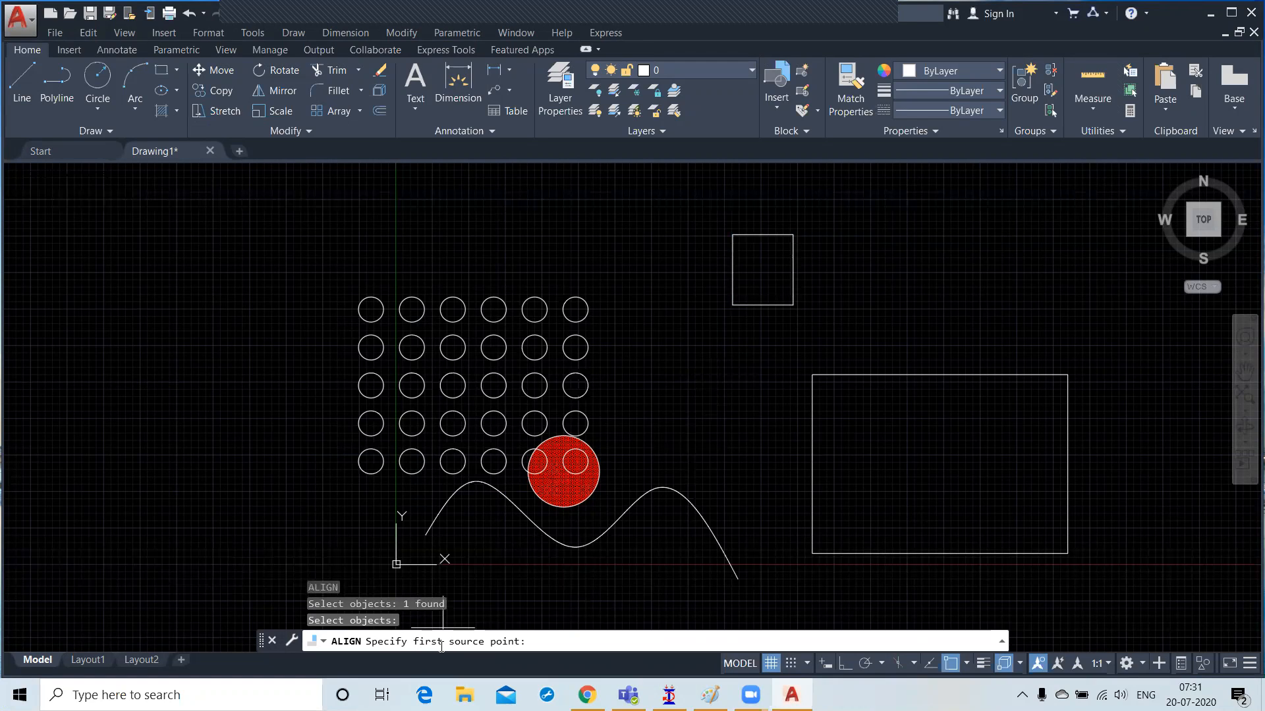
left_click(732, 305)
left_click(812, 375)
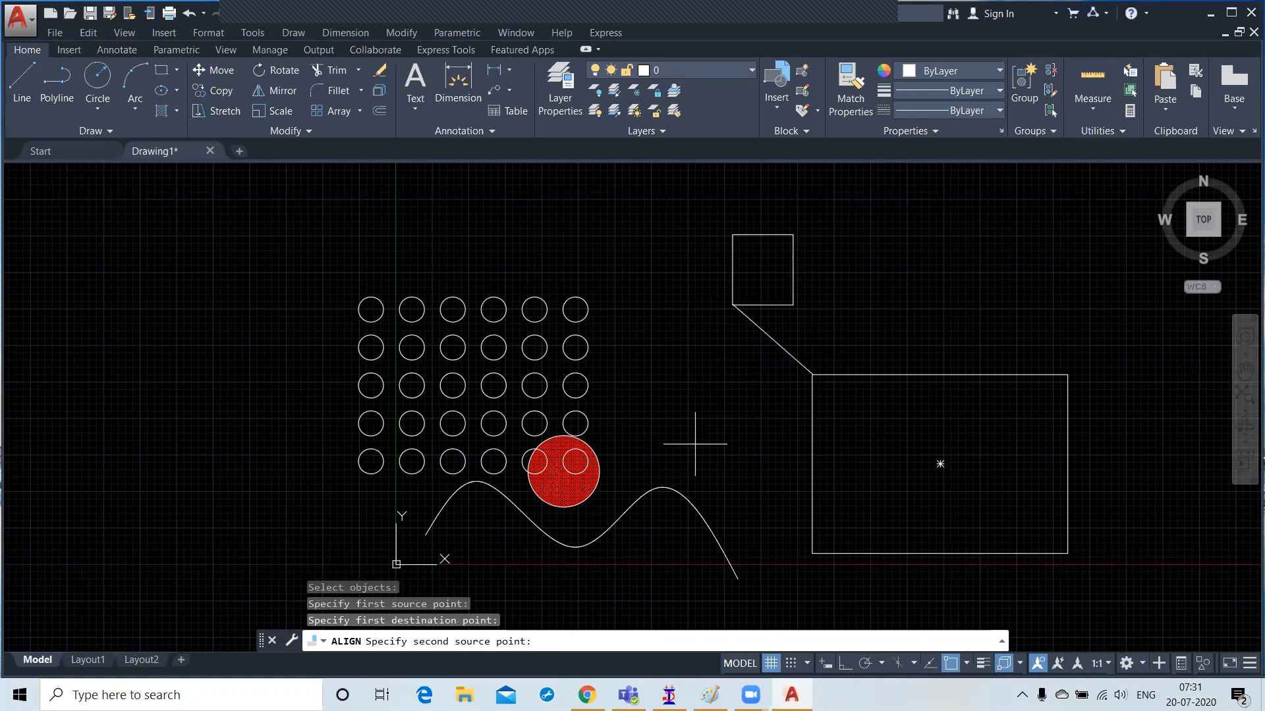
left_click(795, 305)
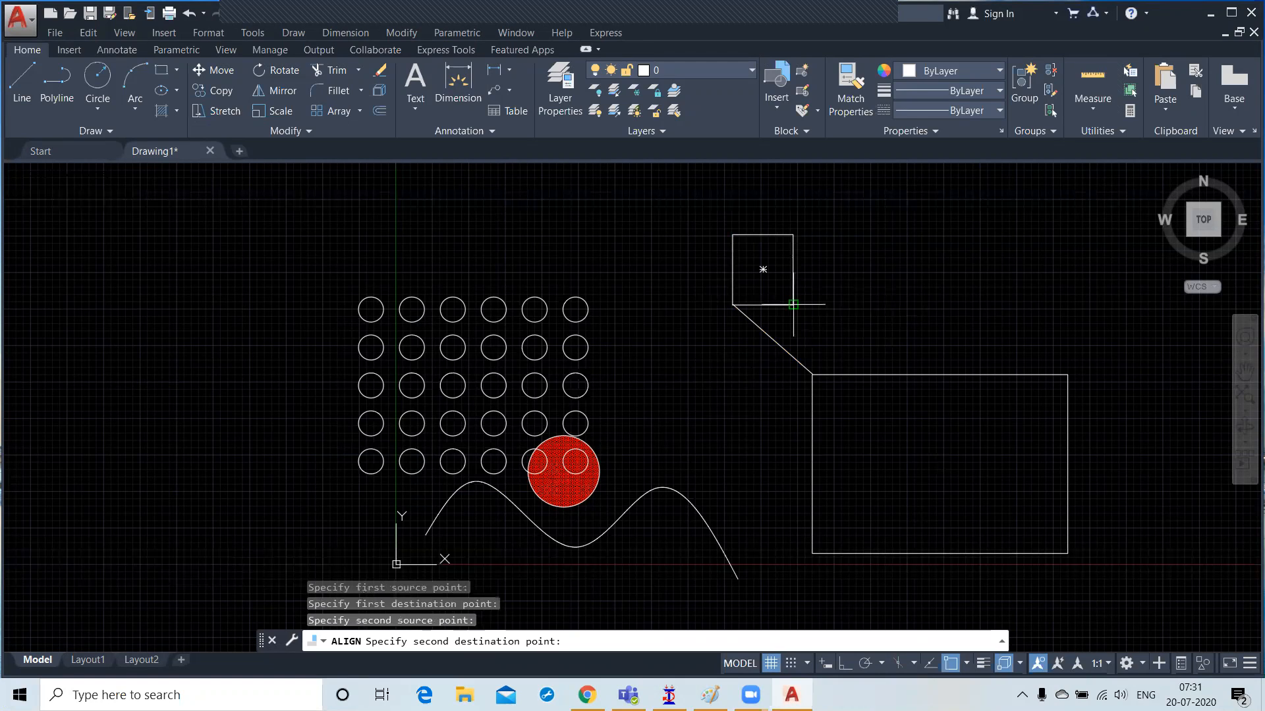
left_click(940, 374)
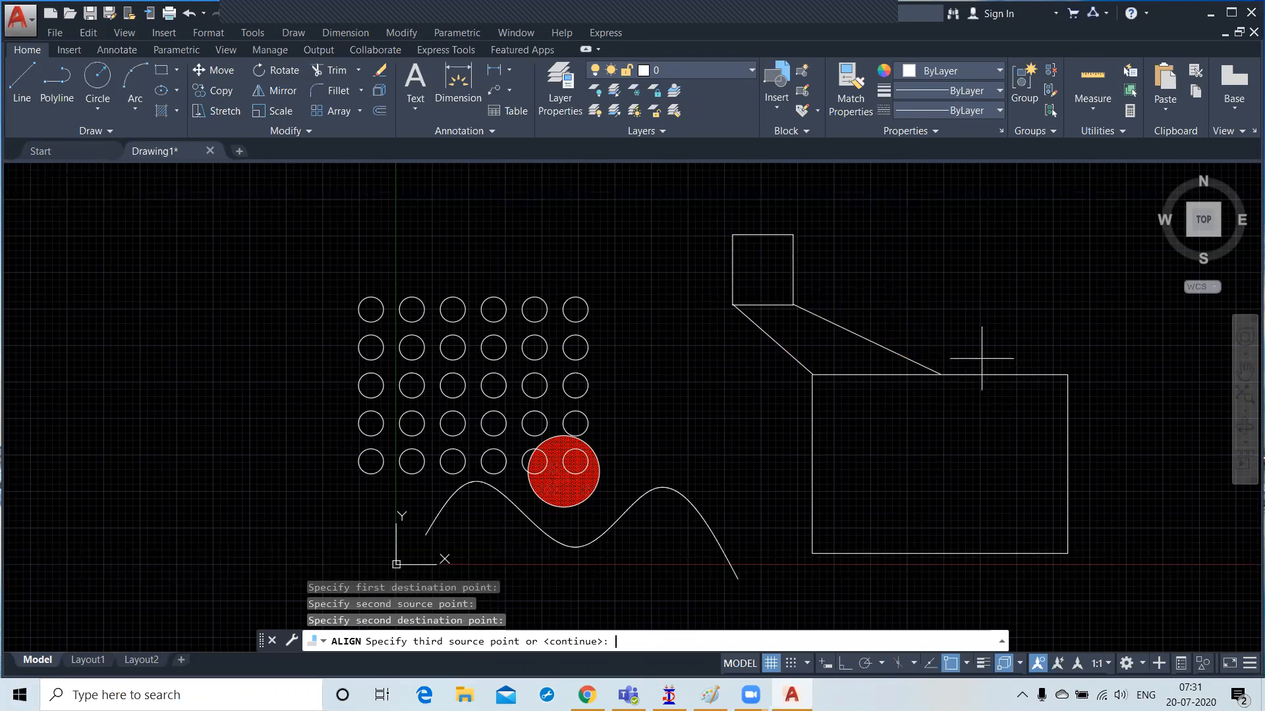
key("Return")
key("Return")
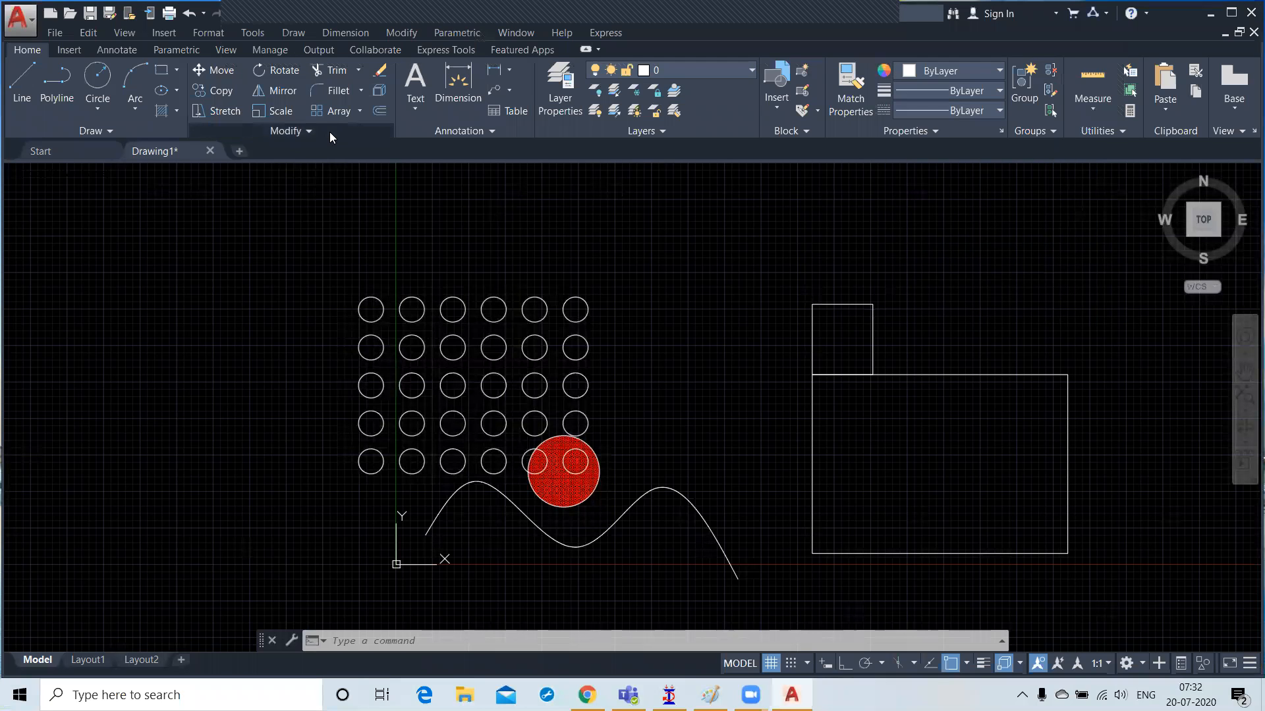
Step: Draw a long, nearly horizontal line above the circle array, extending over the small rectangle
left_click(330, 132)
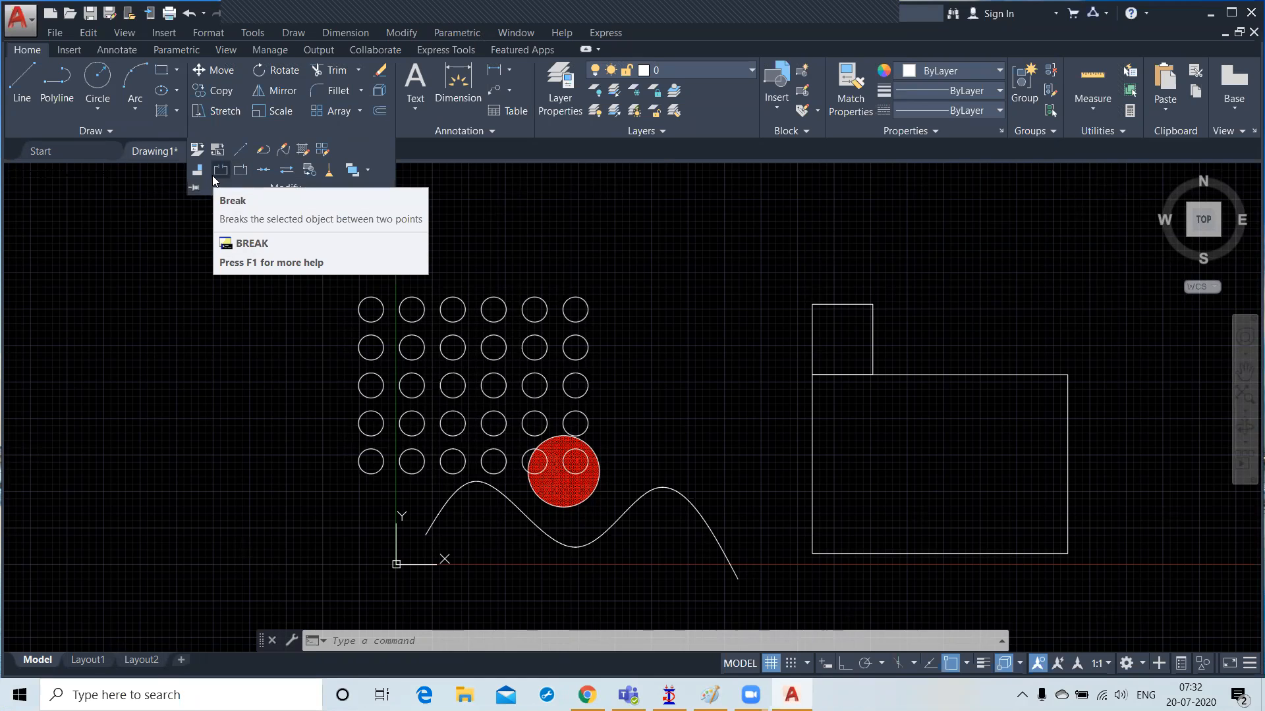
left_click(11, 95)
left_click(519, 219)
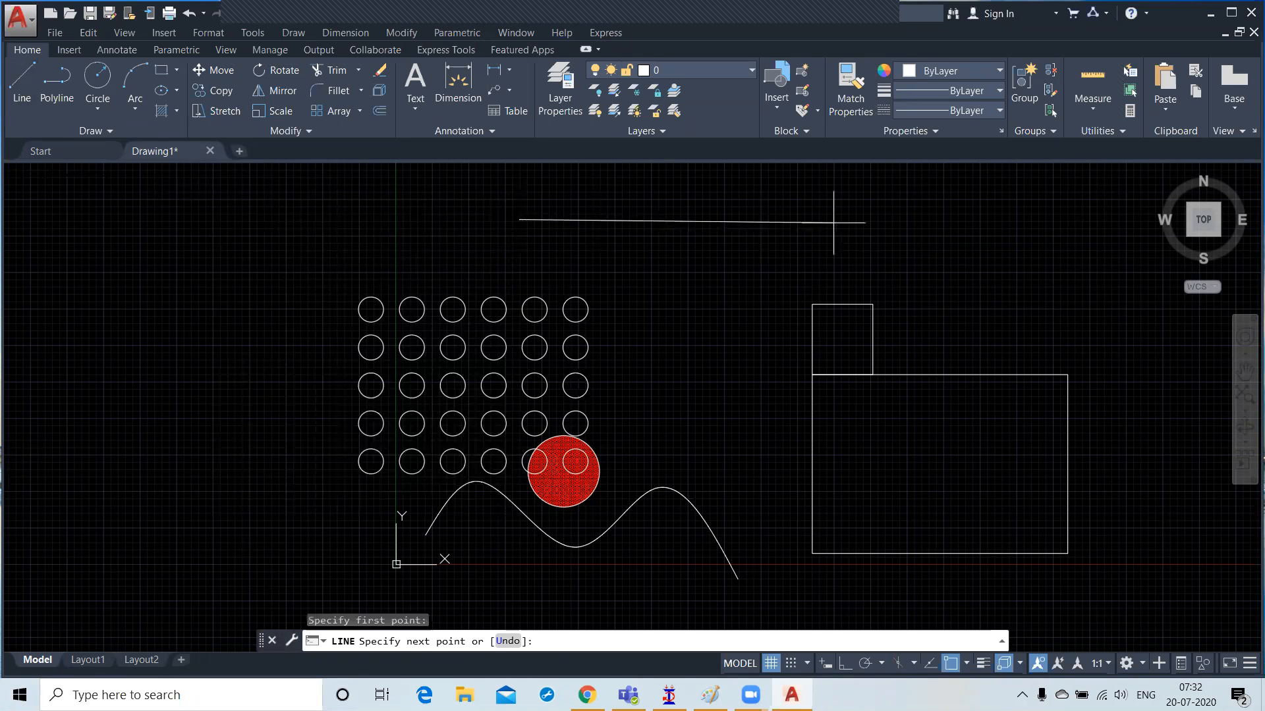
left_click(915, 223)
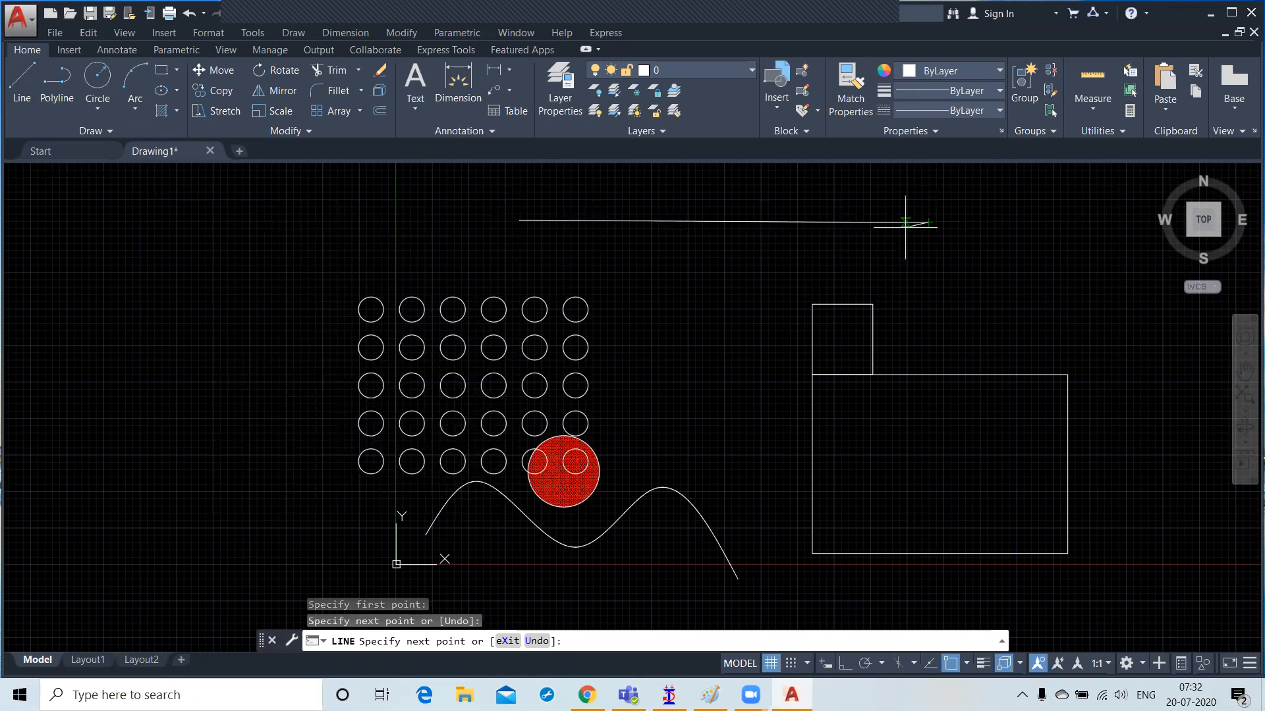
key("Return")
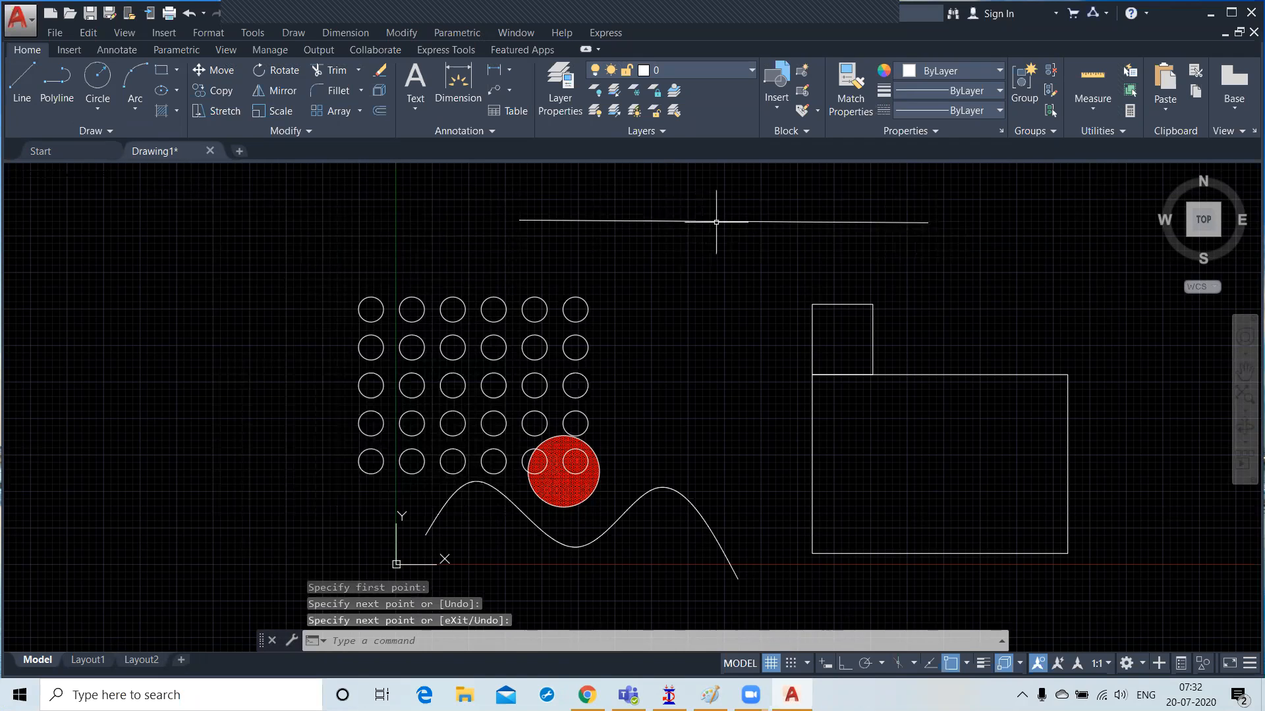
Step: Break the long line from a point about a quarter along it, with the second break point at a distance of 1500
left_click(293, 132)
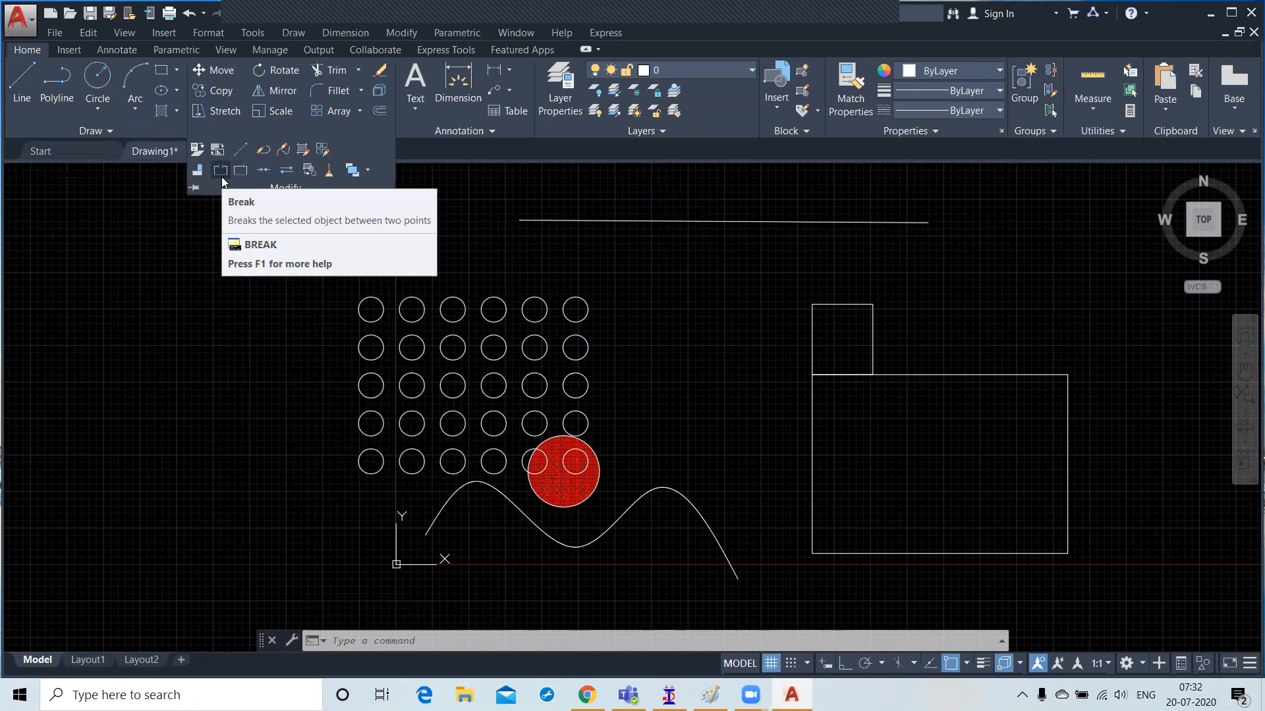
left_click(222, 170)
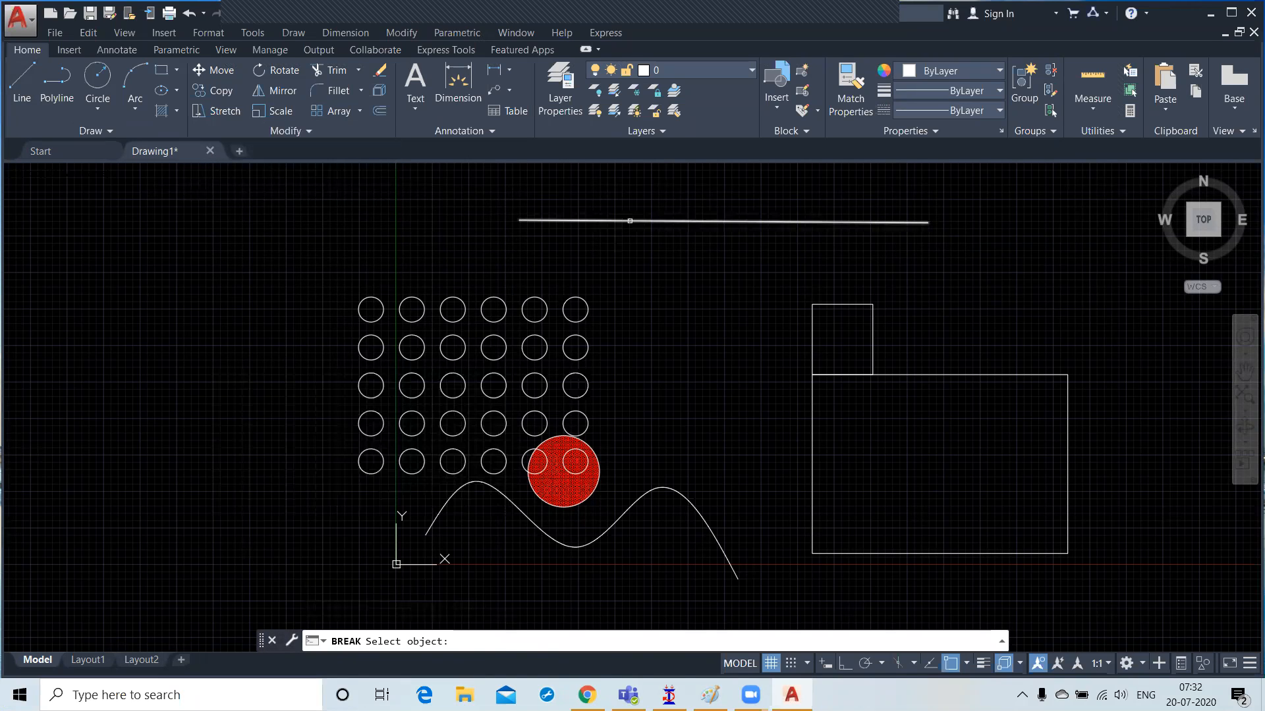
left_click(630, 221)
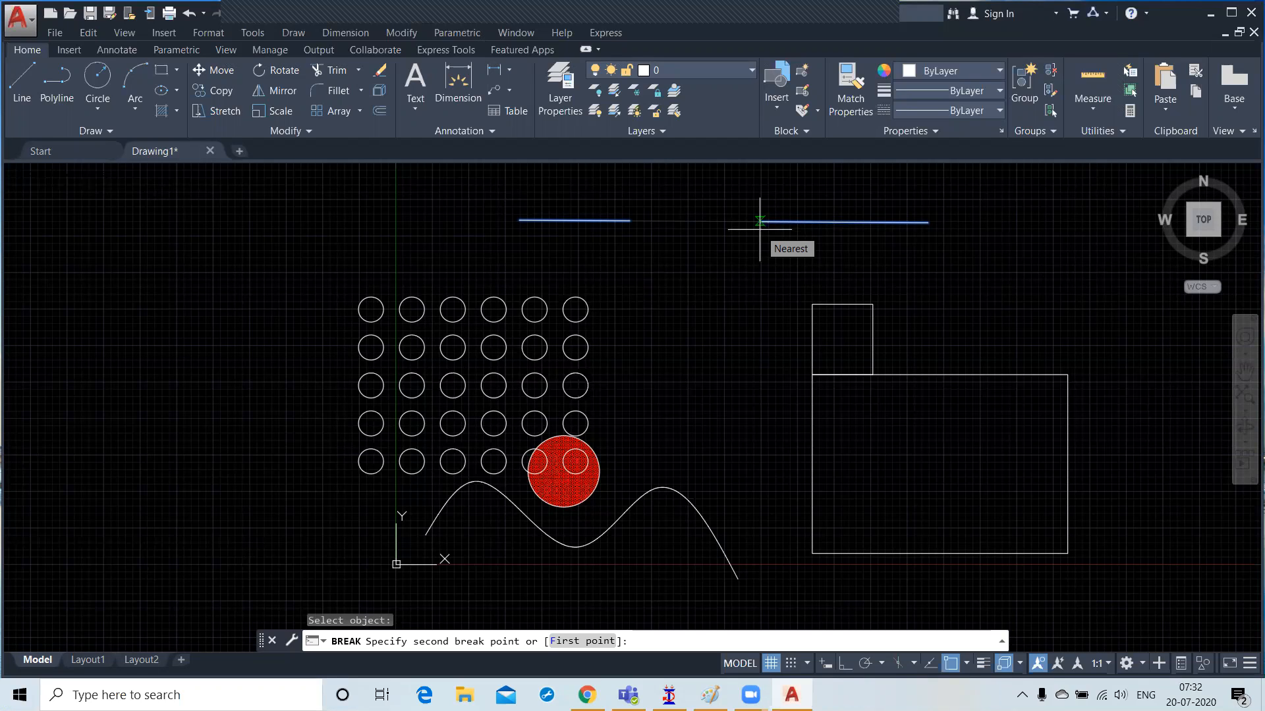
type("1500")
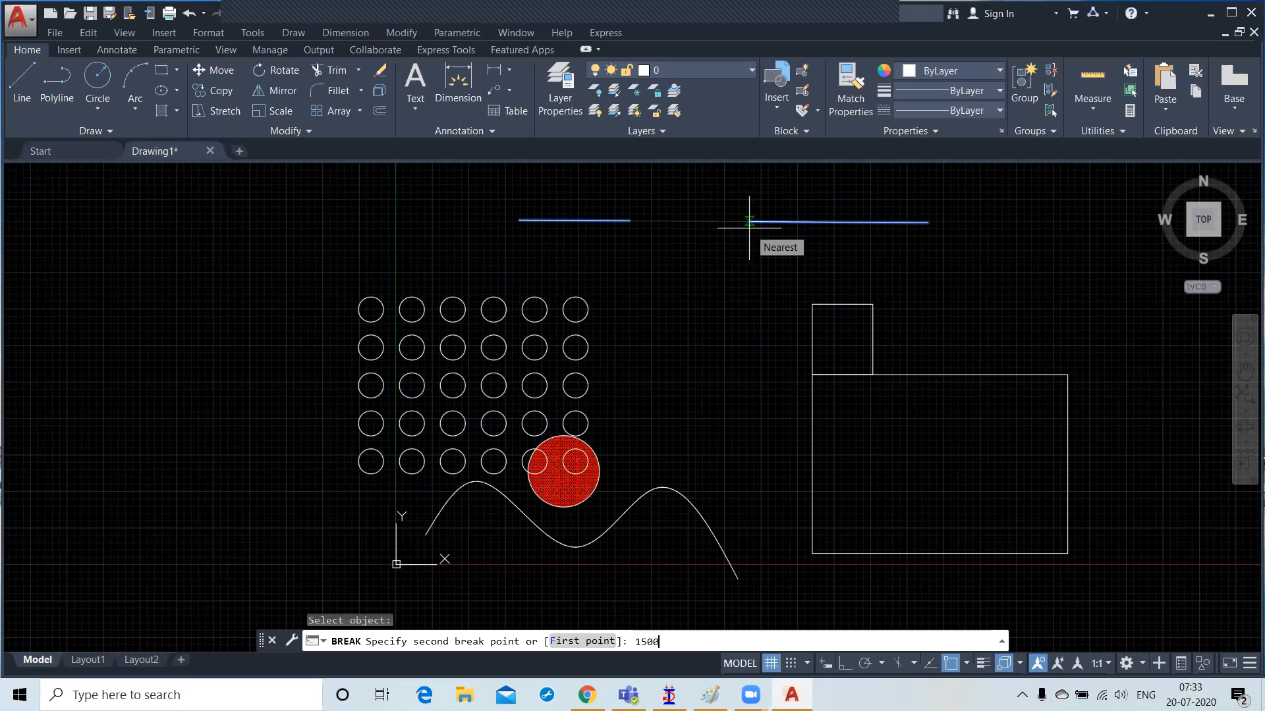
key("Return")
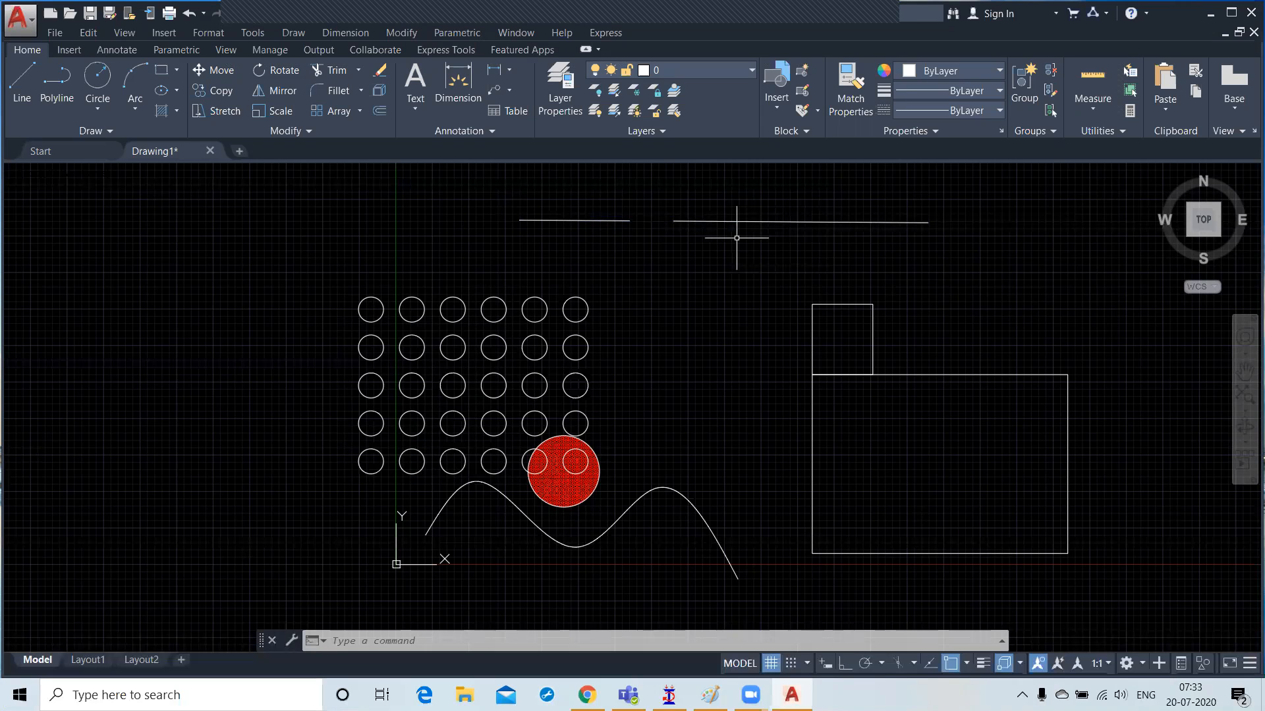
Step: Break the large rectangle's top edge between a point near its midpoint and a point close to the upper-right corner
left_click(297, 130)
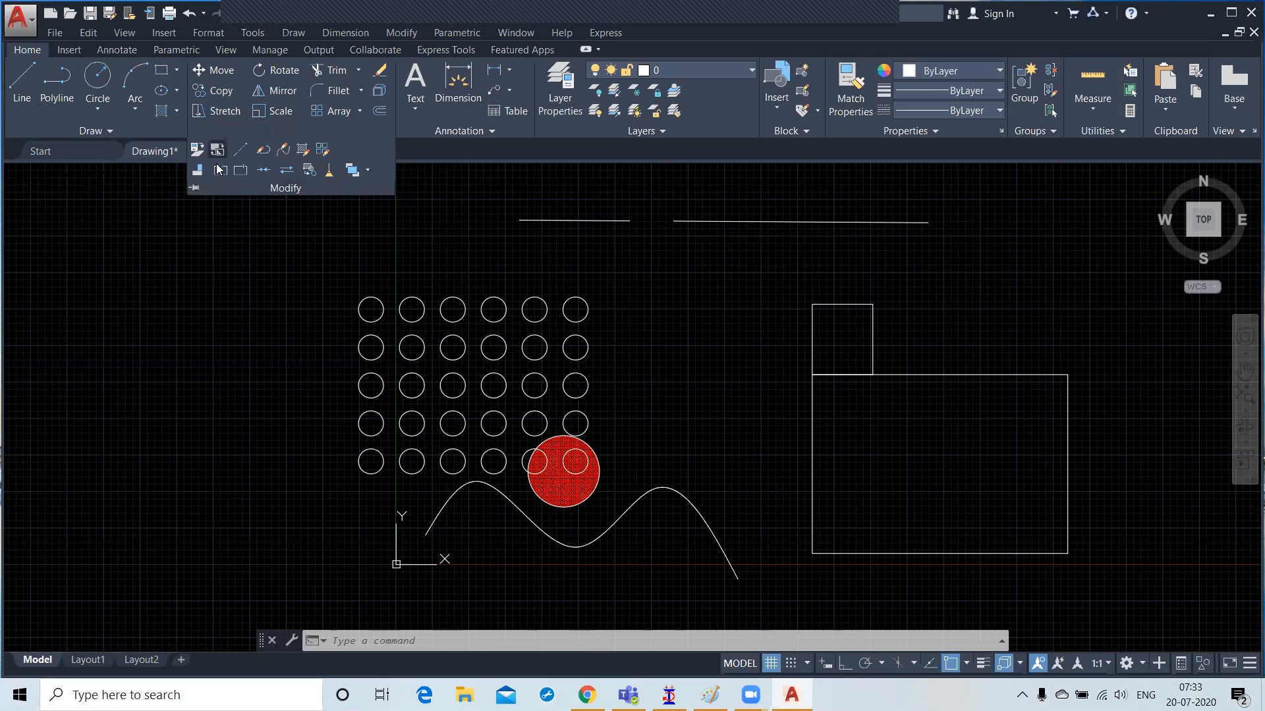
left_click(225, 176)
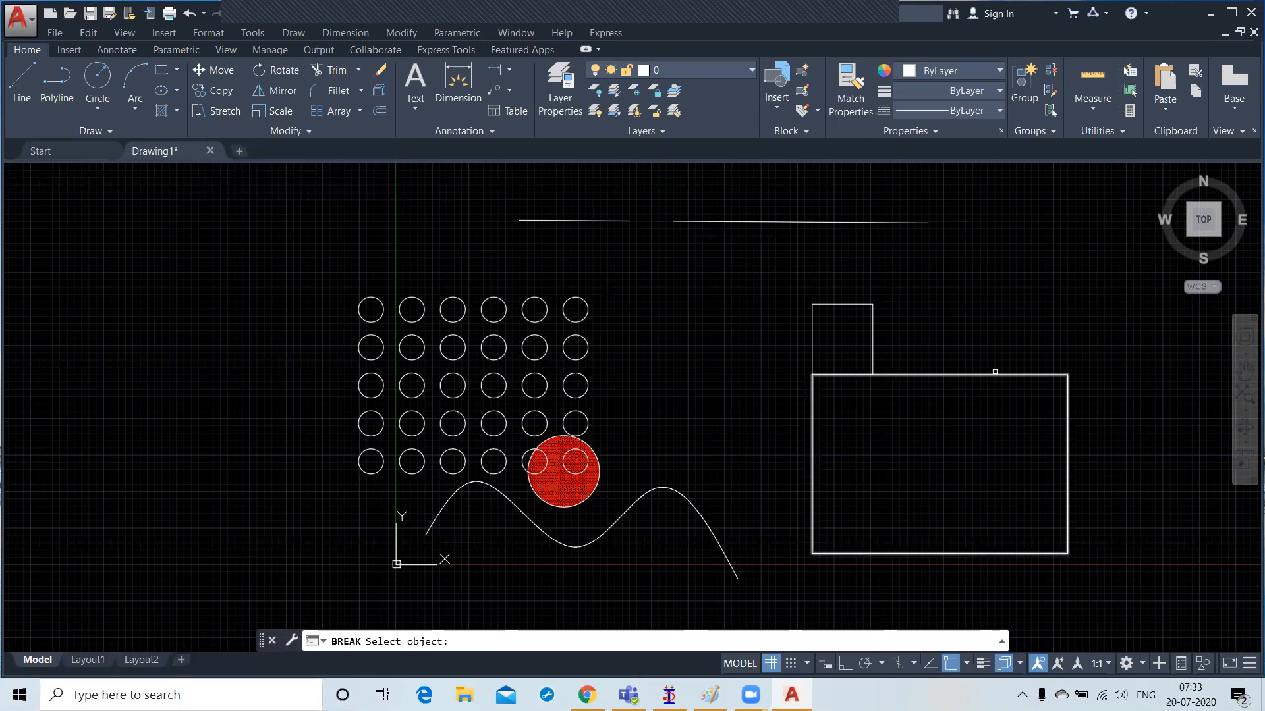
left_click(944, 375)
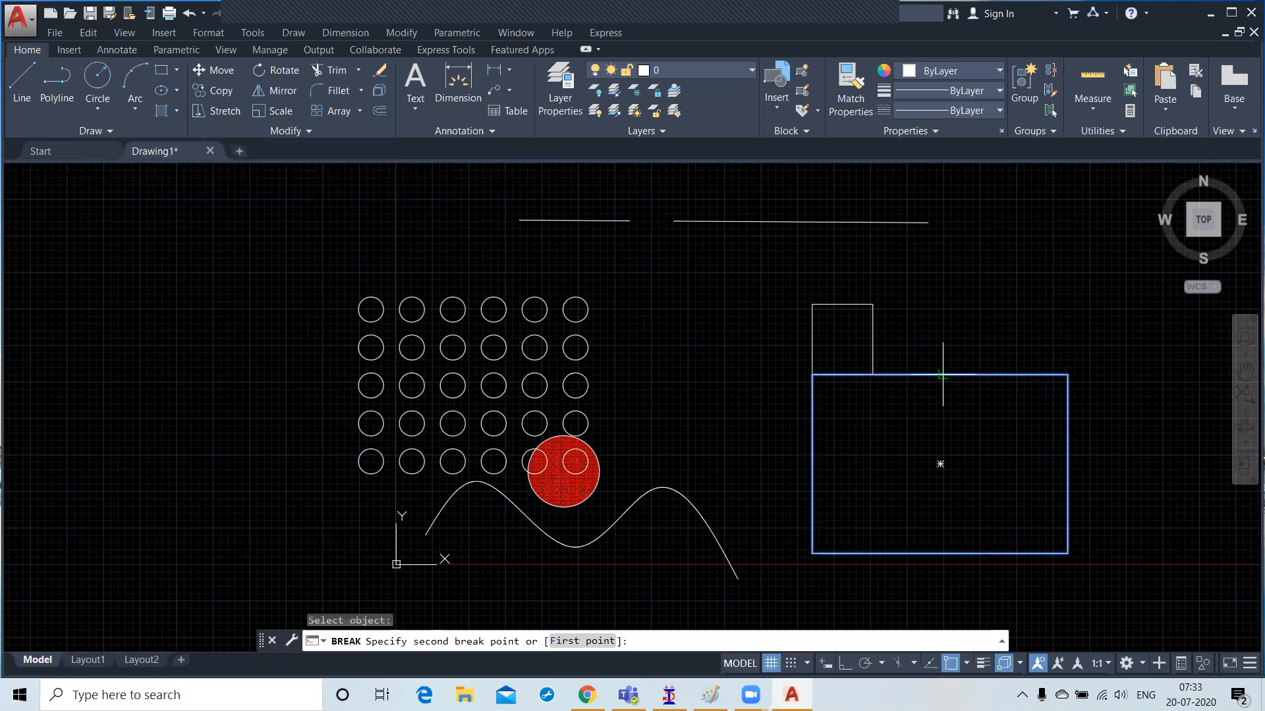
left_click(1035, 373)
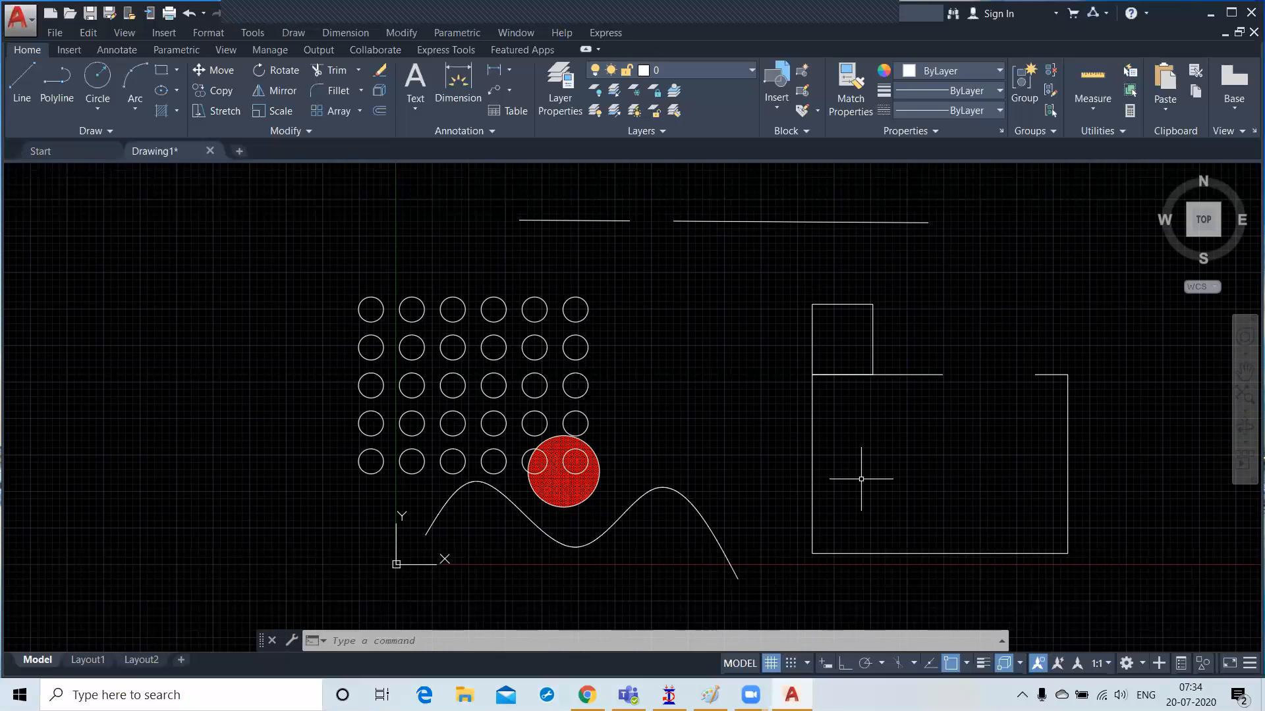
Step: Join the two collinear pieces of the broken long line into a single line
left_click(311, 133)
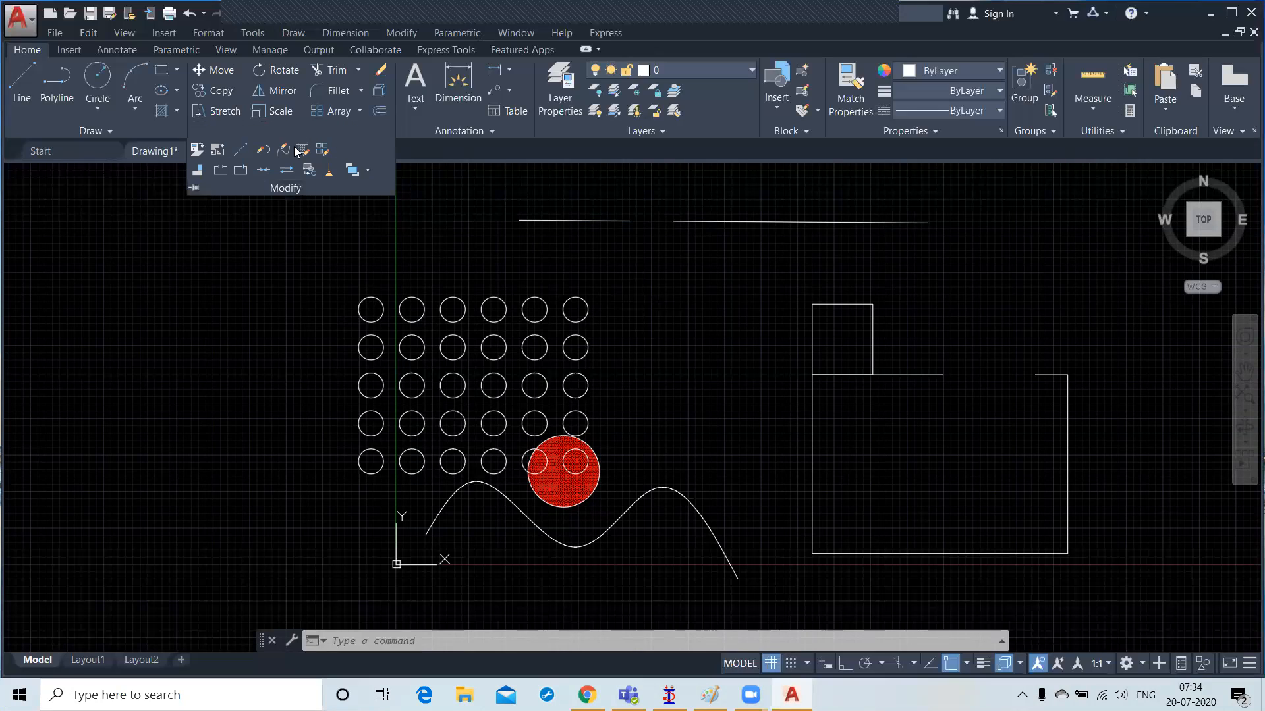
left_click(262, 170)
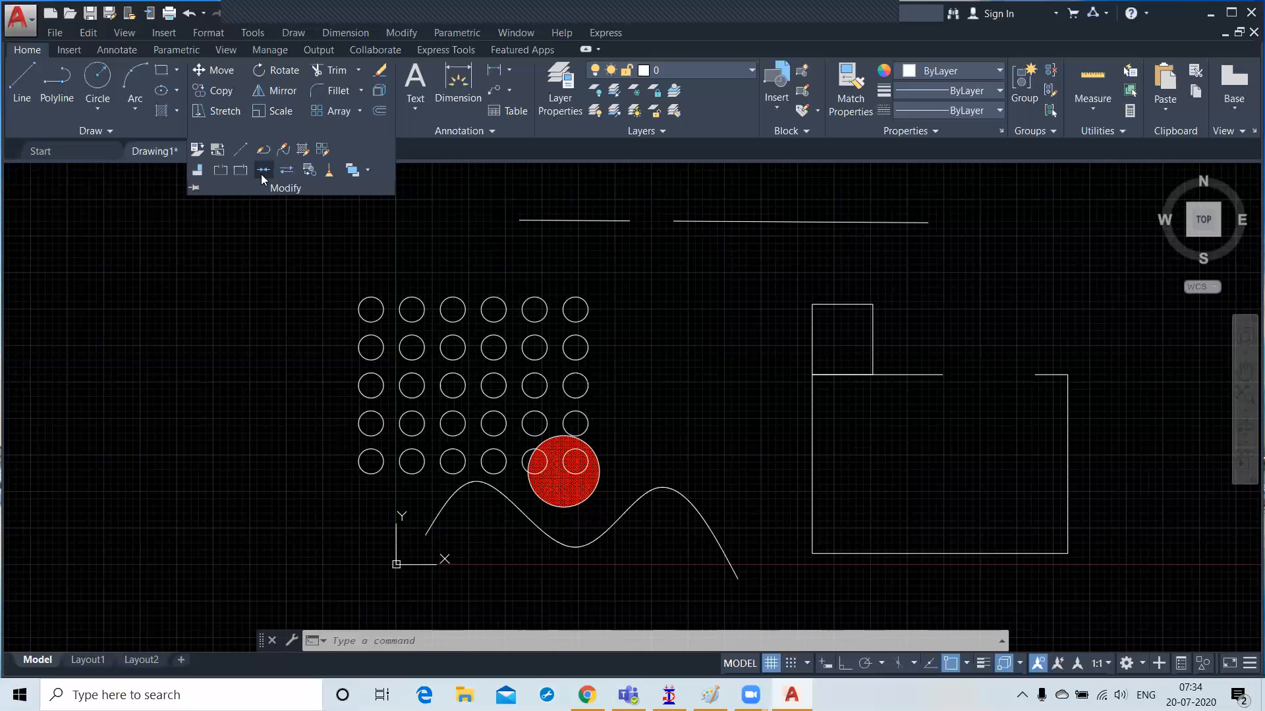
left_click(616, 220)
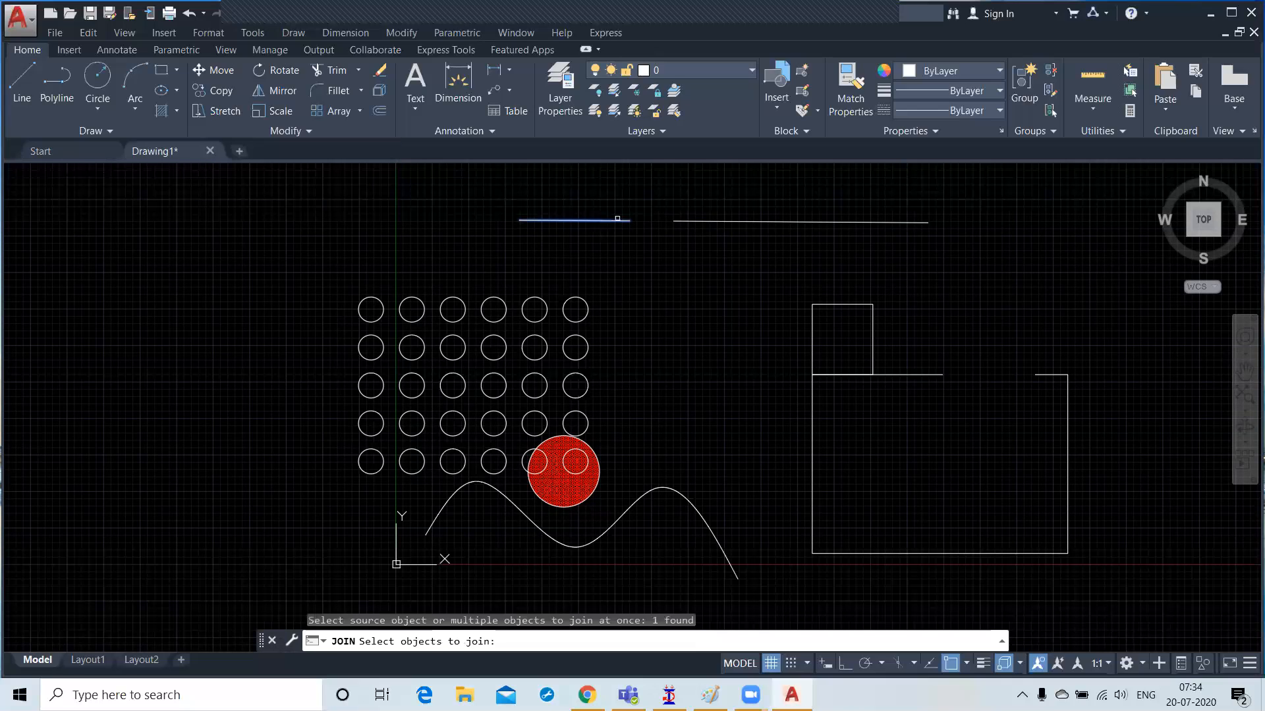
left_click(675, 220)
key("Return")
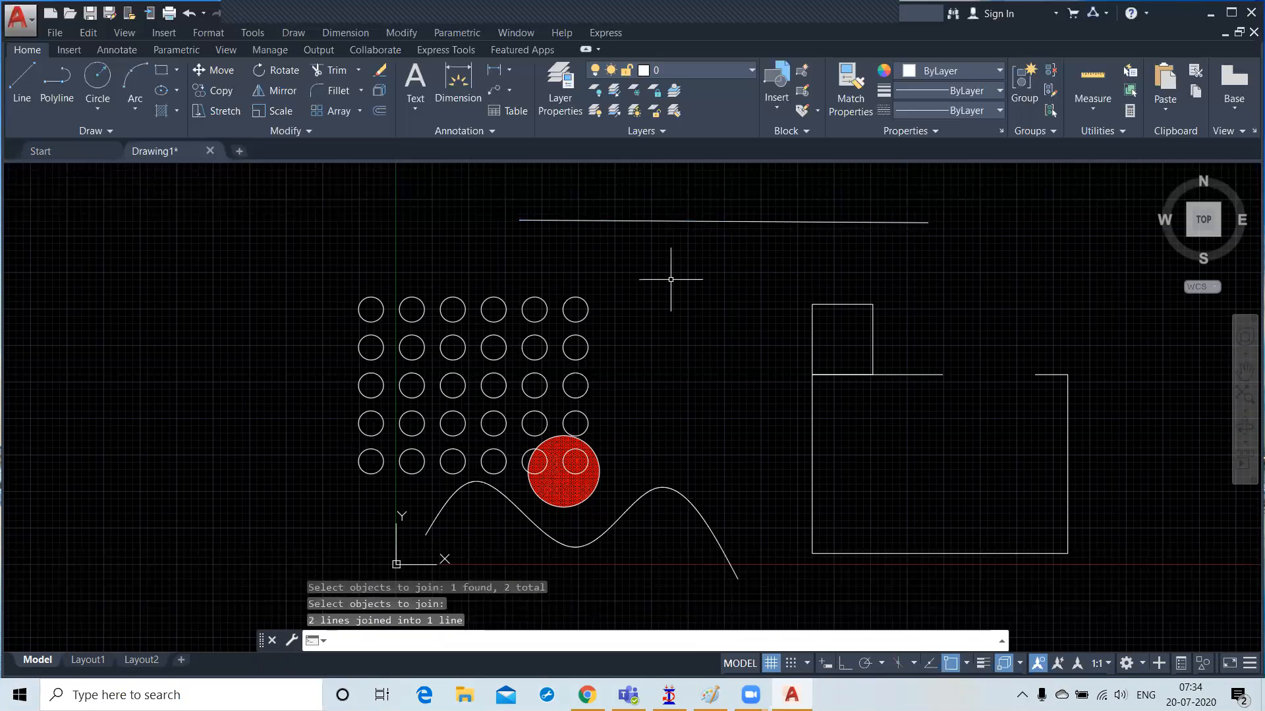
mouse_move(658, 221)
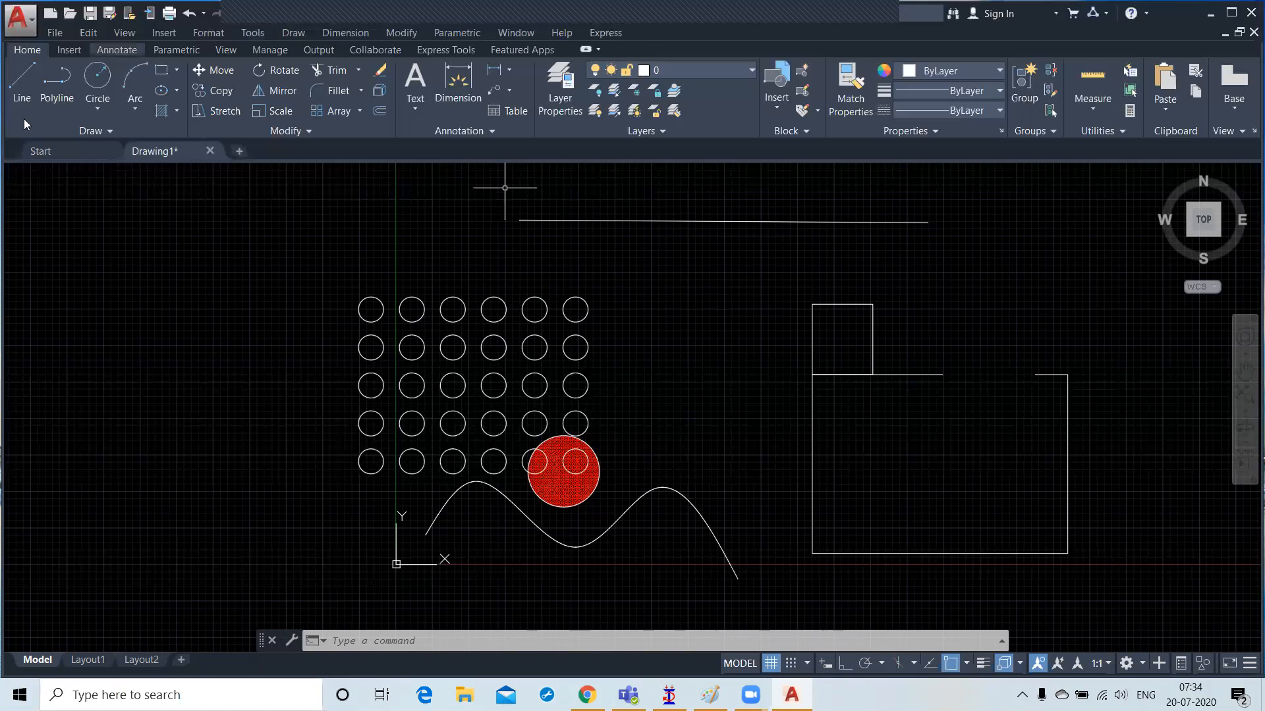
Step: Draw a shorter, nearly horizontal line to the left of the long line, above the circle array
left_click(22, 80)
left_click(245, 229)
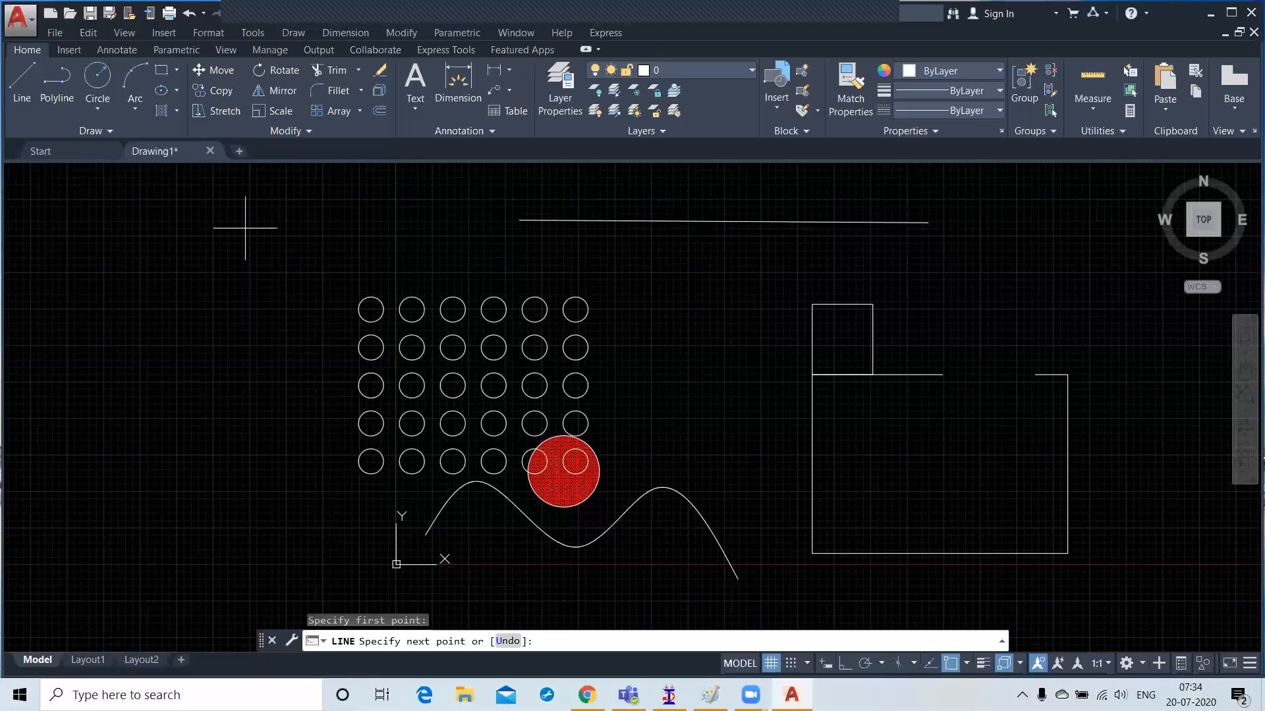
left_click(450, 230)
right_click(507, 239)
left_click(522, 246)
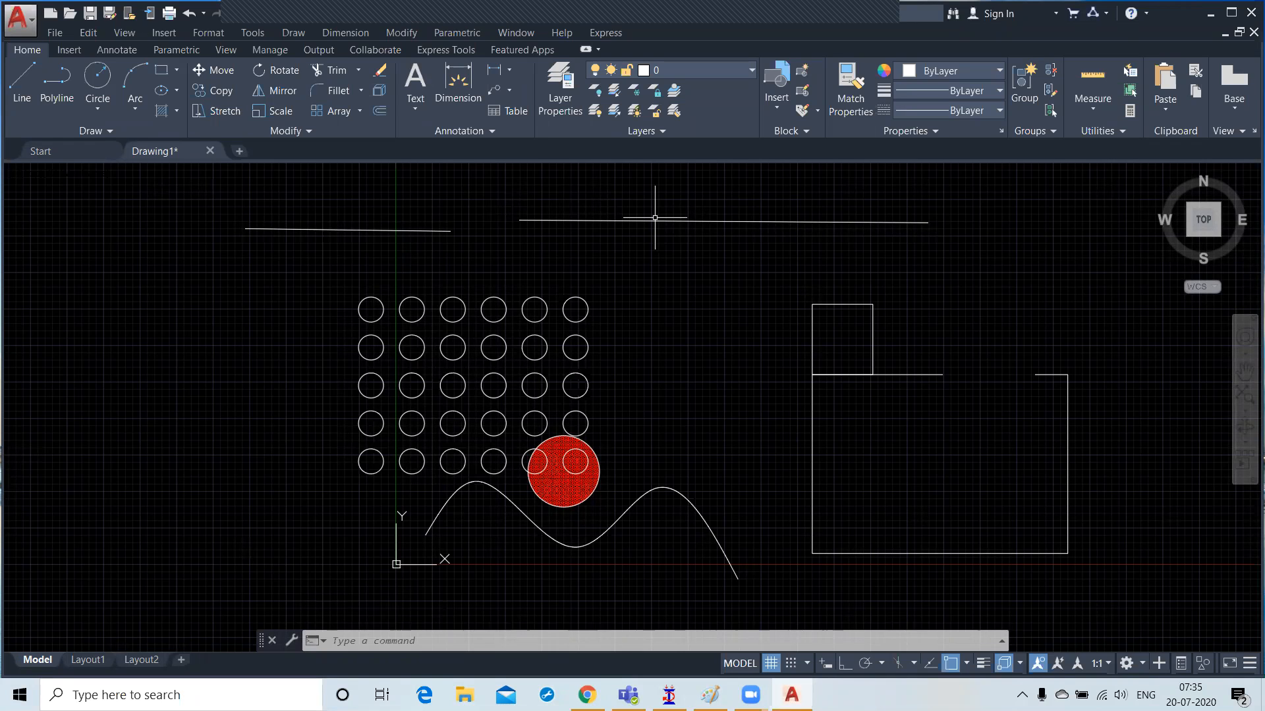
Step: Split the shorter line with Break at Point between its left end and middle, and select the left piece to check it
left_click(309, 131)
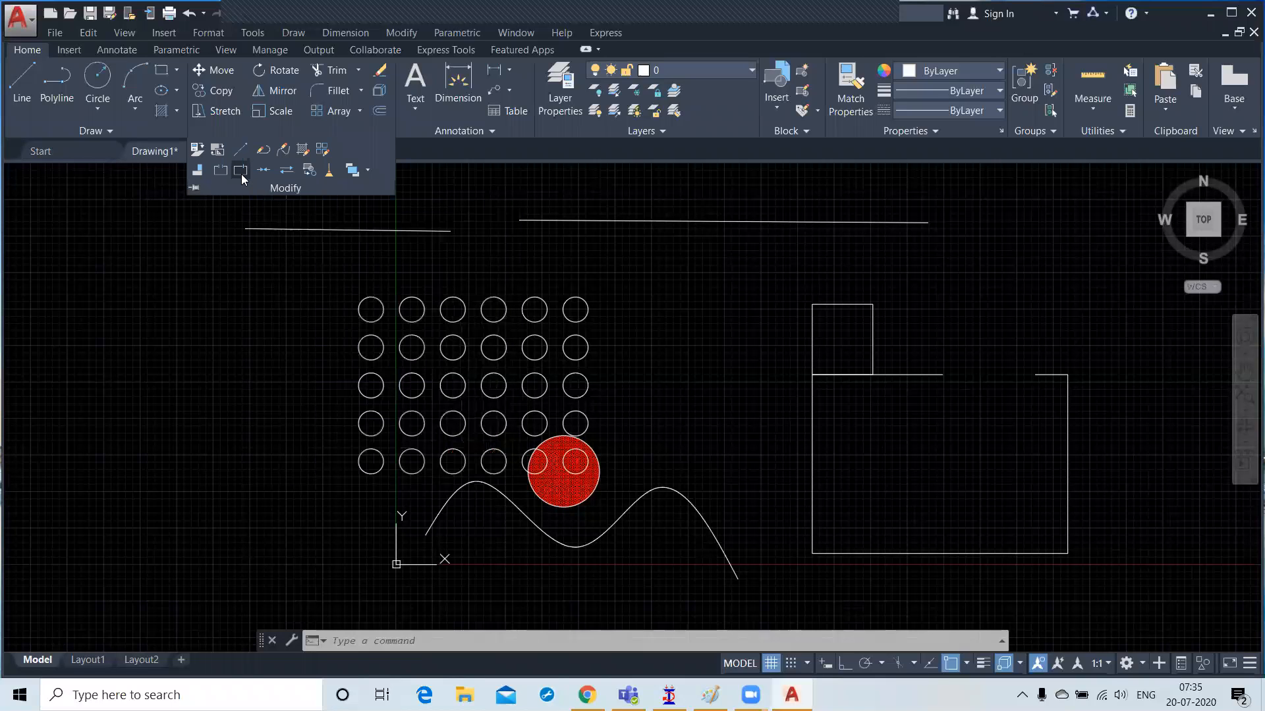
left_click(241, 172)
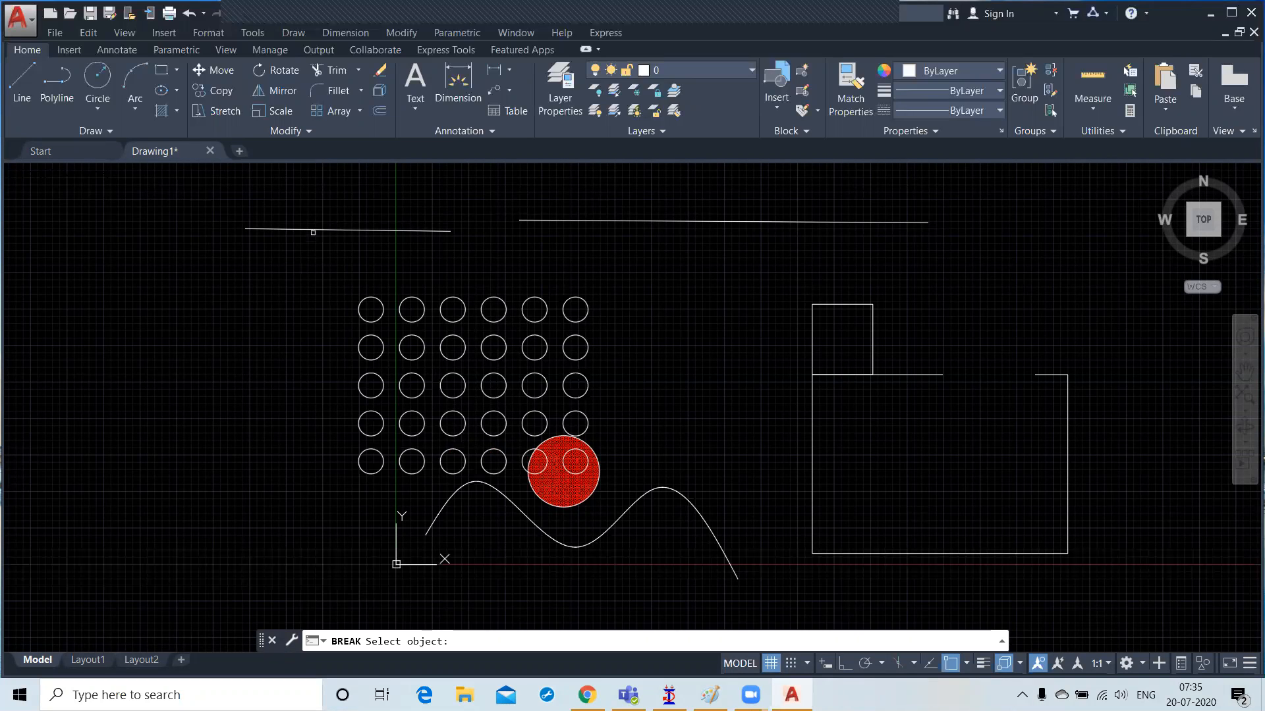
left_click(307, 229)
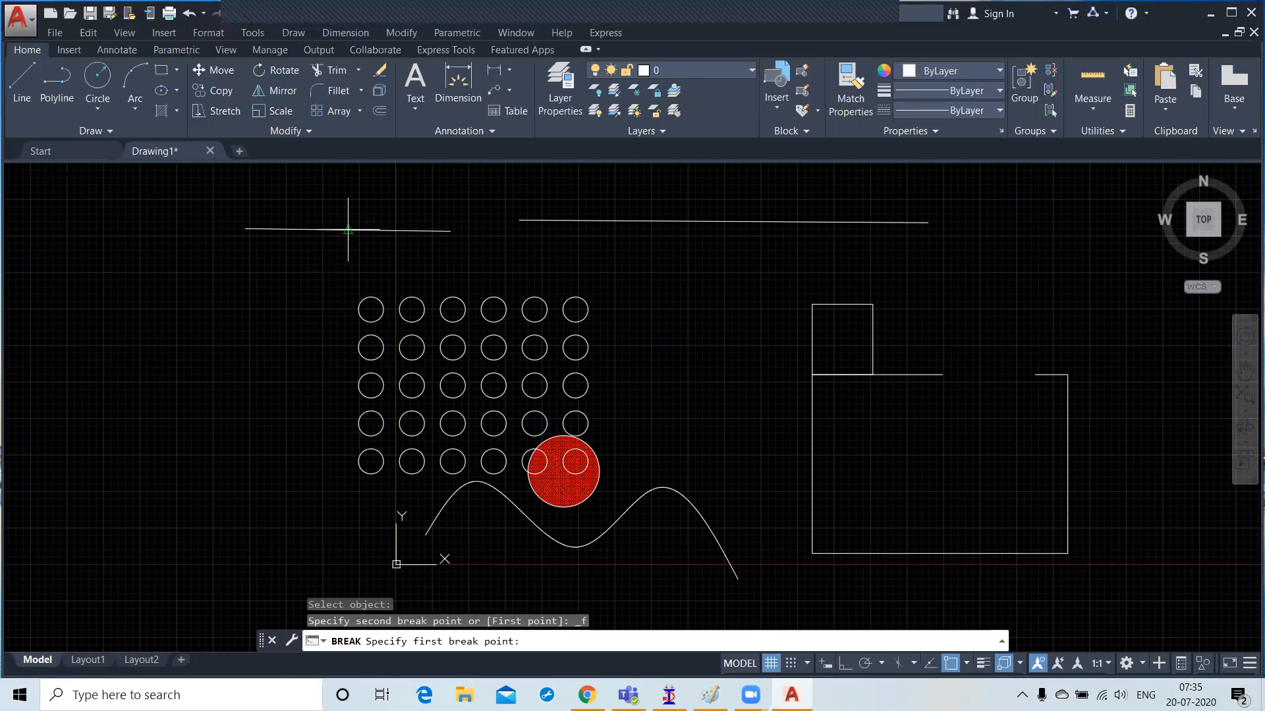
left_click(334, 229)
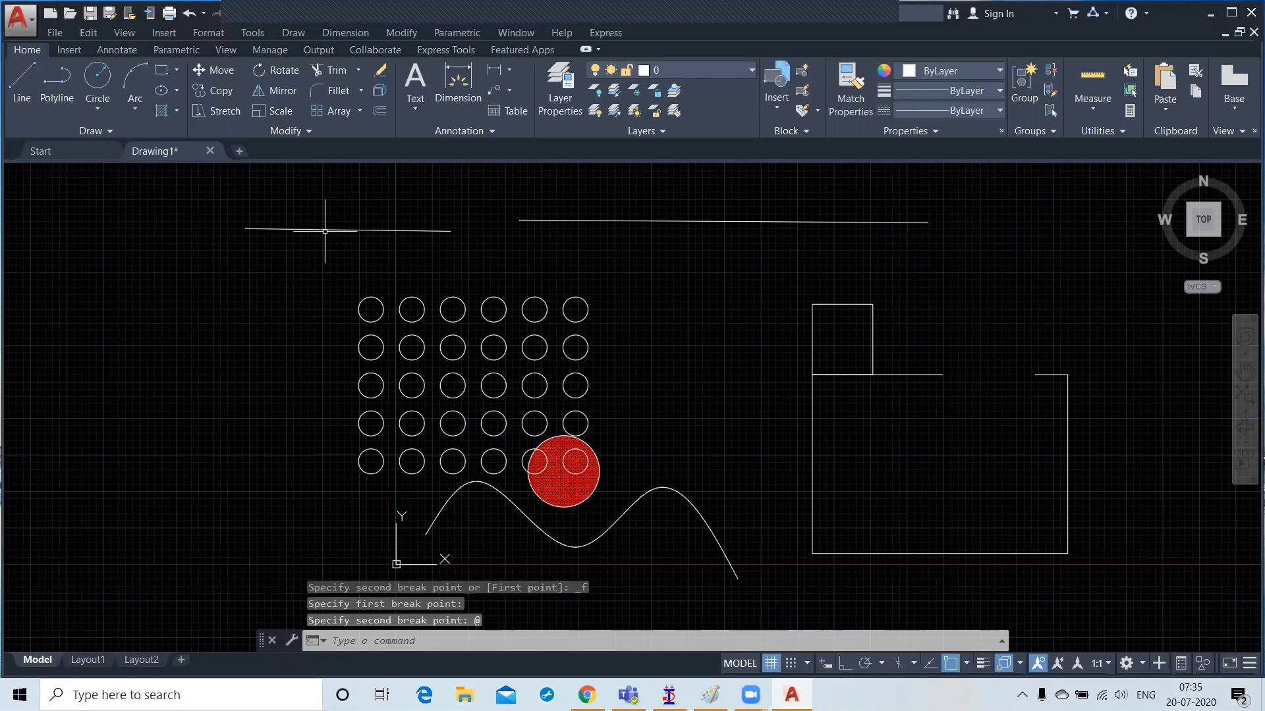
left_click(276, 229)
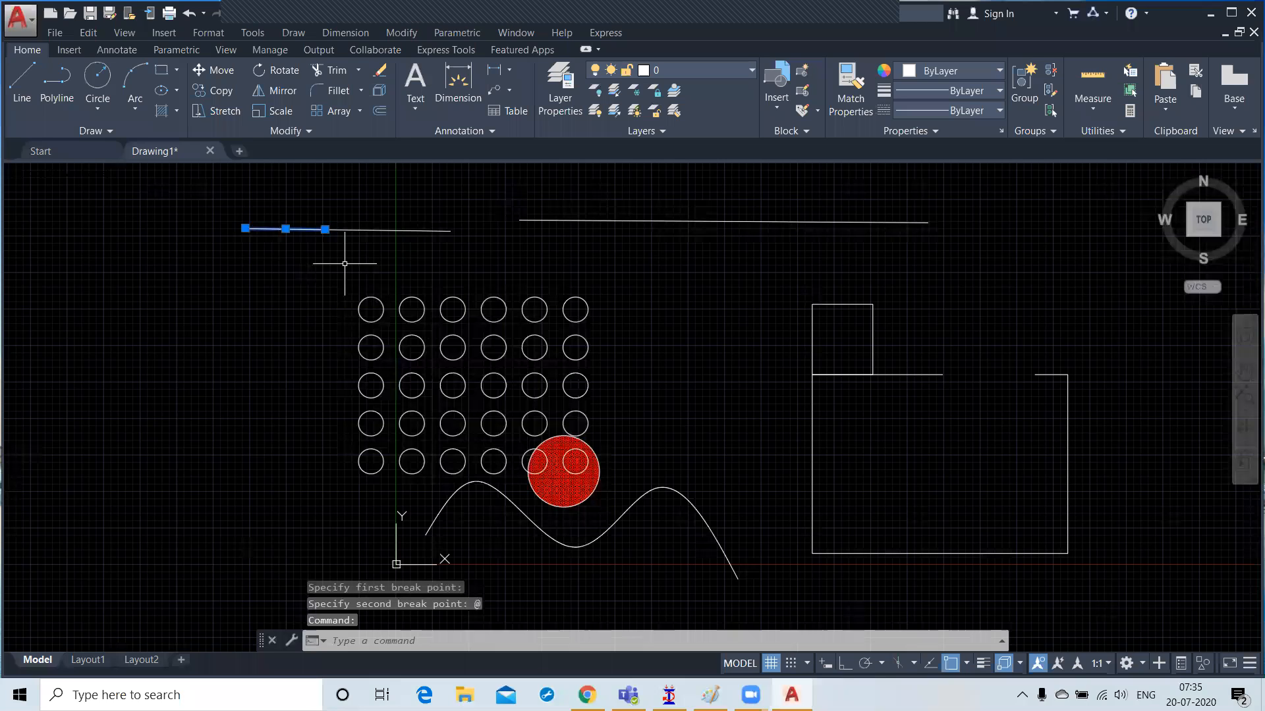
key("Escape")
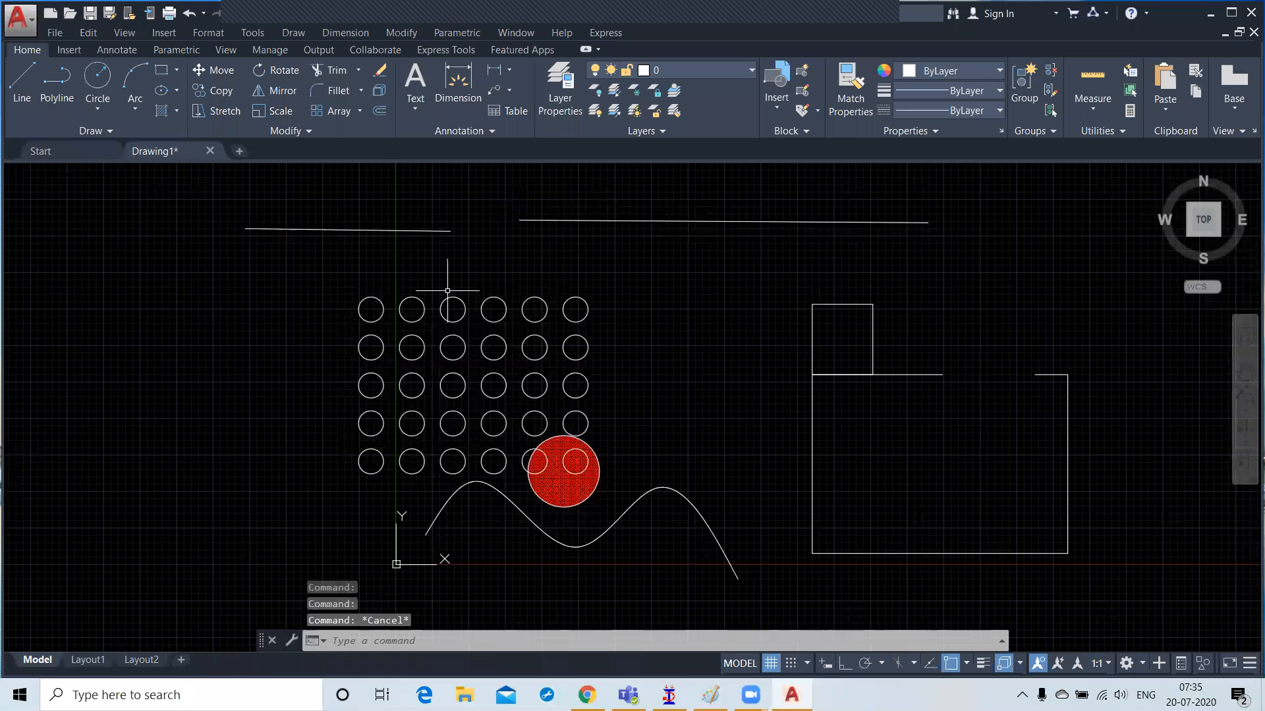
left_click(270, 229)
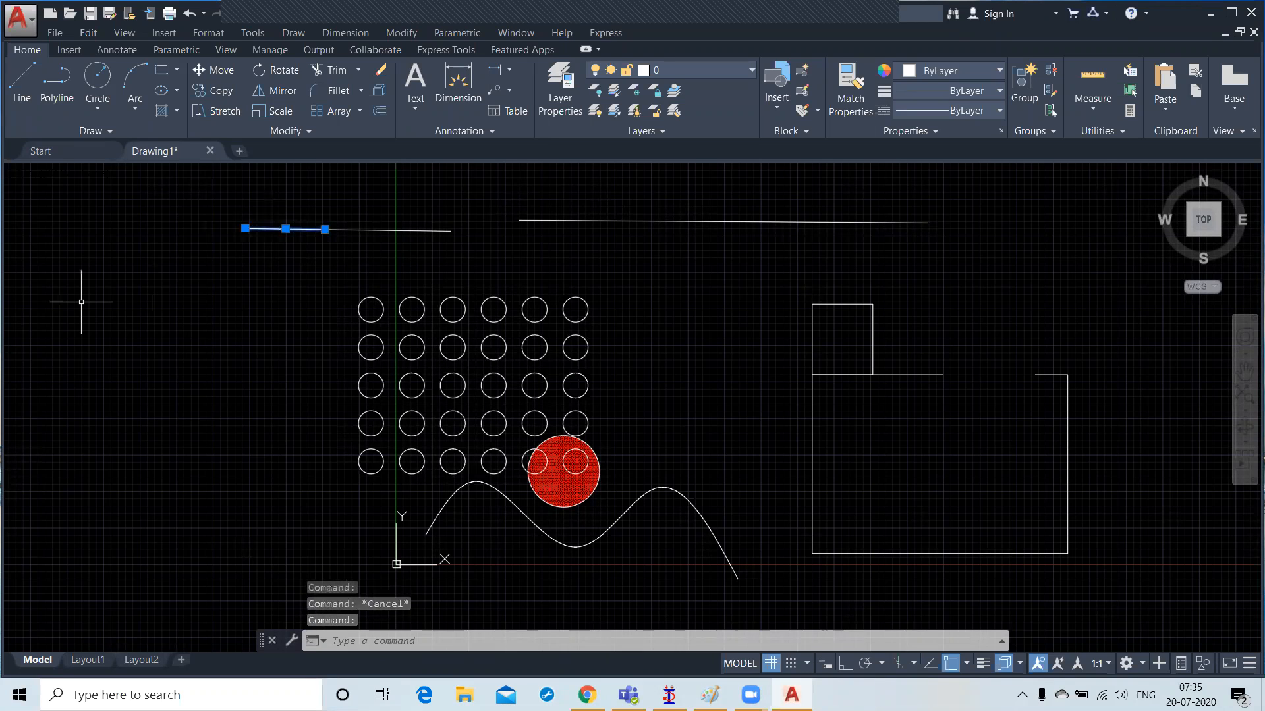
Step: Erase the left piece of the split shorter line and undo the erasure
key("Delete")
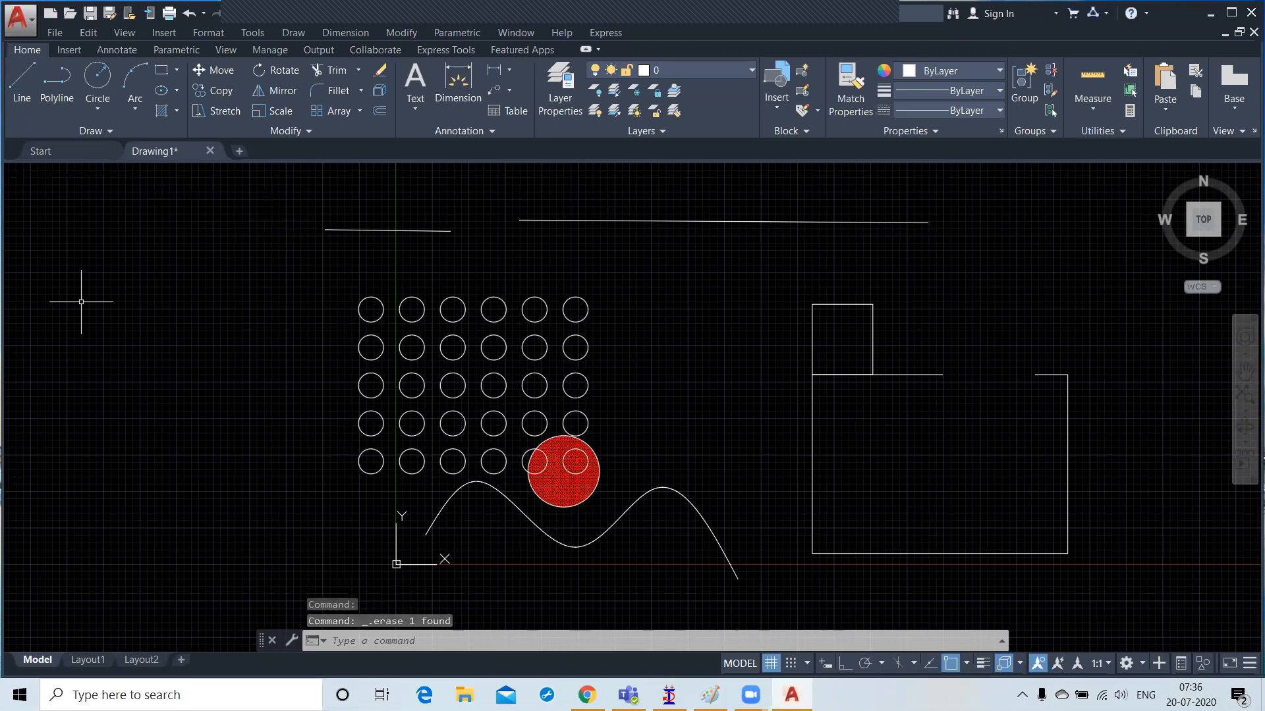
key("ctrl+z")
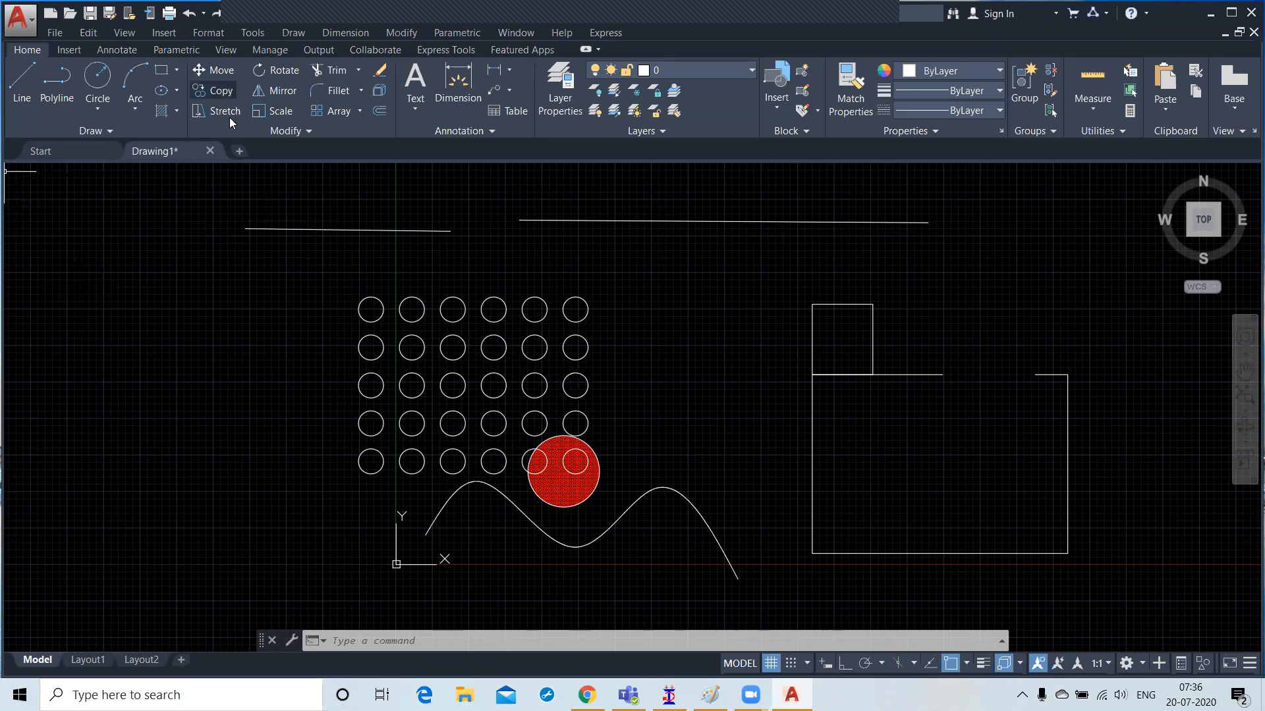
left_click(298, 131)
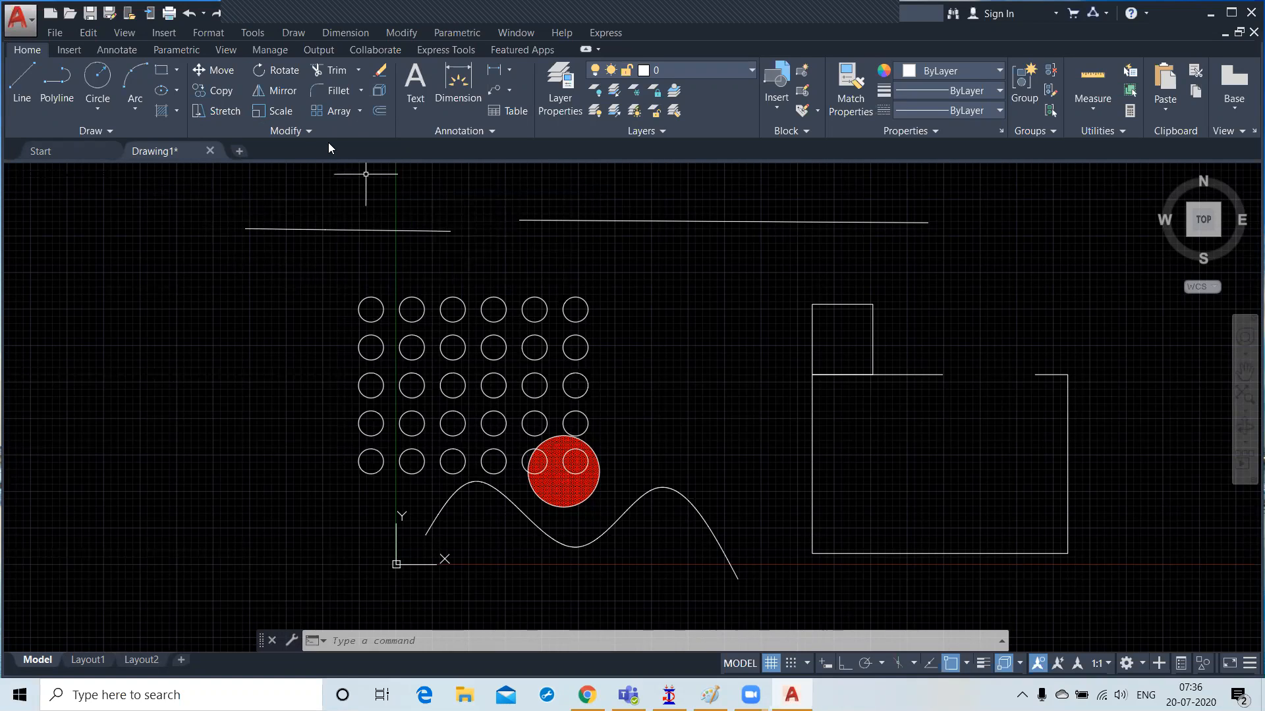
left_click(308, 131)
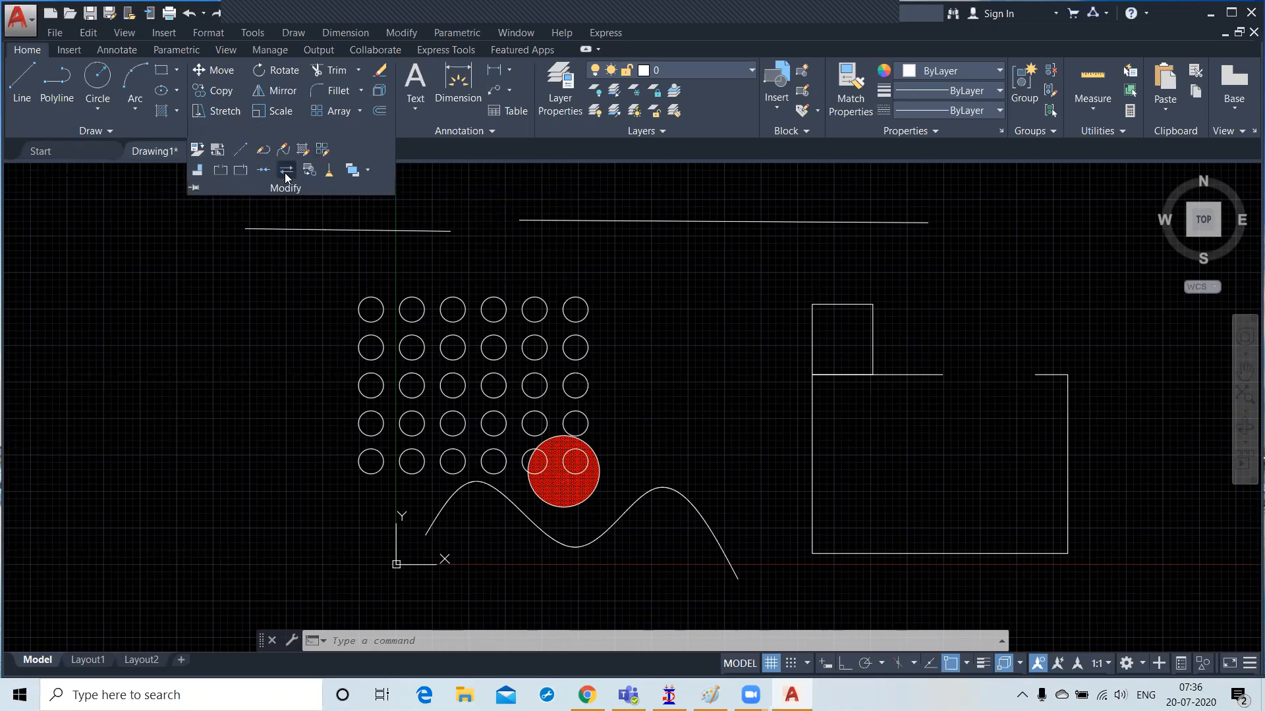
left_click(285, 170)
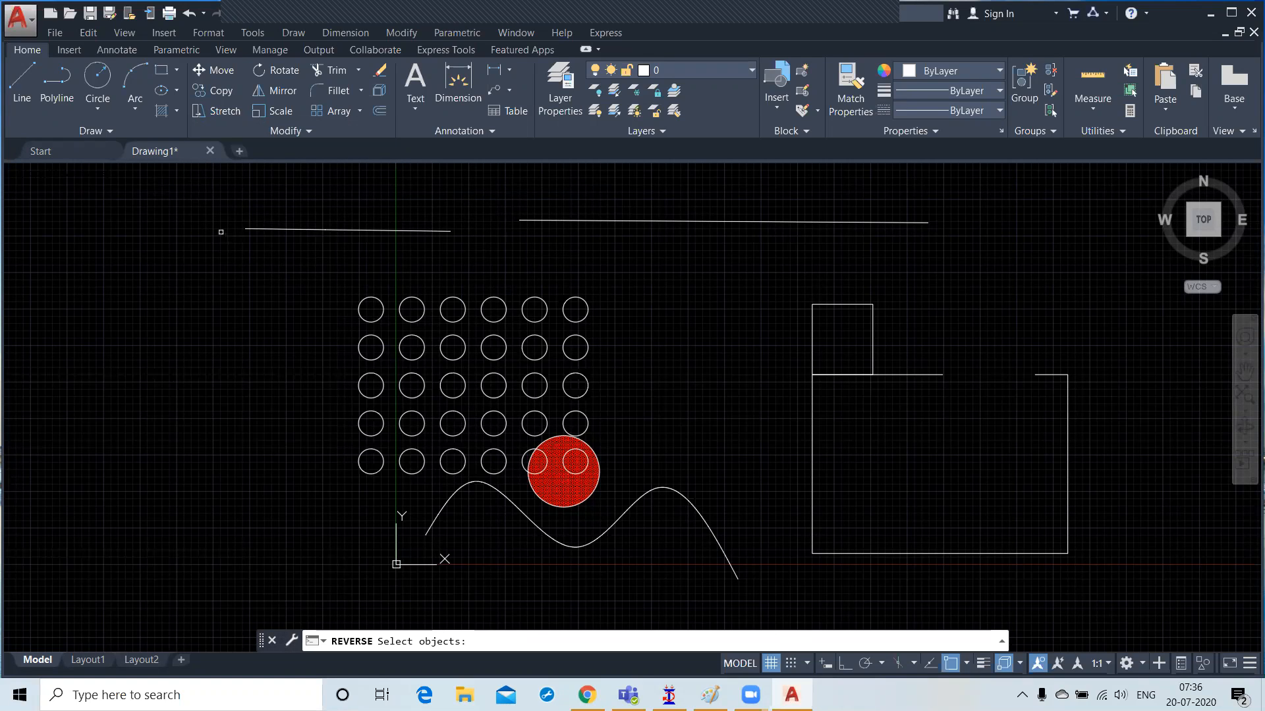
key("Return")
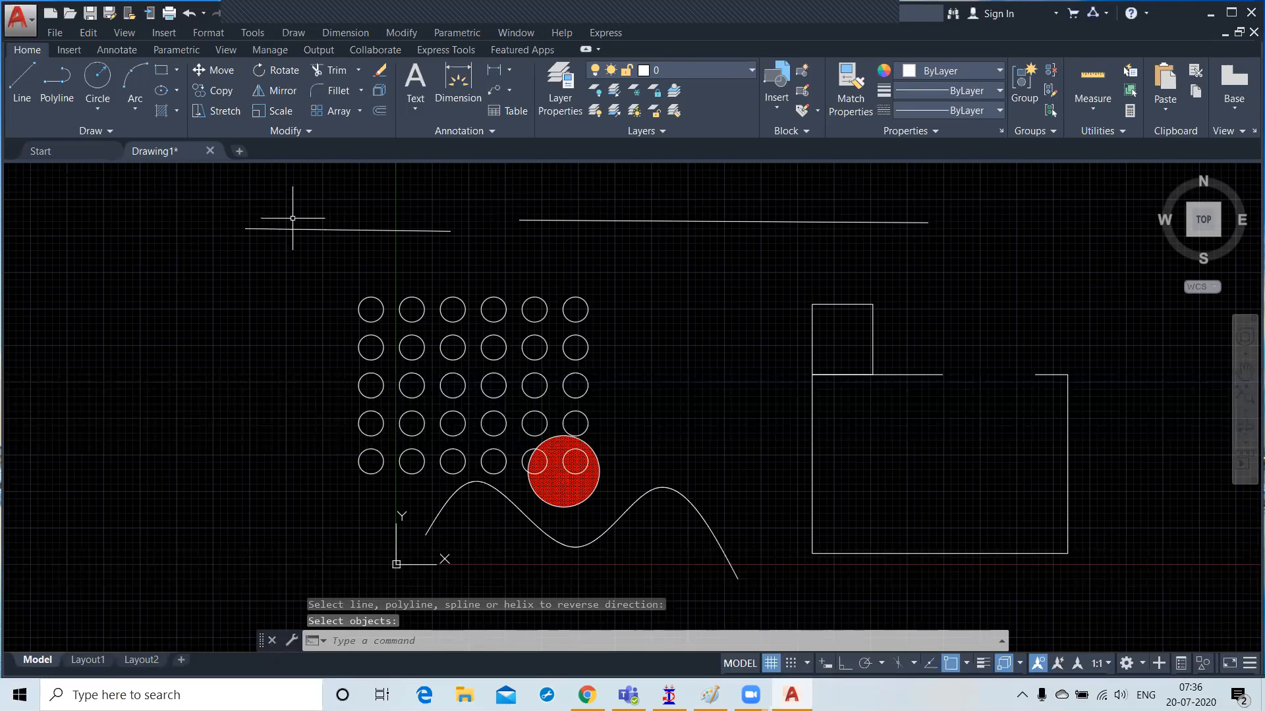
Step: Draw a line on top of the long upper line, from its left endpoint to a point about one third along it
left_click(308, 132)
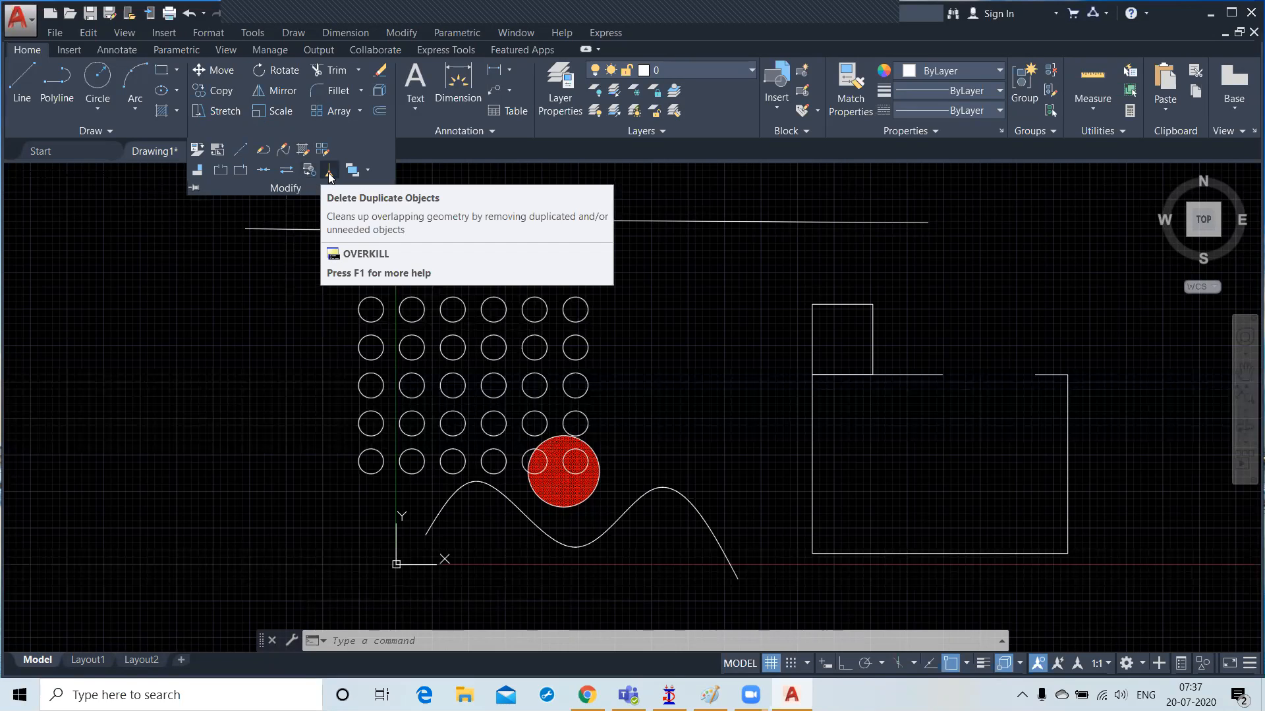
type("l")
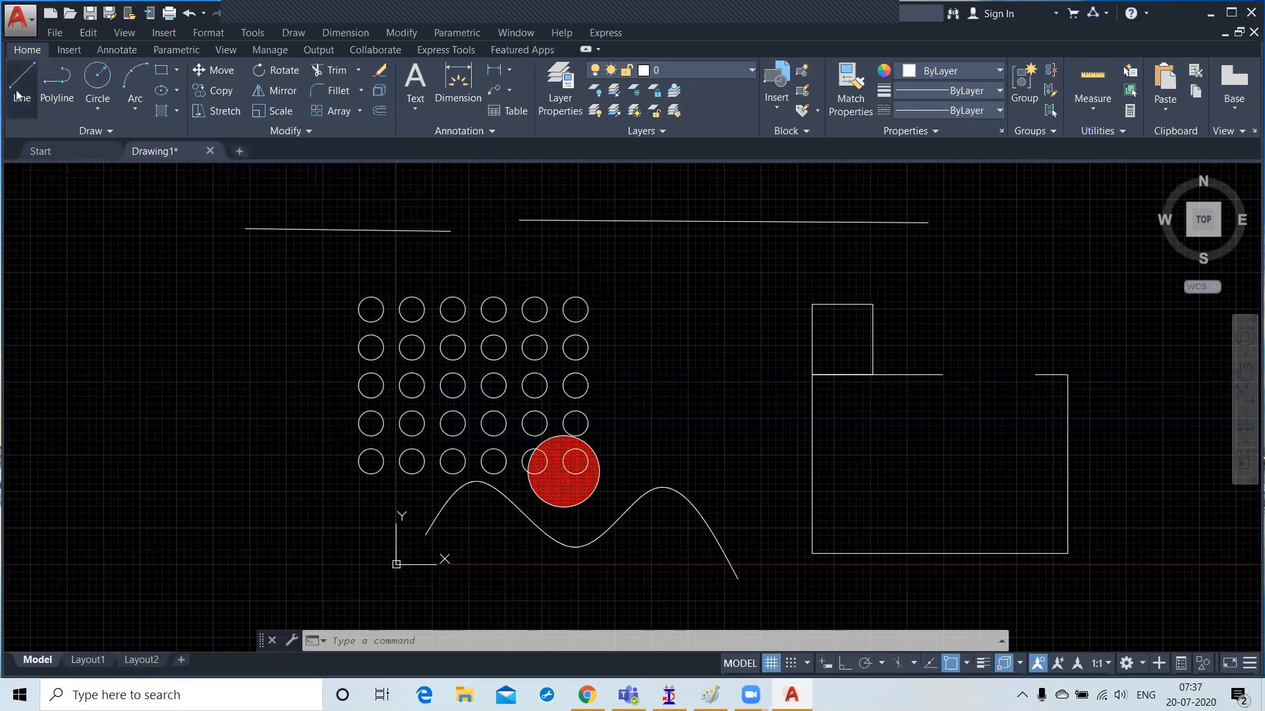
key("Return")
left_click(520, 220)
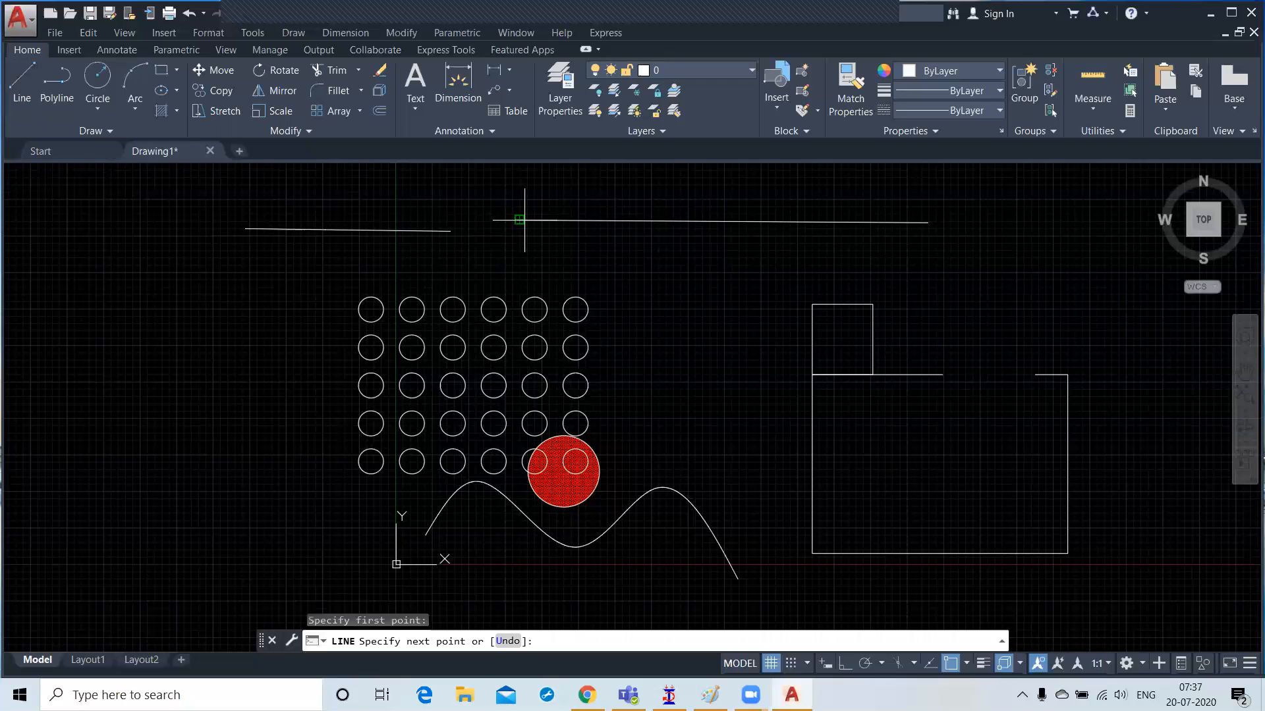
left_click(656, 219)
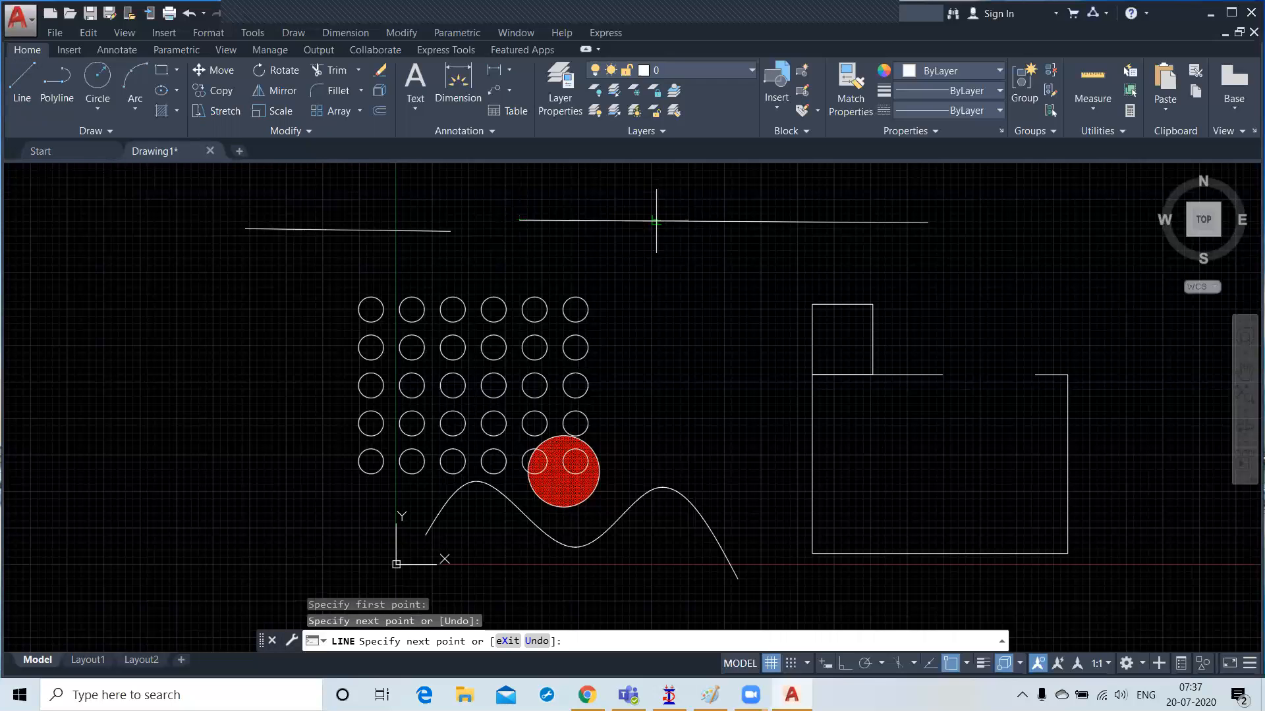
right_click(645, 262)
left_click(678, 277)
Step: Select the short overlapping line and the long line beneath it to check that they are separate objects, and clear the selection
left_click(558, 221)
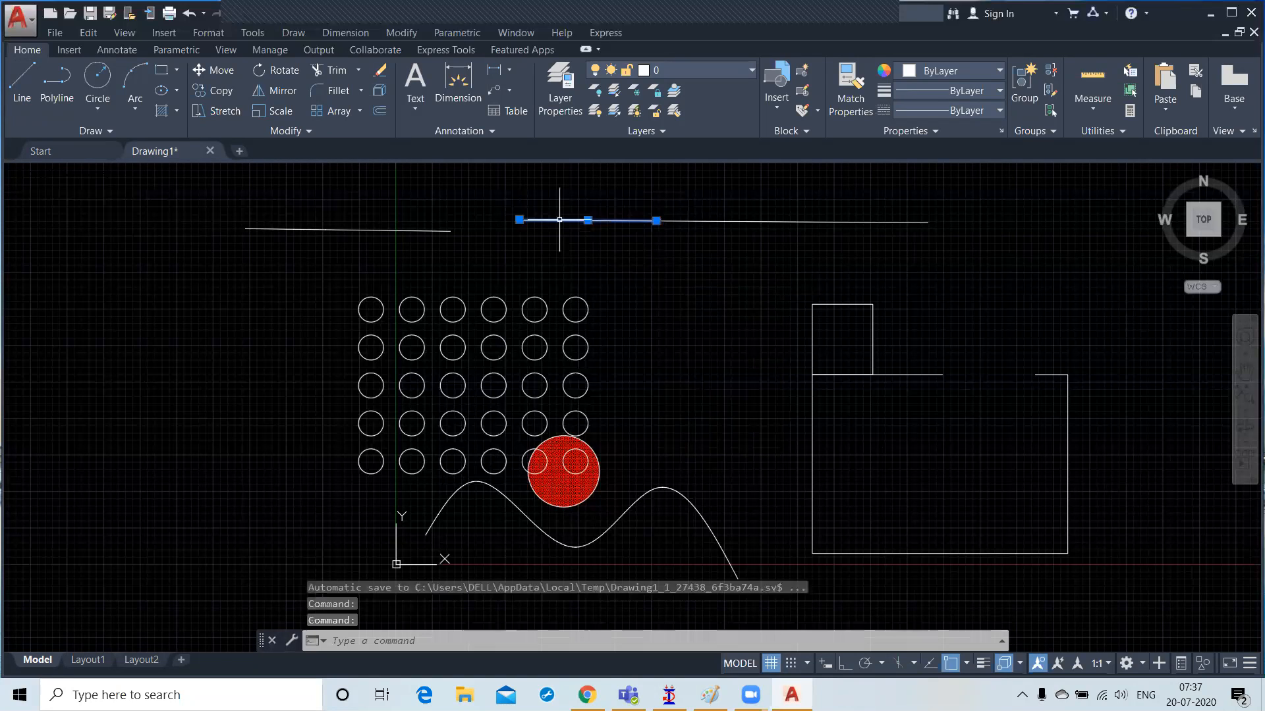
left_click(700, 223)
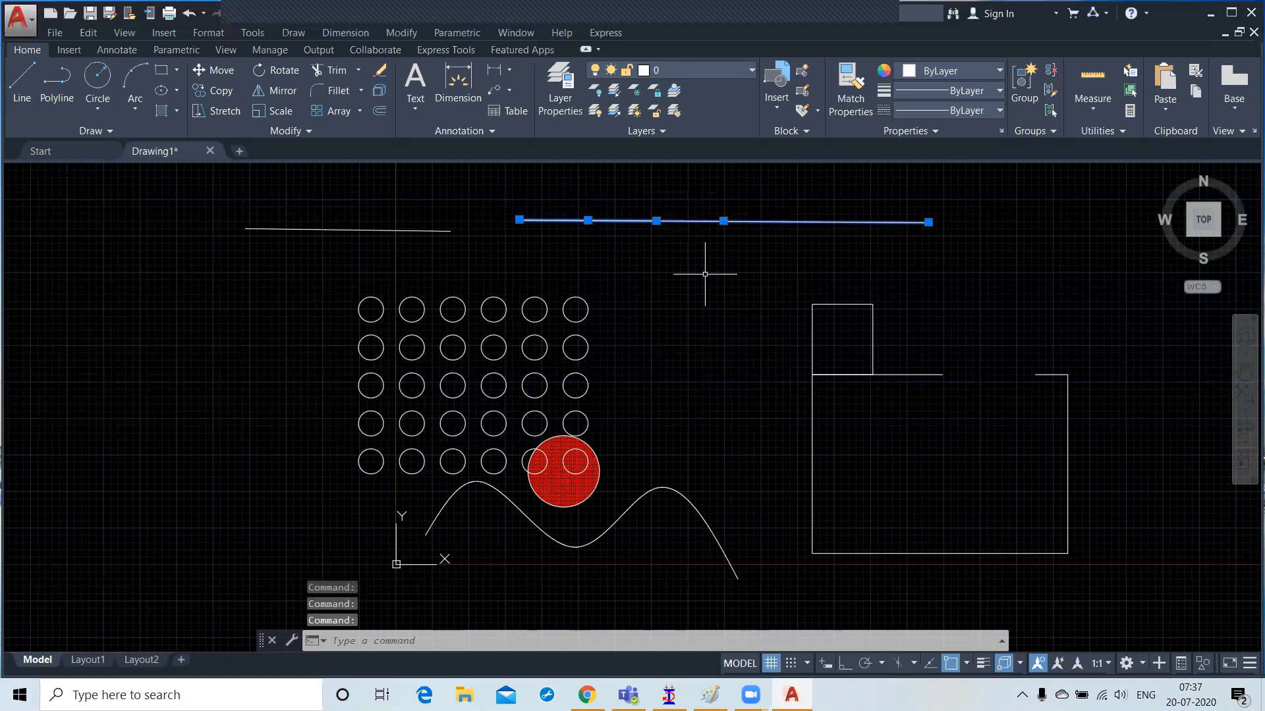
key("Escape")
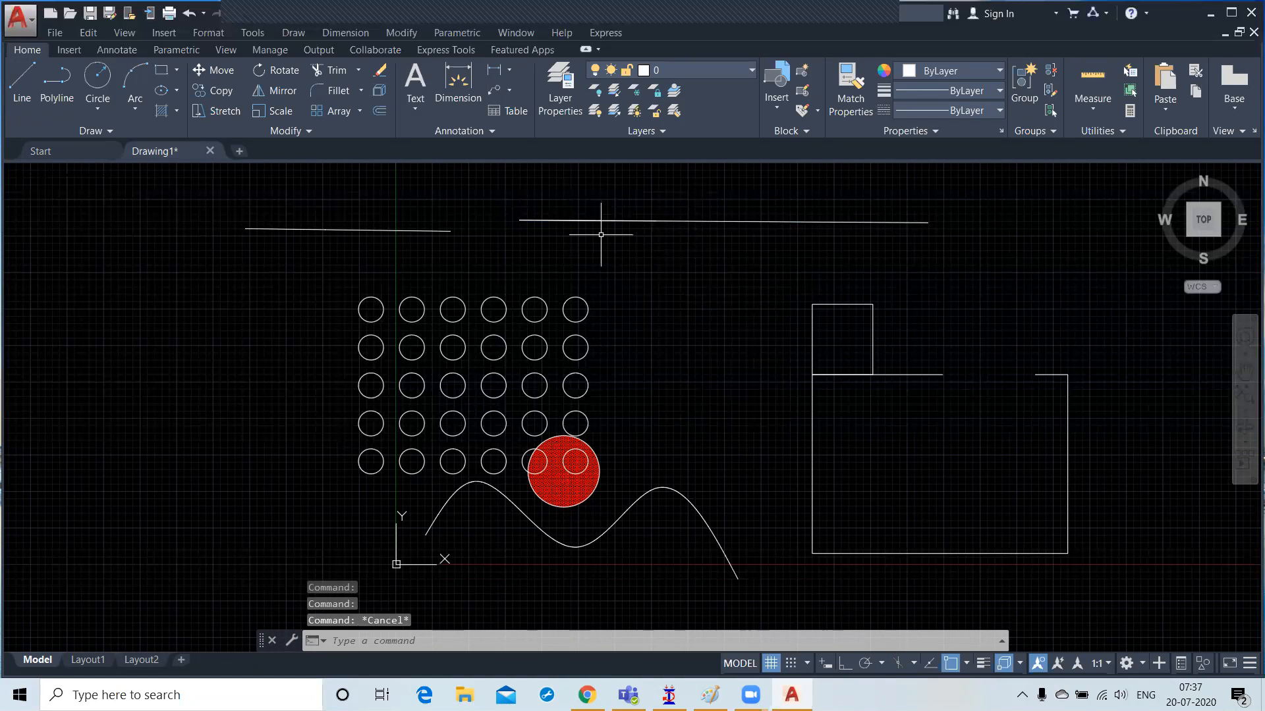
Step: Send the short overlapping line to the back of the draw order
left_click(553, 222)
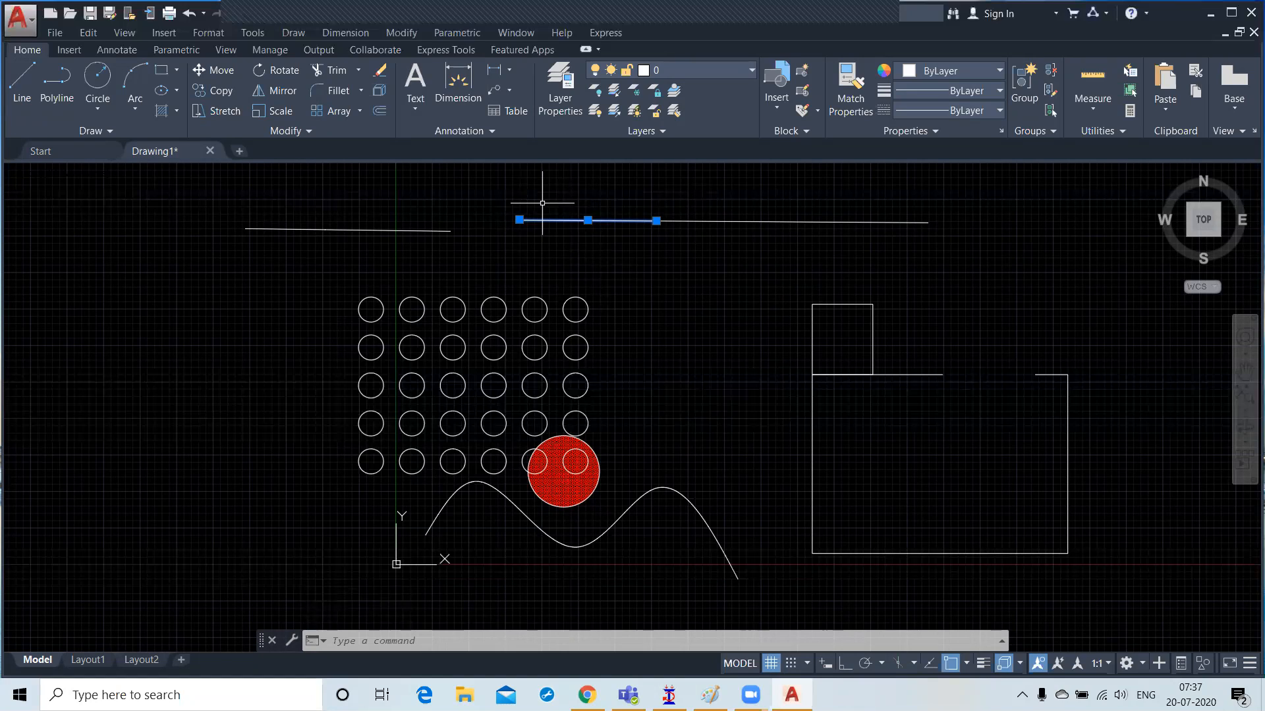
left_click(308, 128)
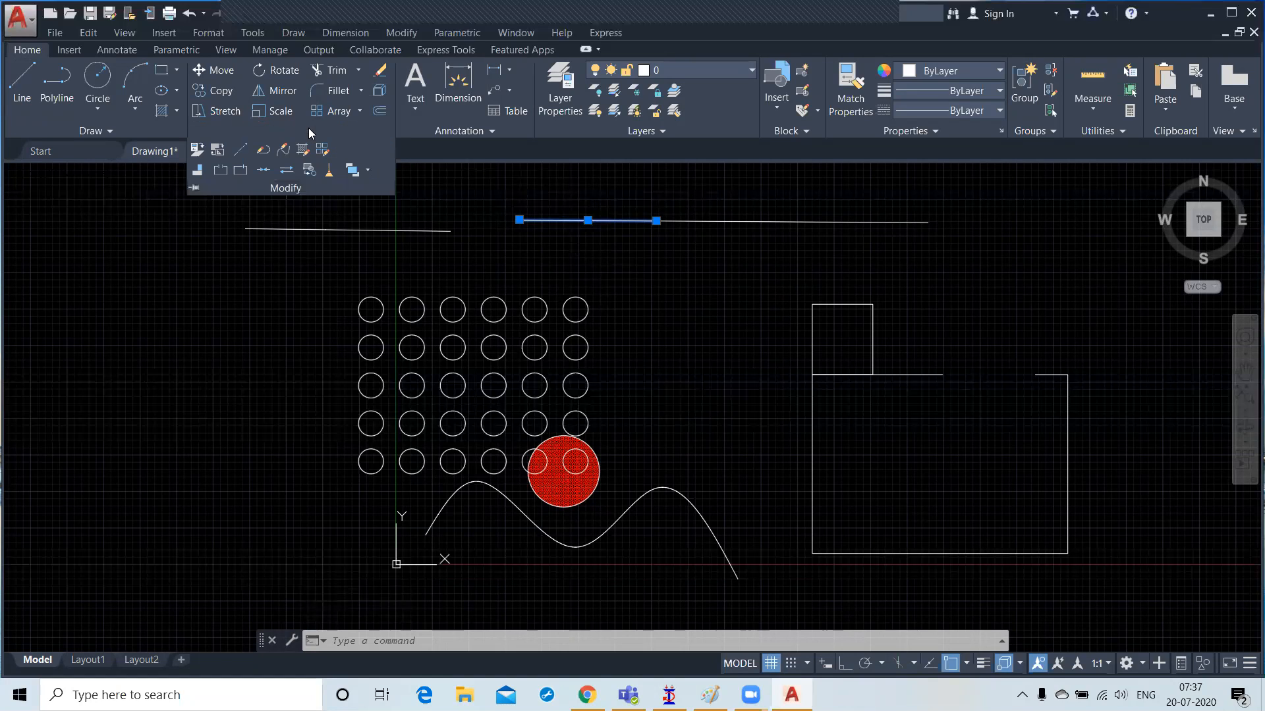
left_click(368, 171)
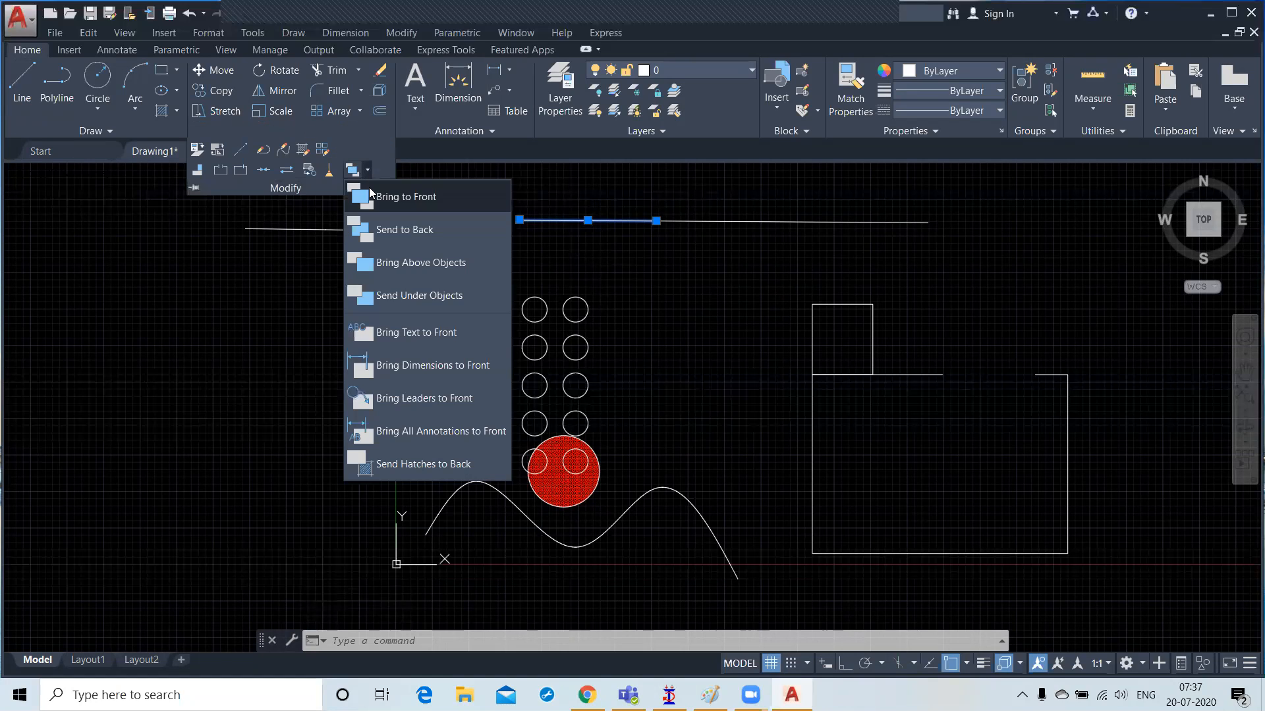
left_click(403, 231)
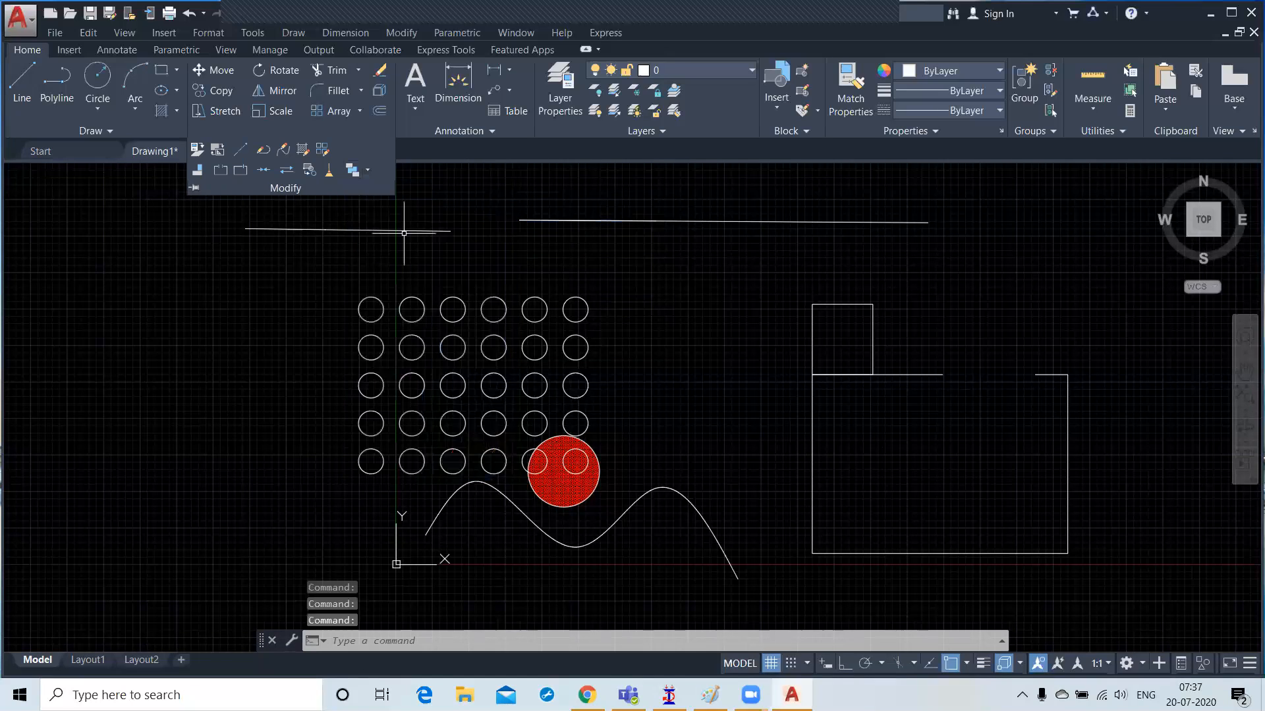
Step: Check the overlap by picking the line in front, and window-select the short line behind it
left_click(583, 221)
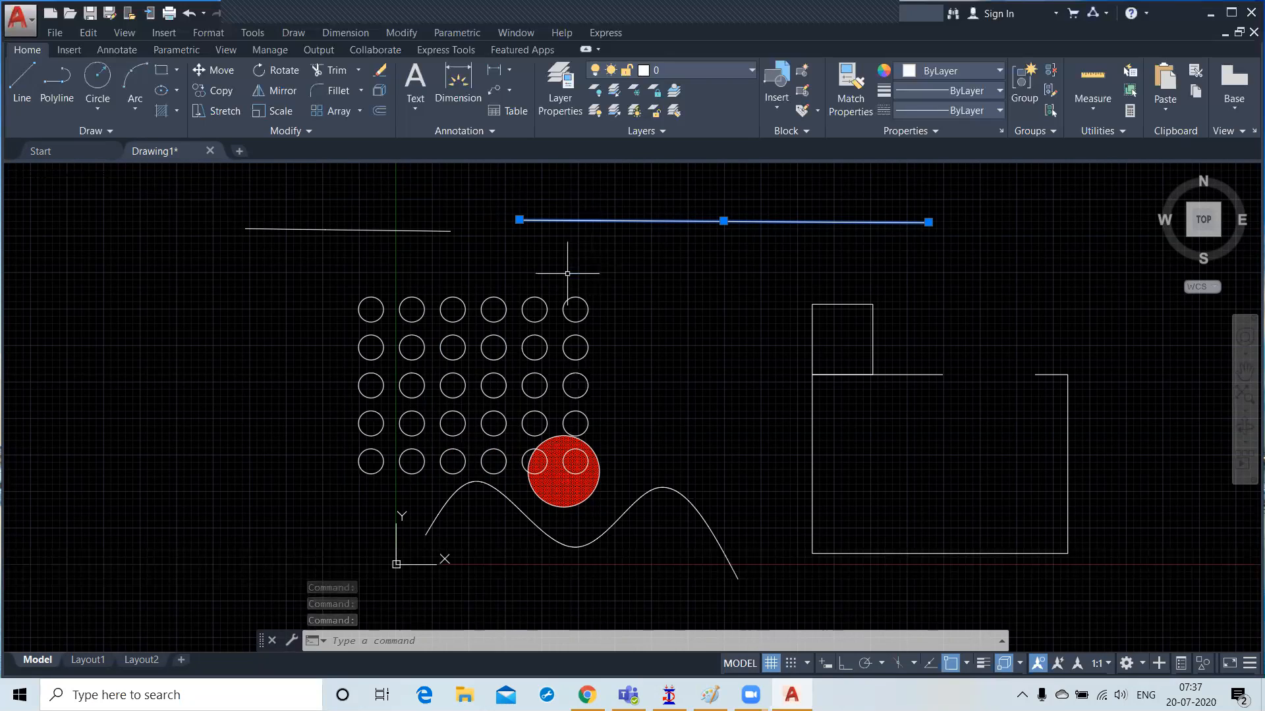
key("Escape")
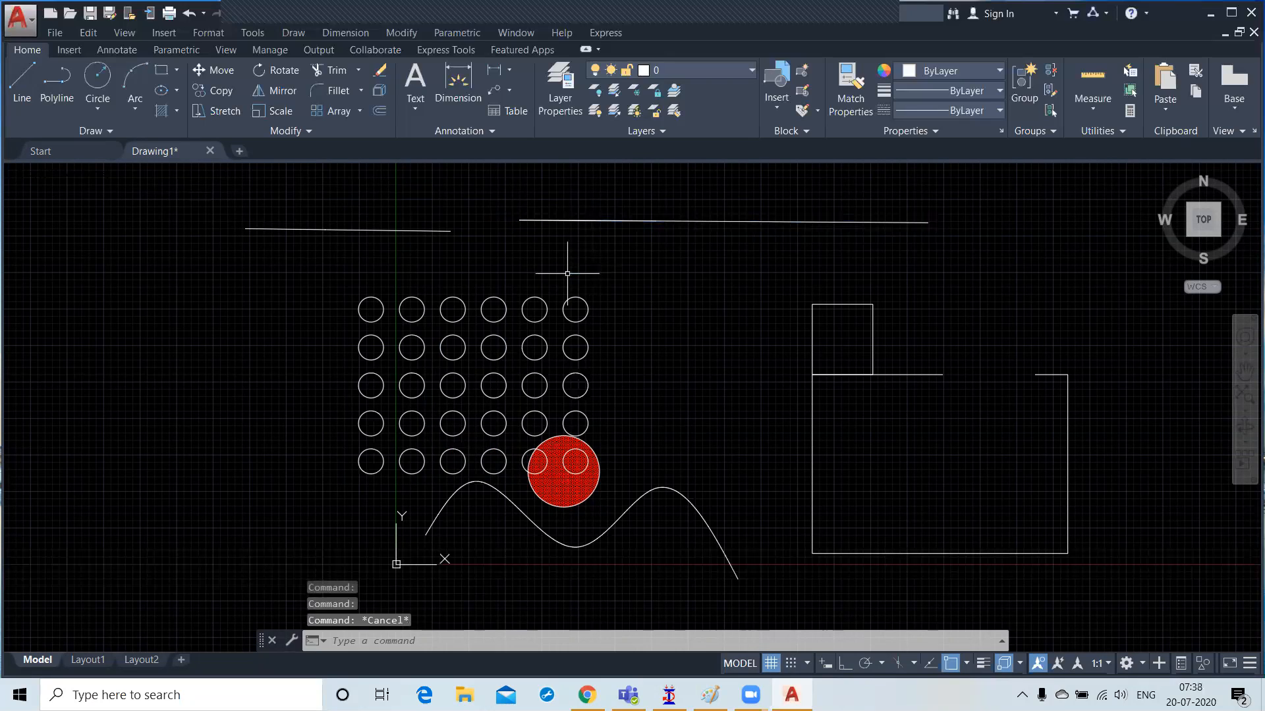
left_click(557, 220)
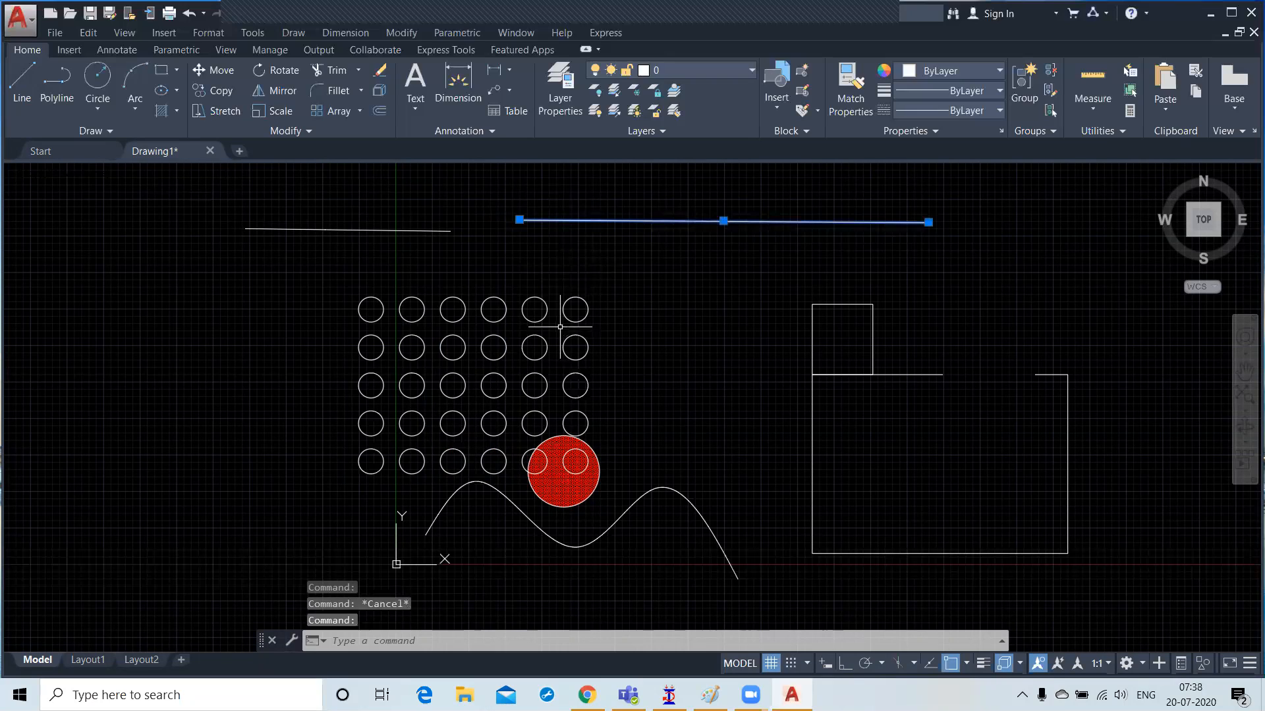
key("Escape")
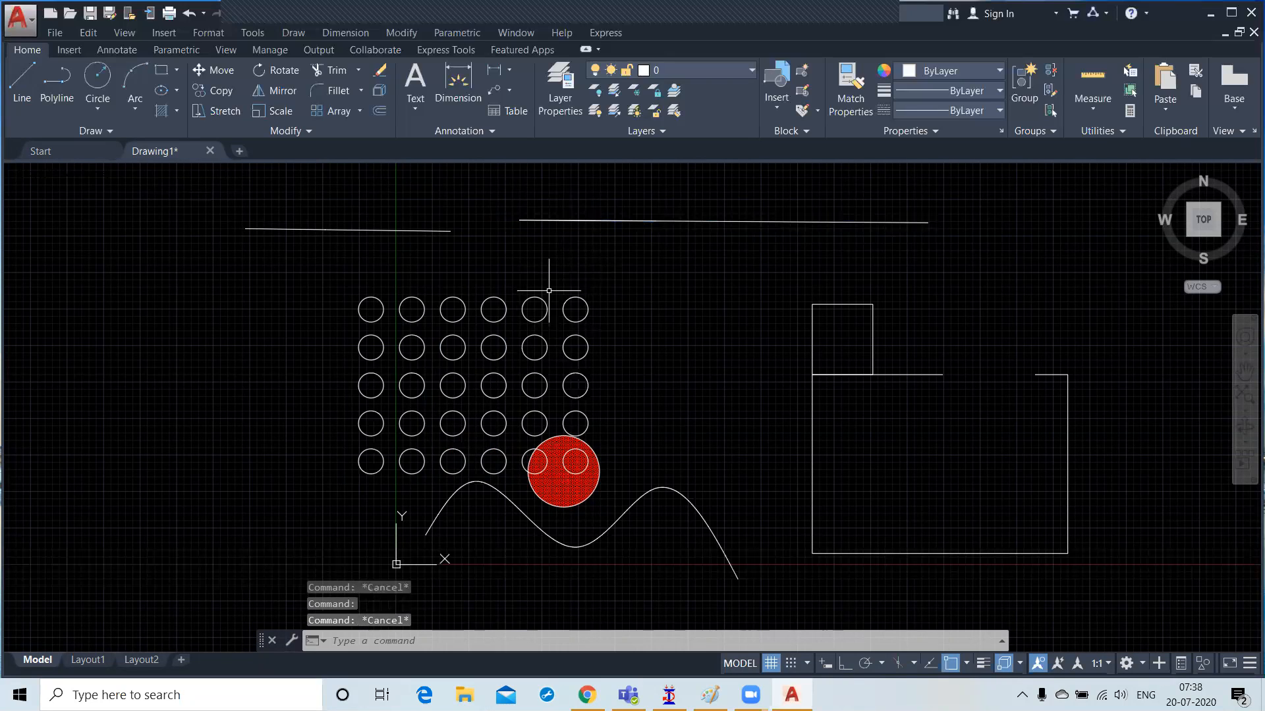
left_click(485, 199)
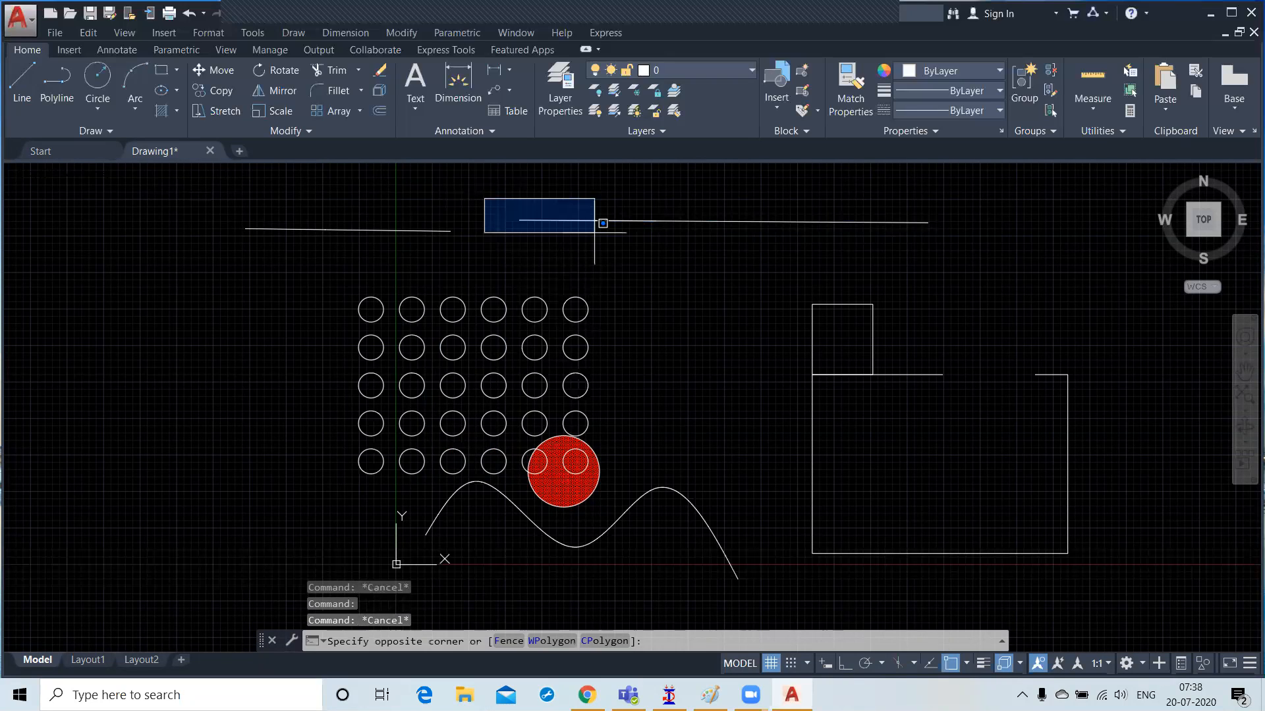
left_click(697, 256)
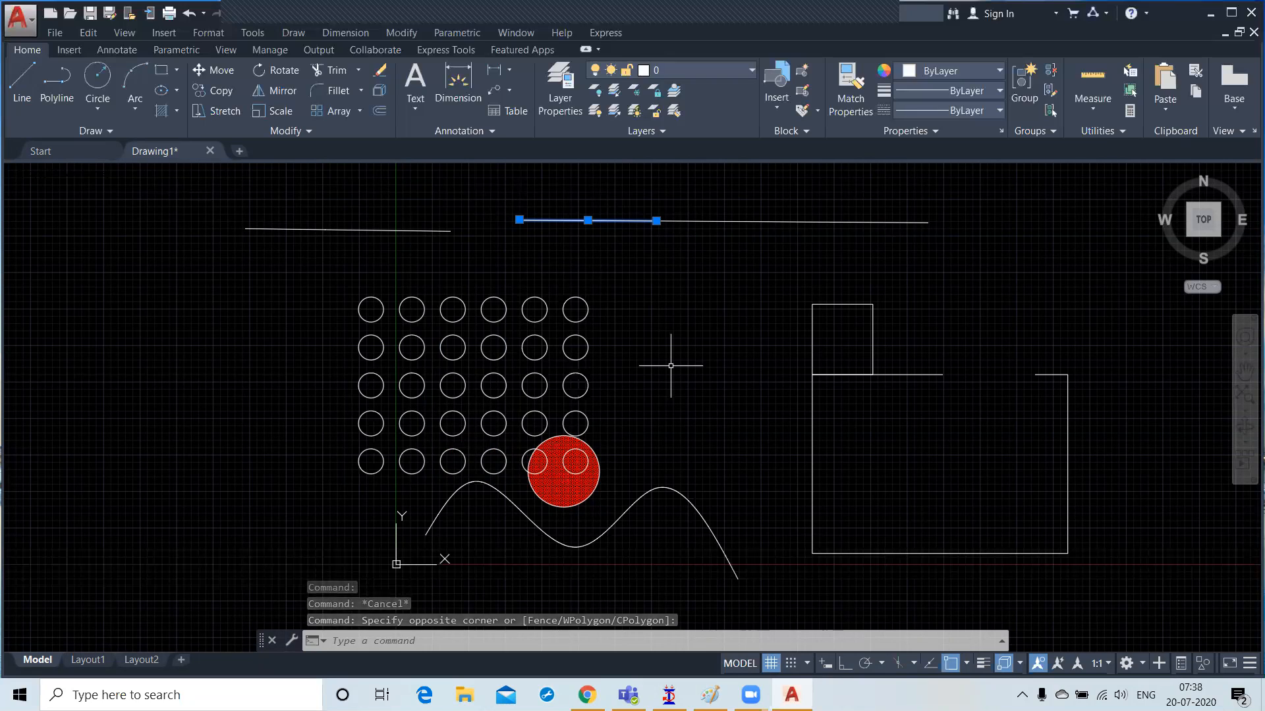
key("Escape")
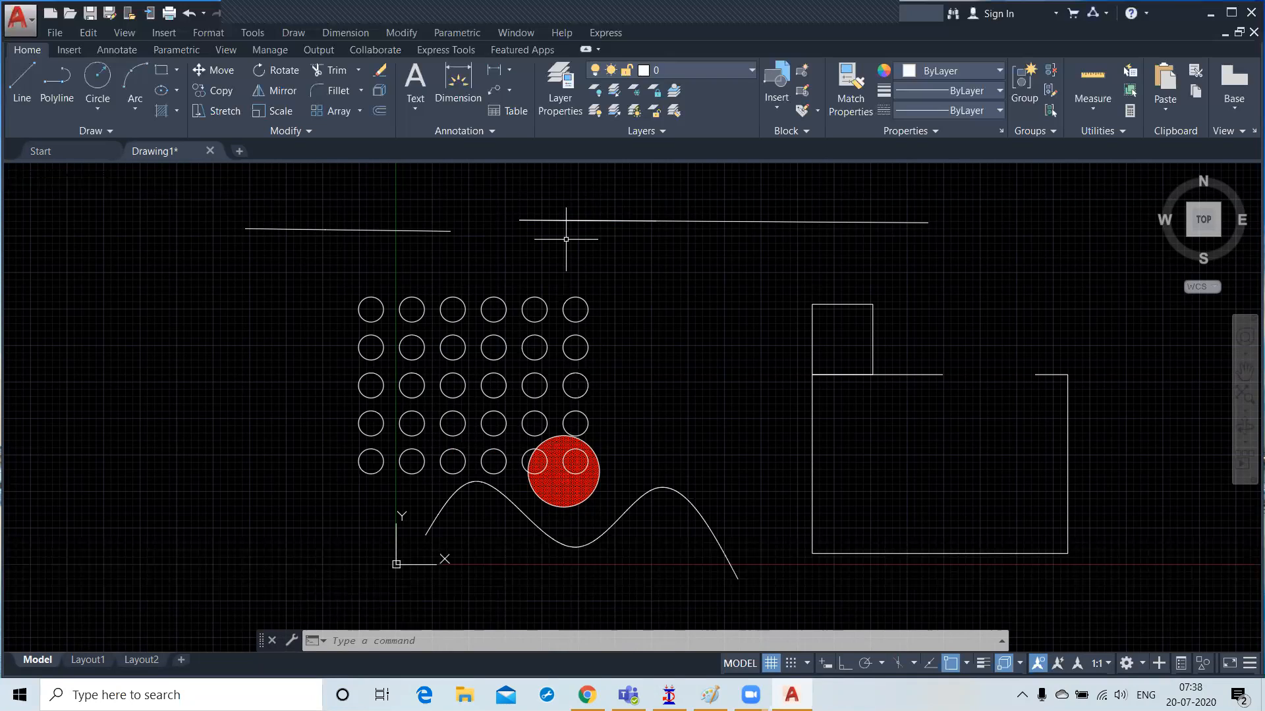
Step: Run Delete Duplicate Objects (OVERKILL) on the long line and the short line overlapping it, accepting the default settings
left_click(312, 132)
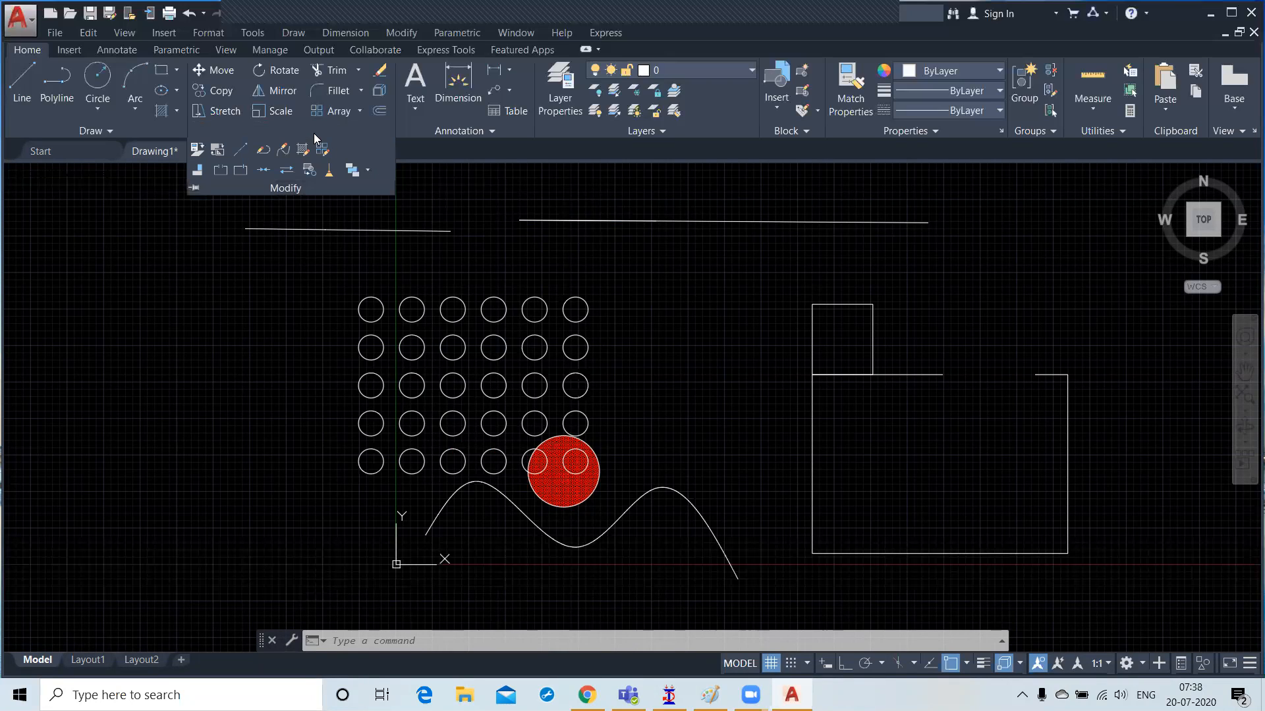
left_click(332, 176)
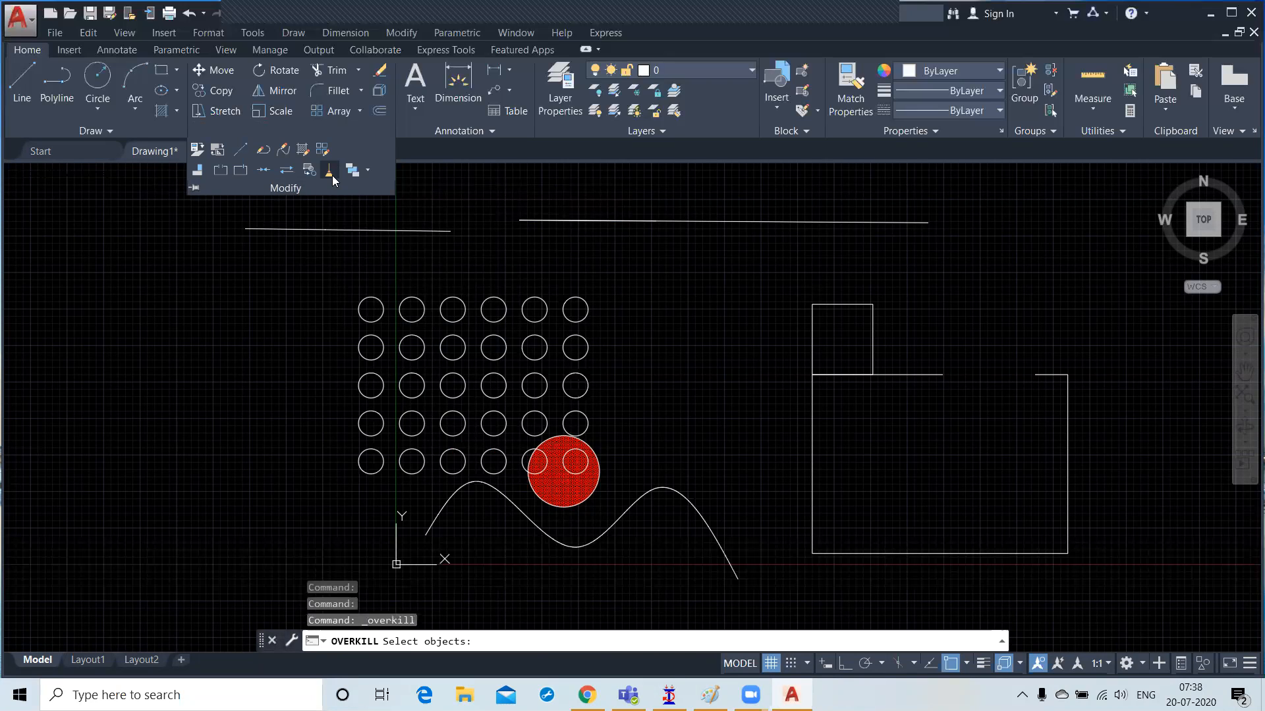
left_click(497, 190)
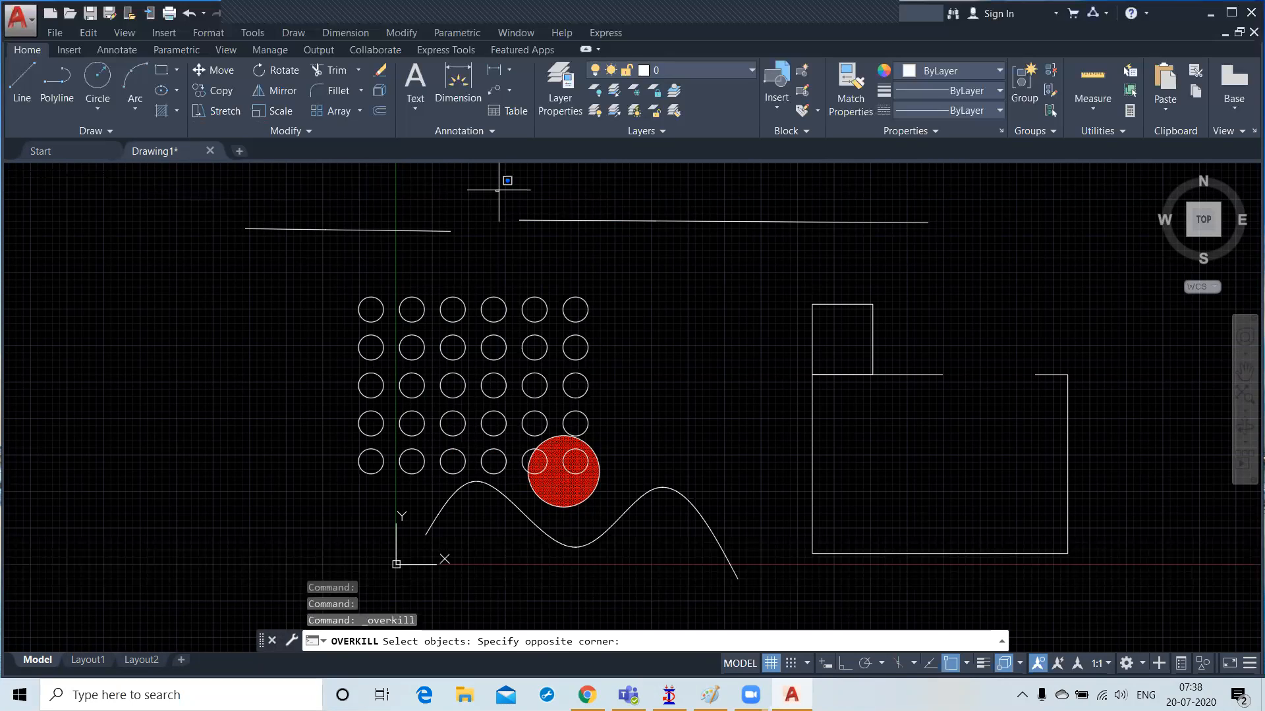
left_click(1060, 250)
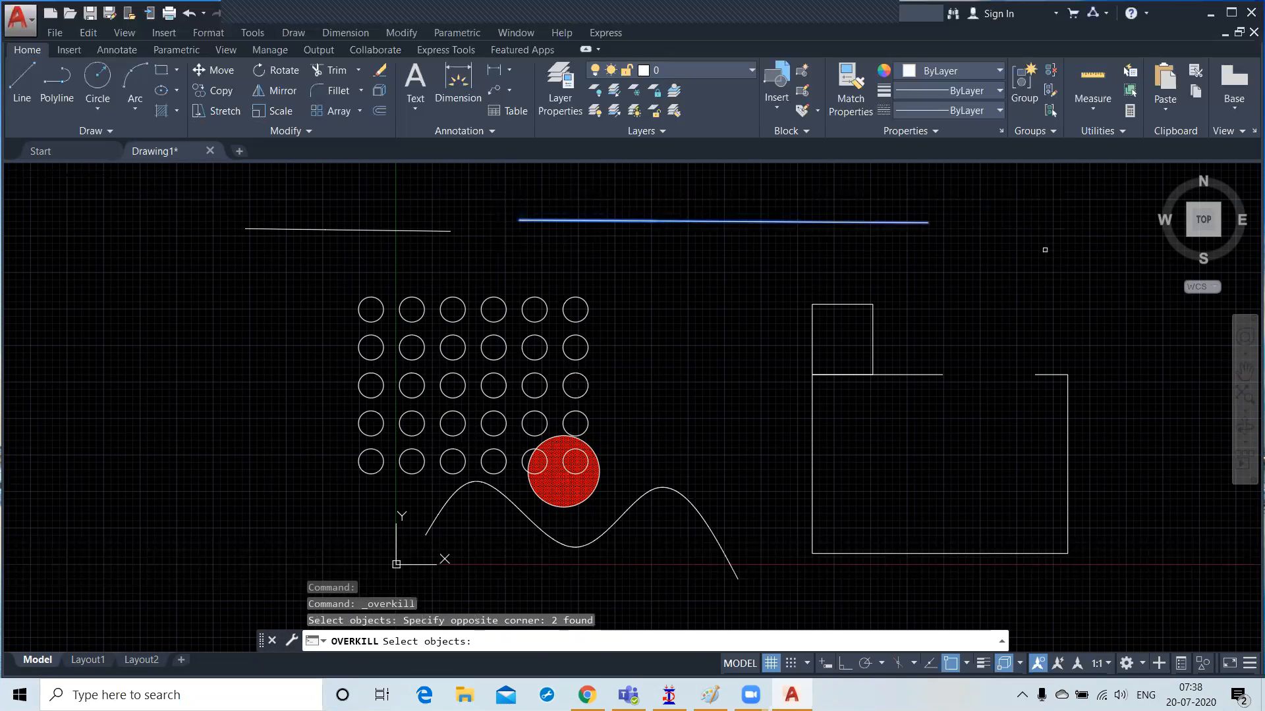
key("Return")
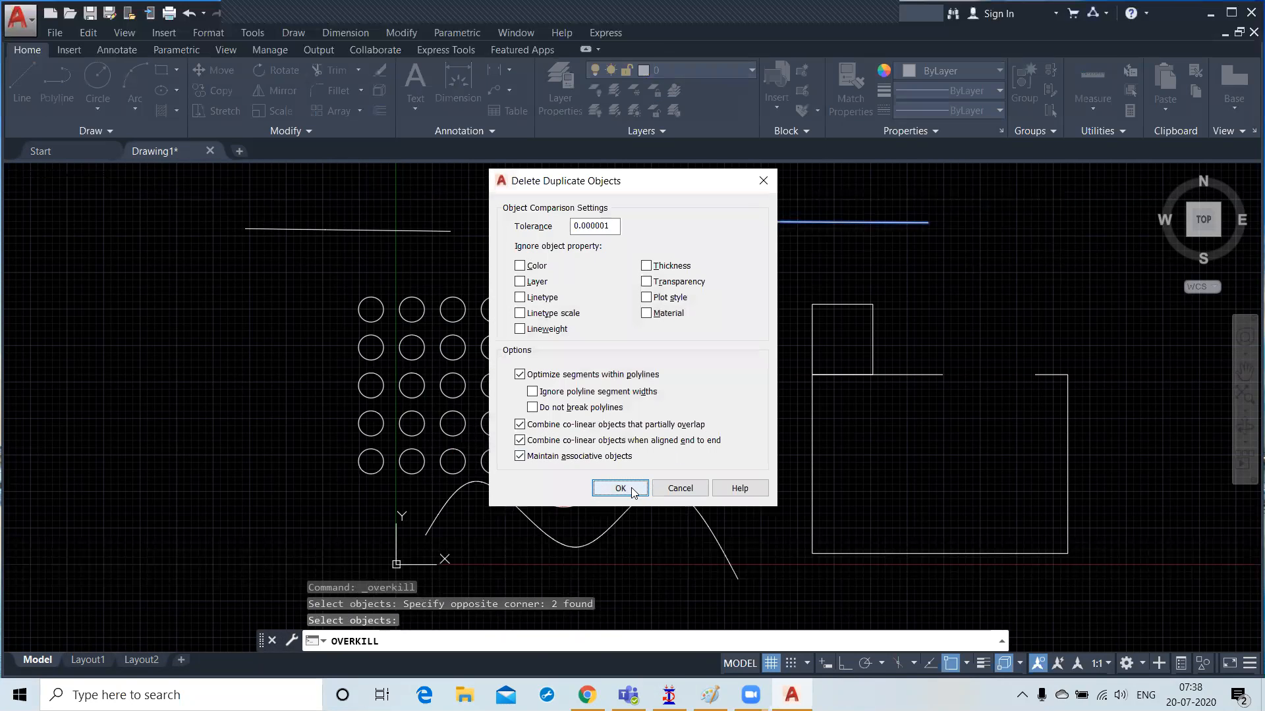
left_click(620, 489)
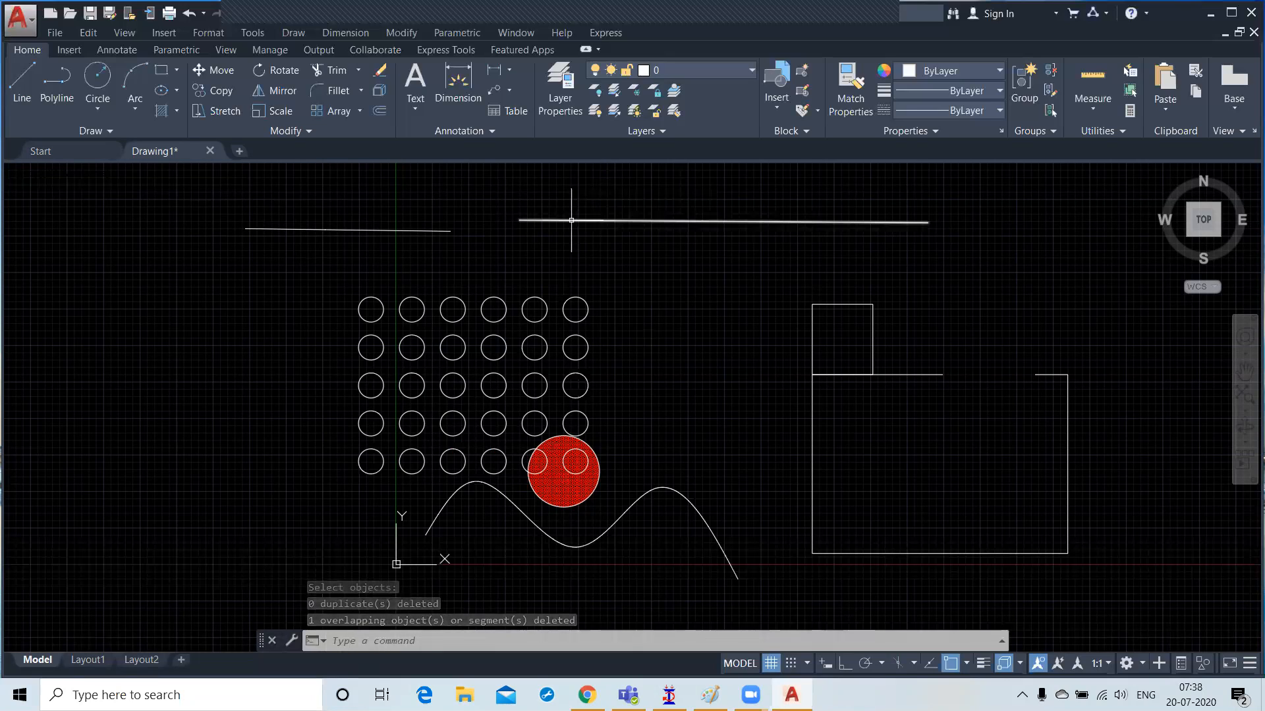
Step: Window-select the left part of the long line twice to check whether a short overlapping line is still there
left_click(502, 187)
left_click(777, 275)
left_click(494, 195)
left_click(726, 268)
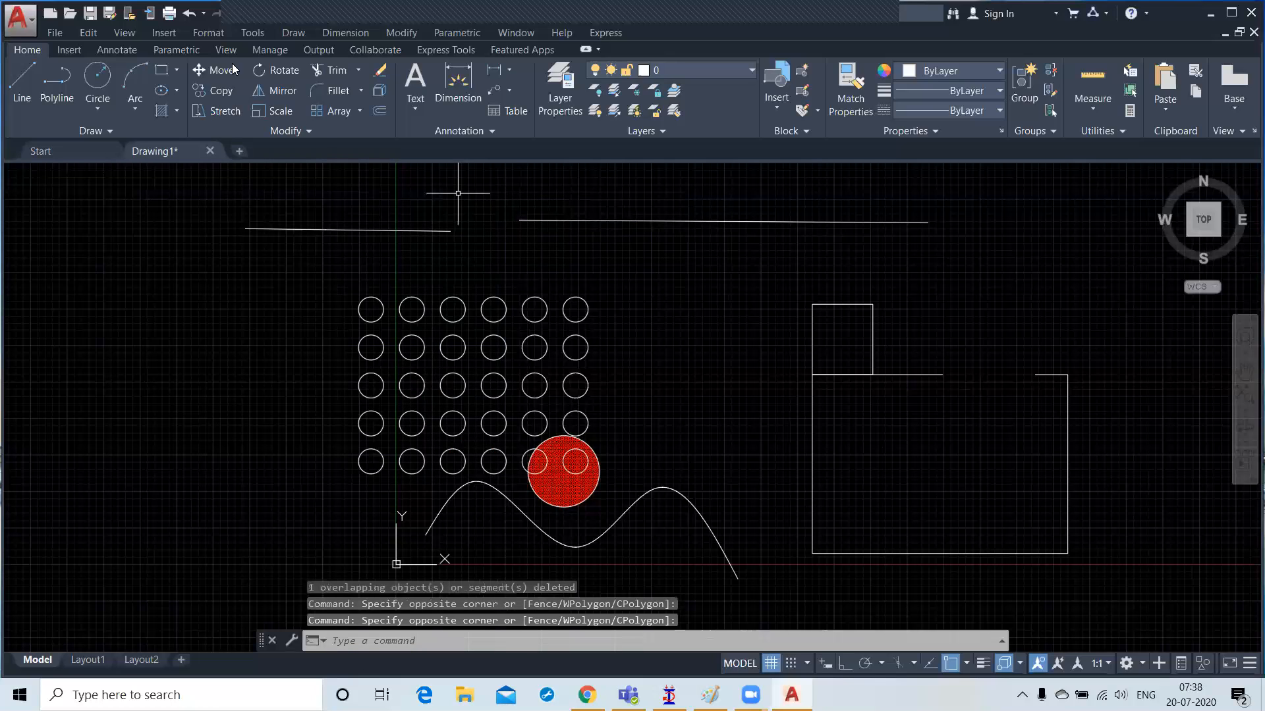
left_click(315, 131)
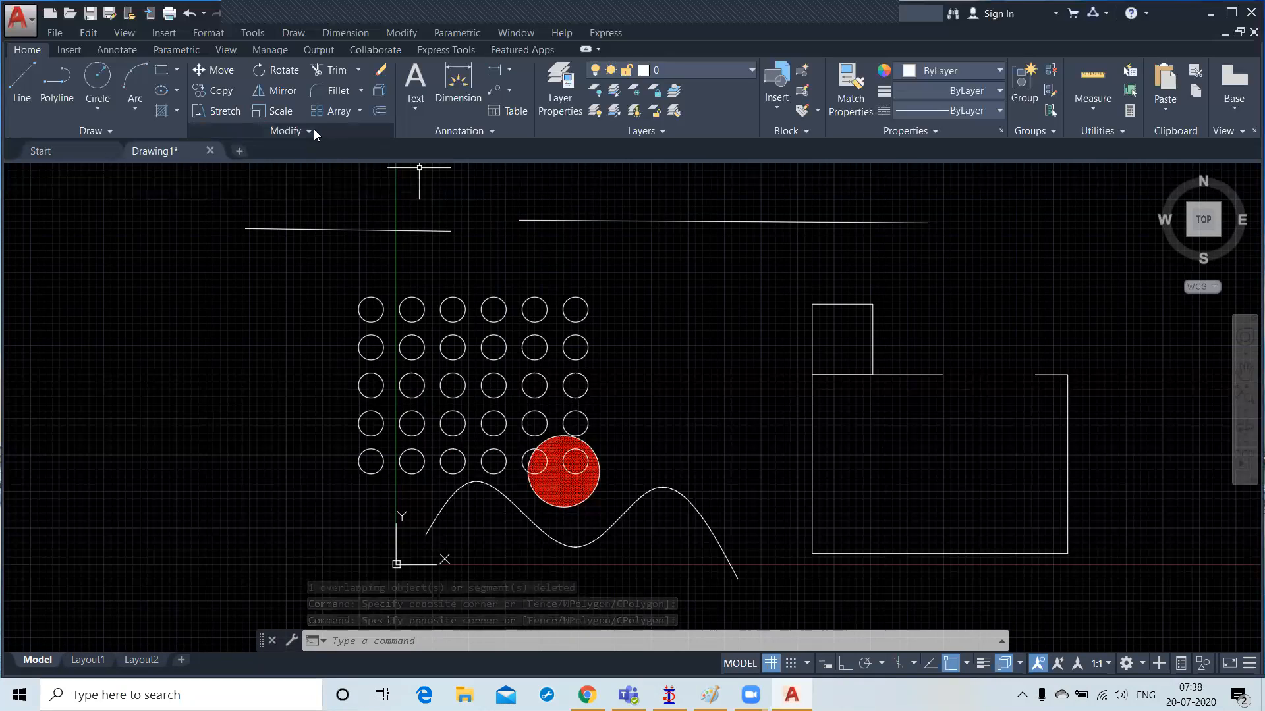
left_click(314, 130)
left_click(362, 171)
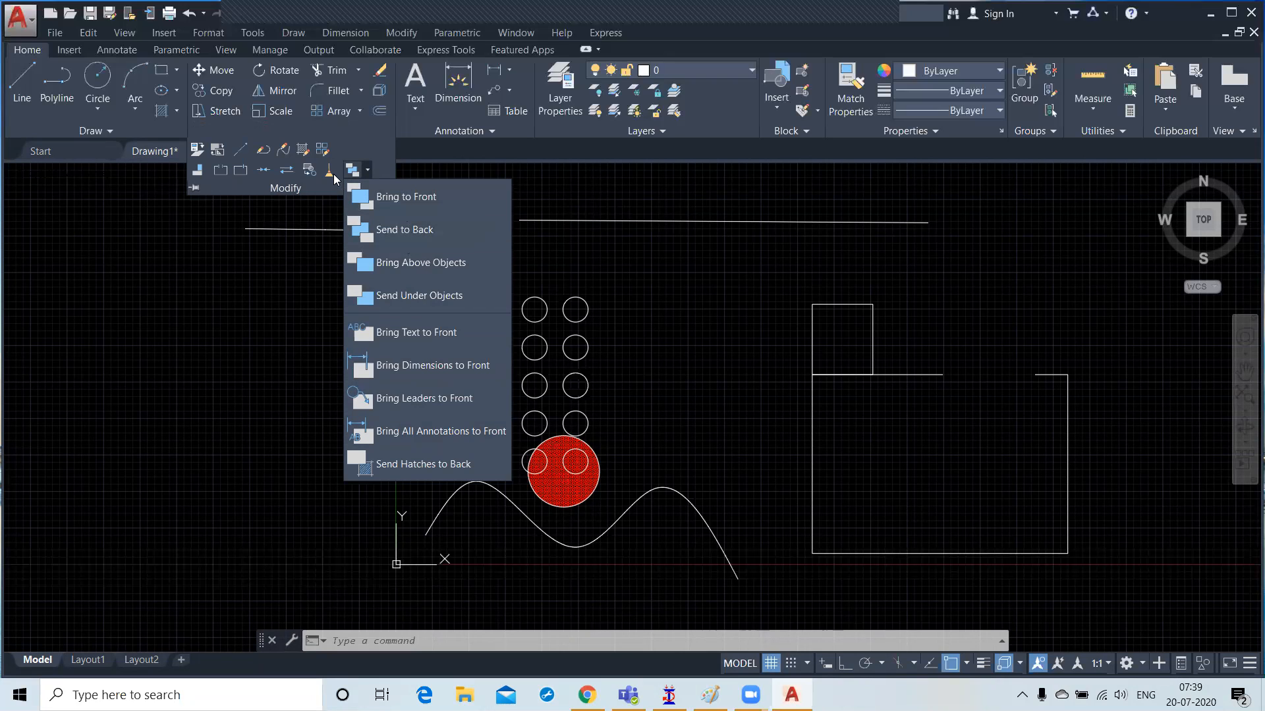
left_click(265, 353)
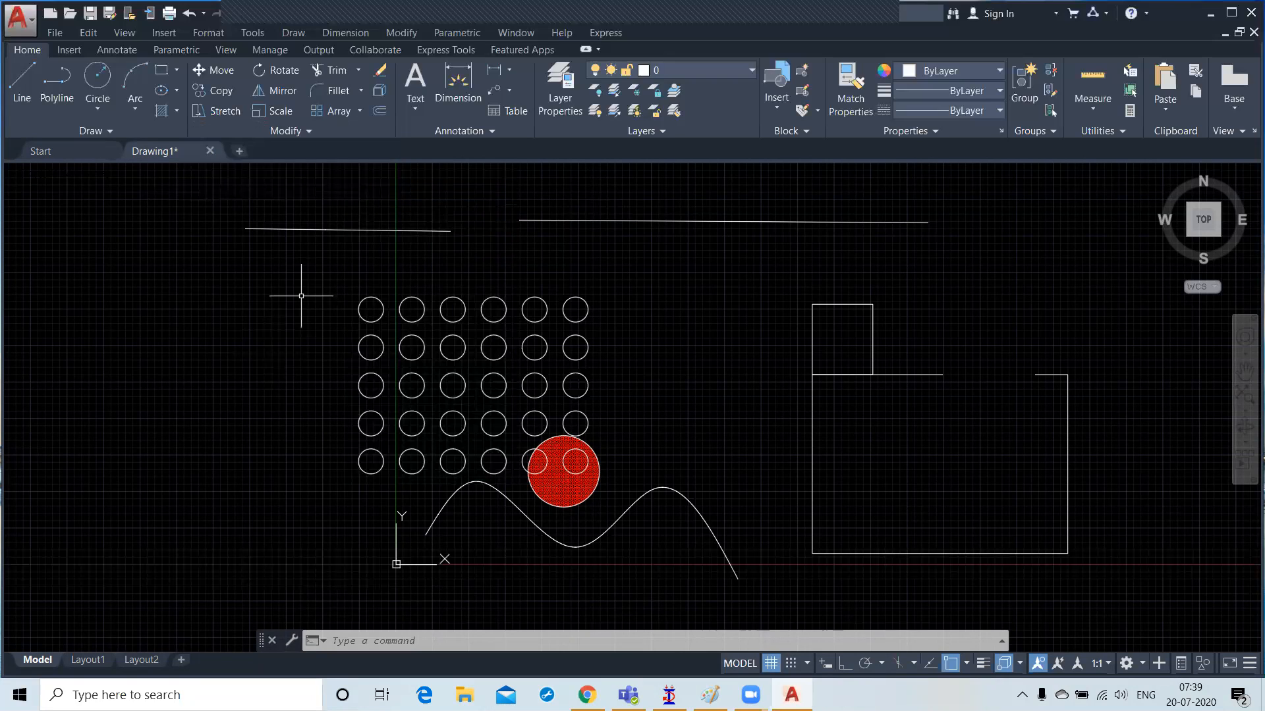